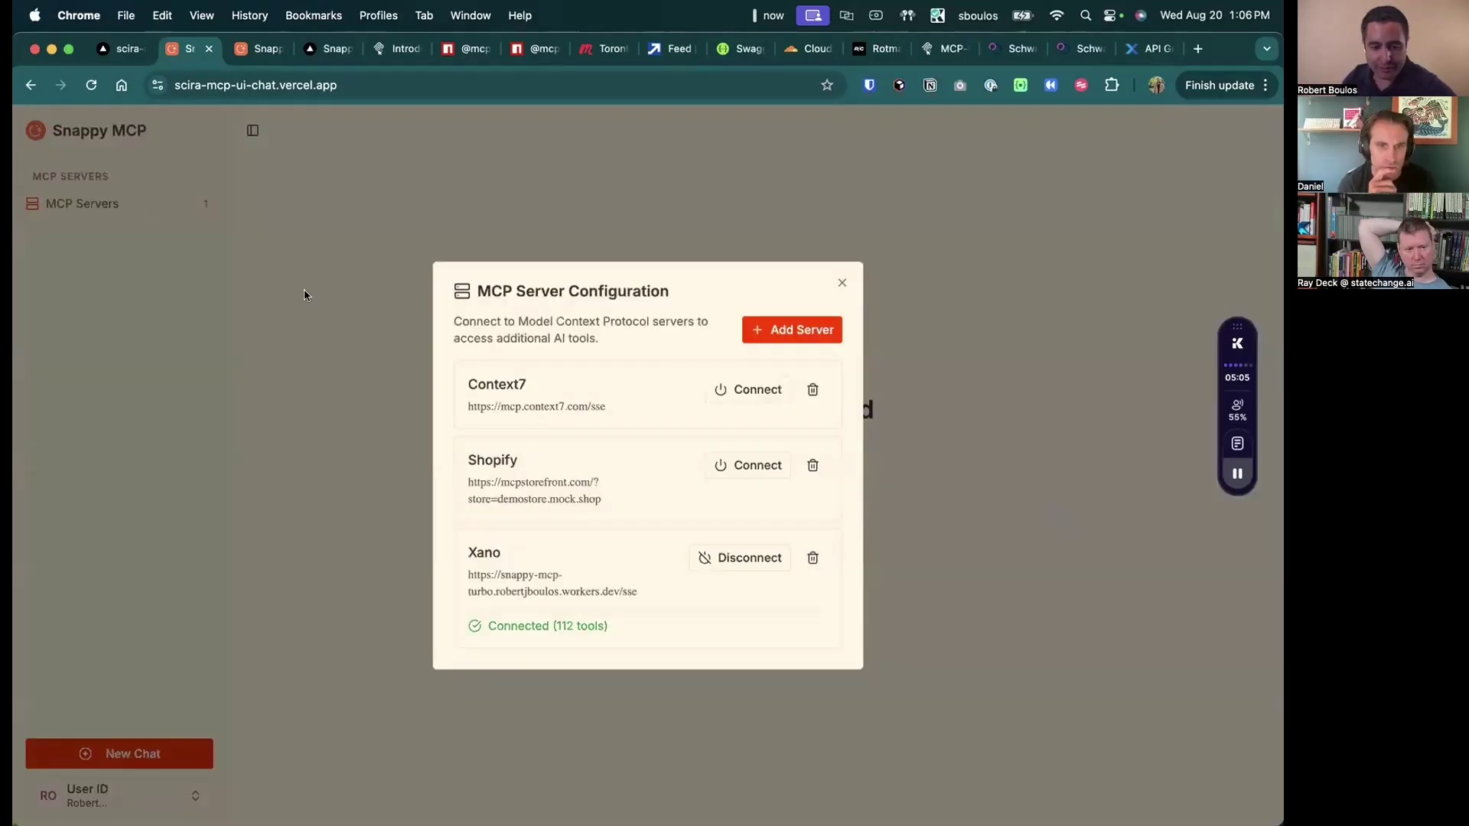
Step: Review the configured MCP servers, including the connected Xano server, and return to the chat playground
left_click(305, 291)
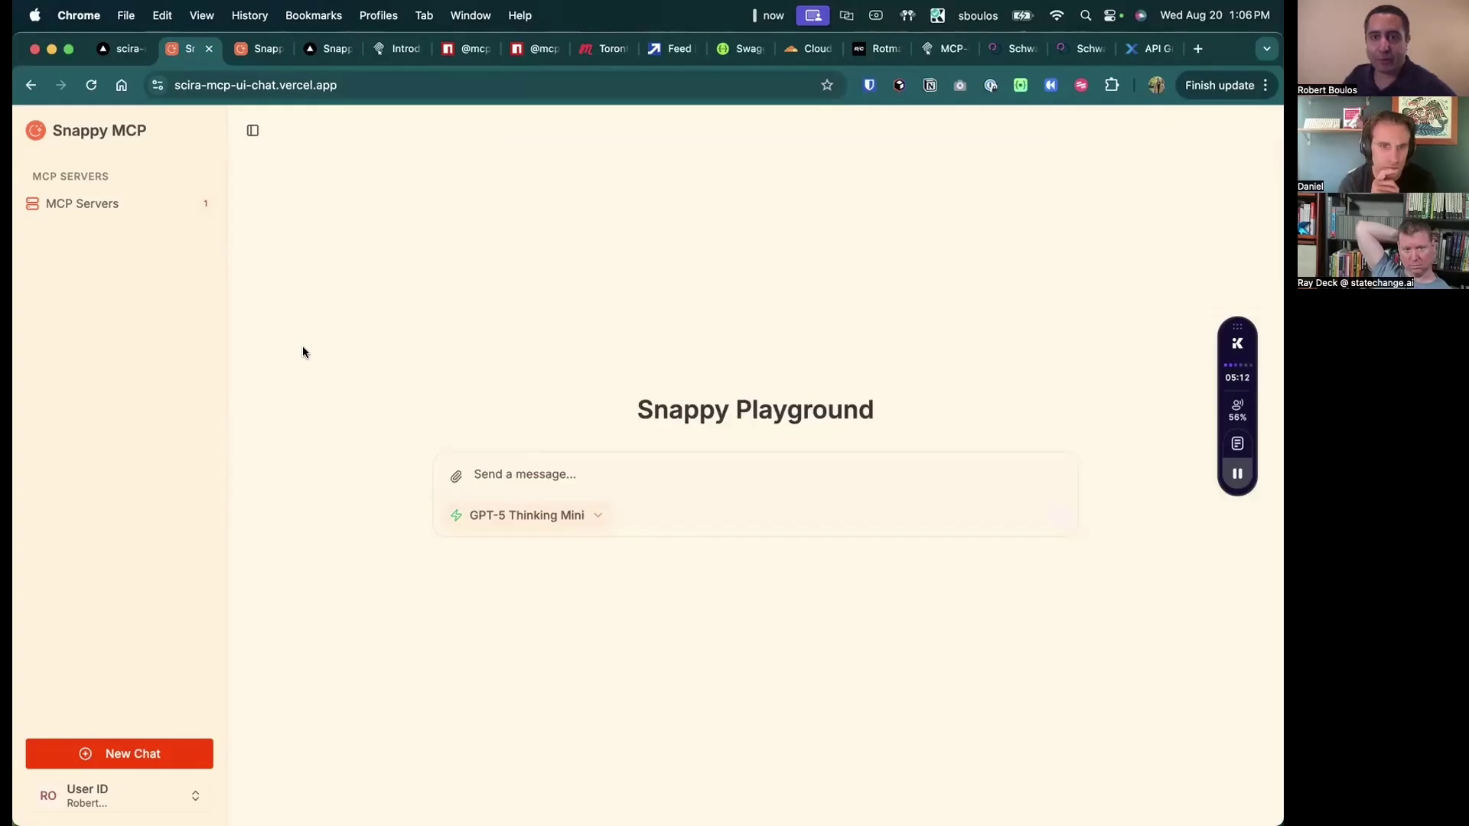
left_click(127, 210)
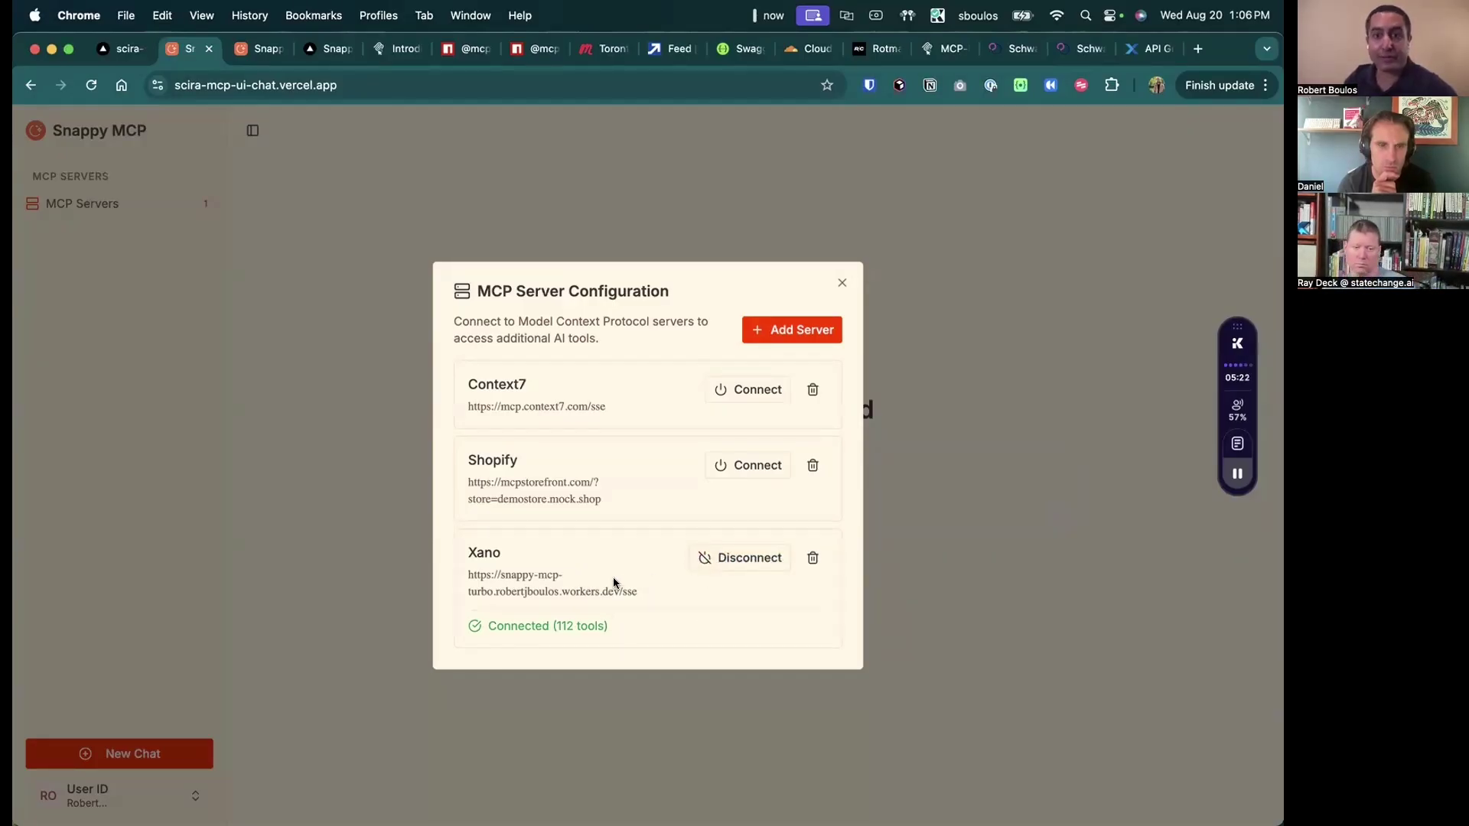
left_click(341, 568)
Step: Write a prompt to test the Xano tools: find instances, go into workspace 7, use many INDIVIDUAL tools, NOT MIDDLEWARE (after getting the instance)
left_click(542, 473)
type("please test your xano tools, find instances, go into workspace 7, use as many tools as you can, INDIVIDUAL ONES, NOT MIDDLEWARE (after getting the instance)")
key("BackSpace")
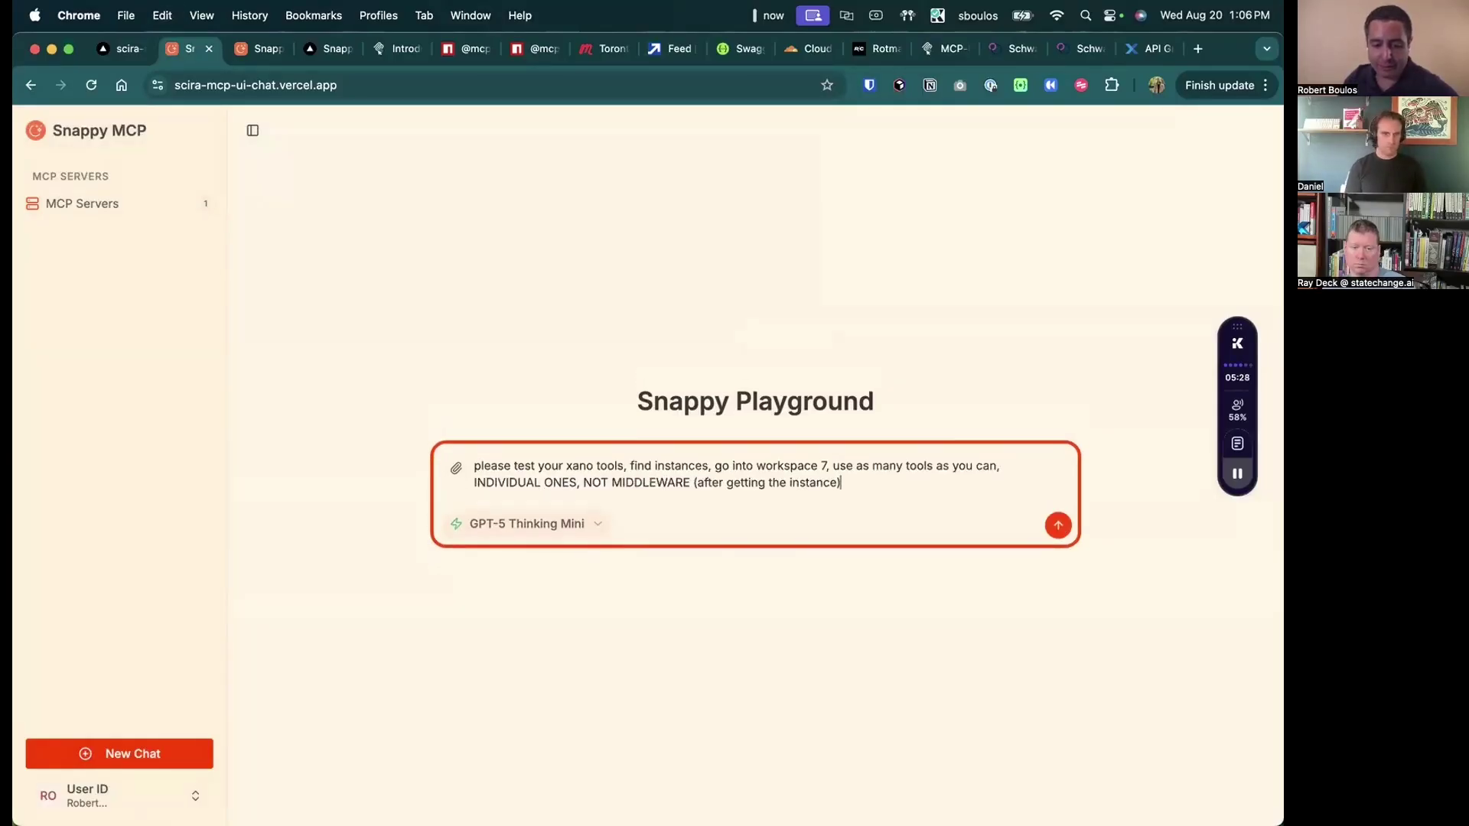
key("Return")
left_click(583, 472)
type("please test your xano tools, find instances, go into workspace 7, use as many tools as you can, INDIVIDUAL ONES, NOT MIDDLEWARE (after getting the instance)")
key("BackSpace")
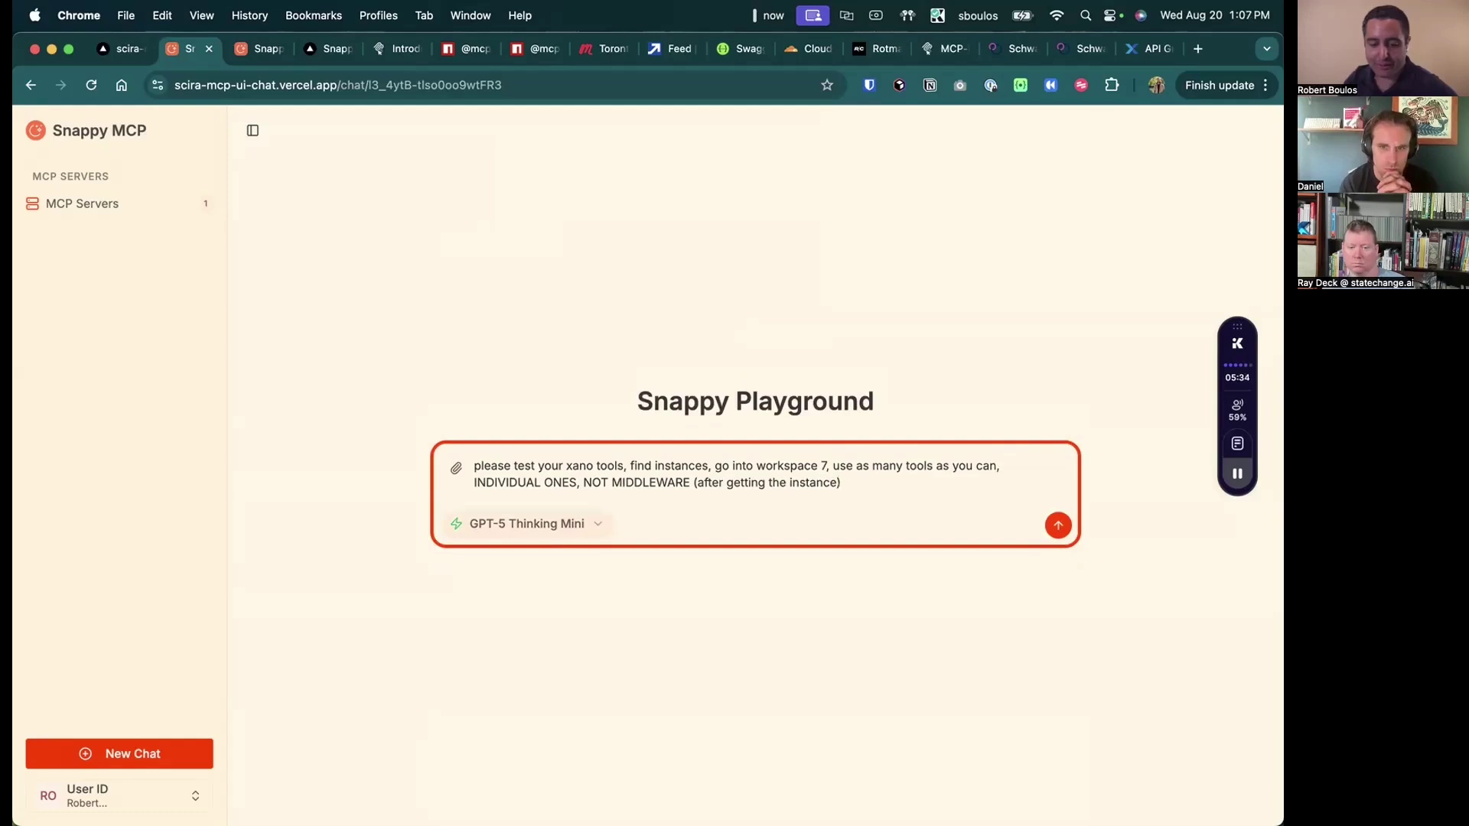
Step: Check the available models, keep GPT-5 Thinking Mini and send the Xano test prompt
left_click(575, 529)
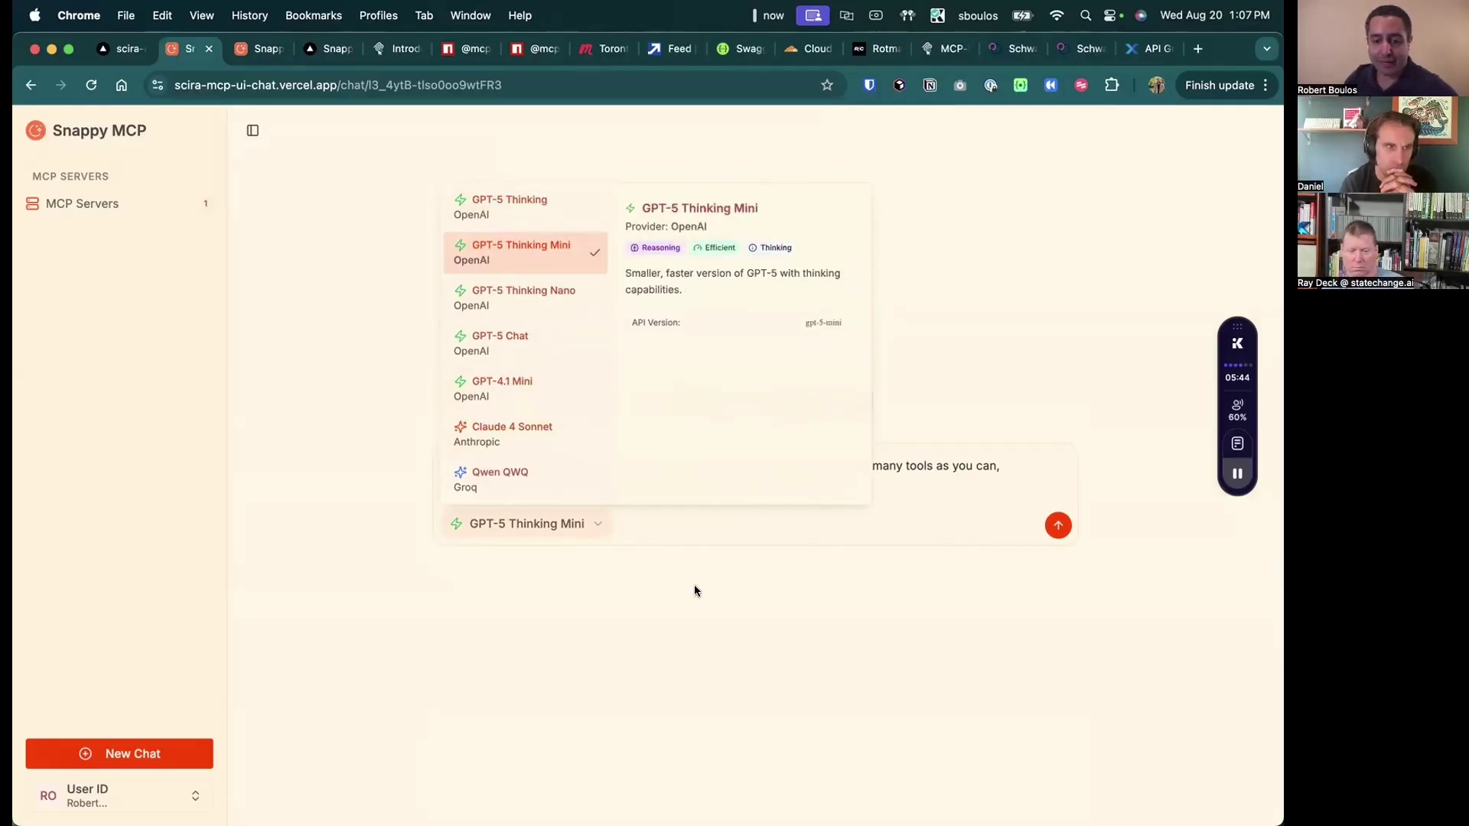
left_click(653, 651)
left_click(868, 480)
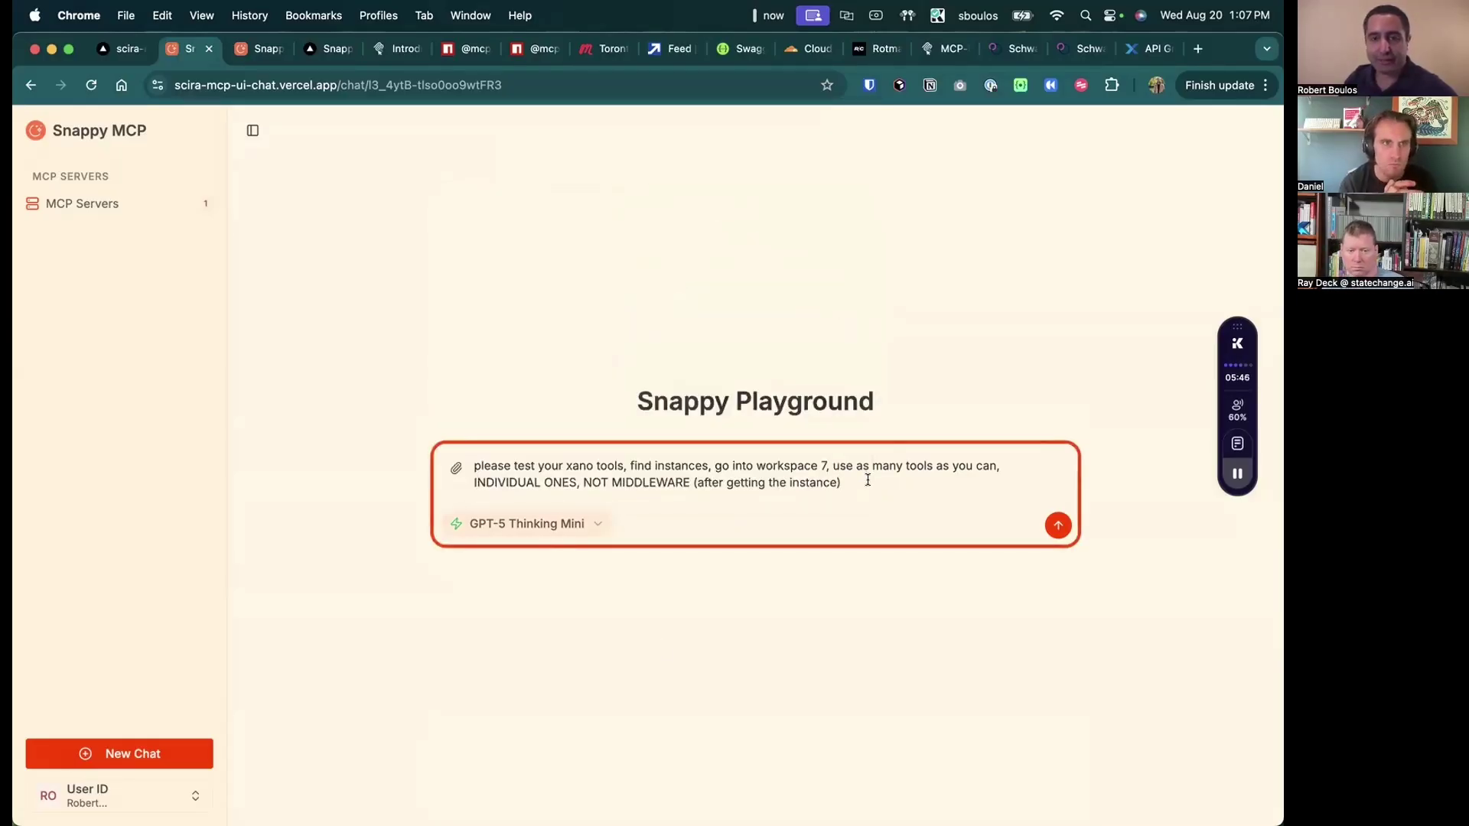
key("Return")
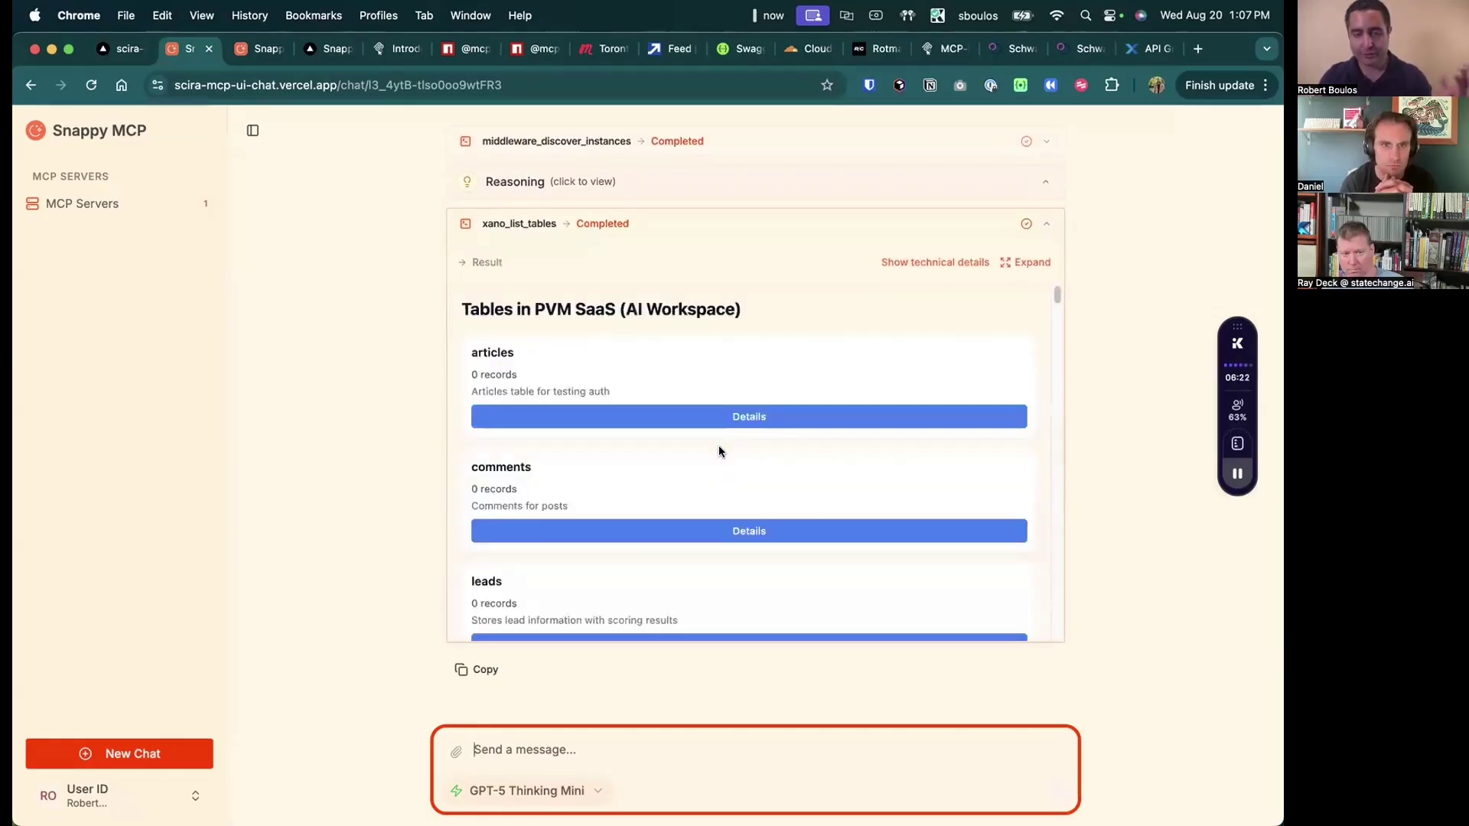
Step: Look through the xano_list_tables result in expanded and full-screen view, and return to the chat
scroll(718, 445, "down", 10)
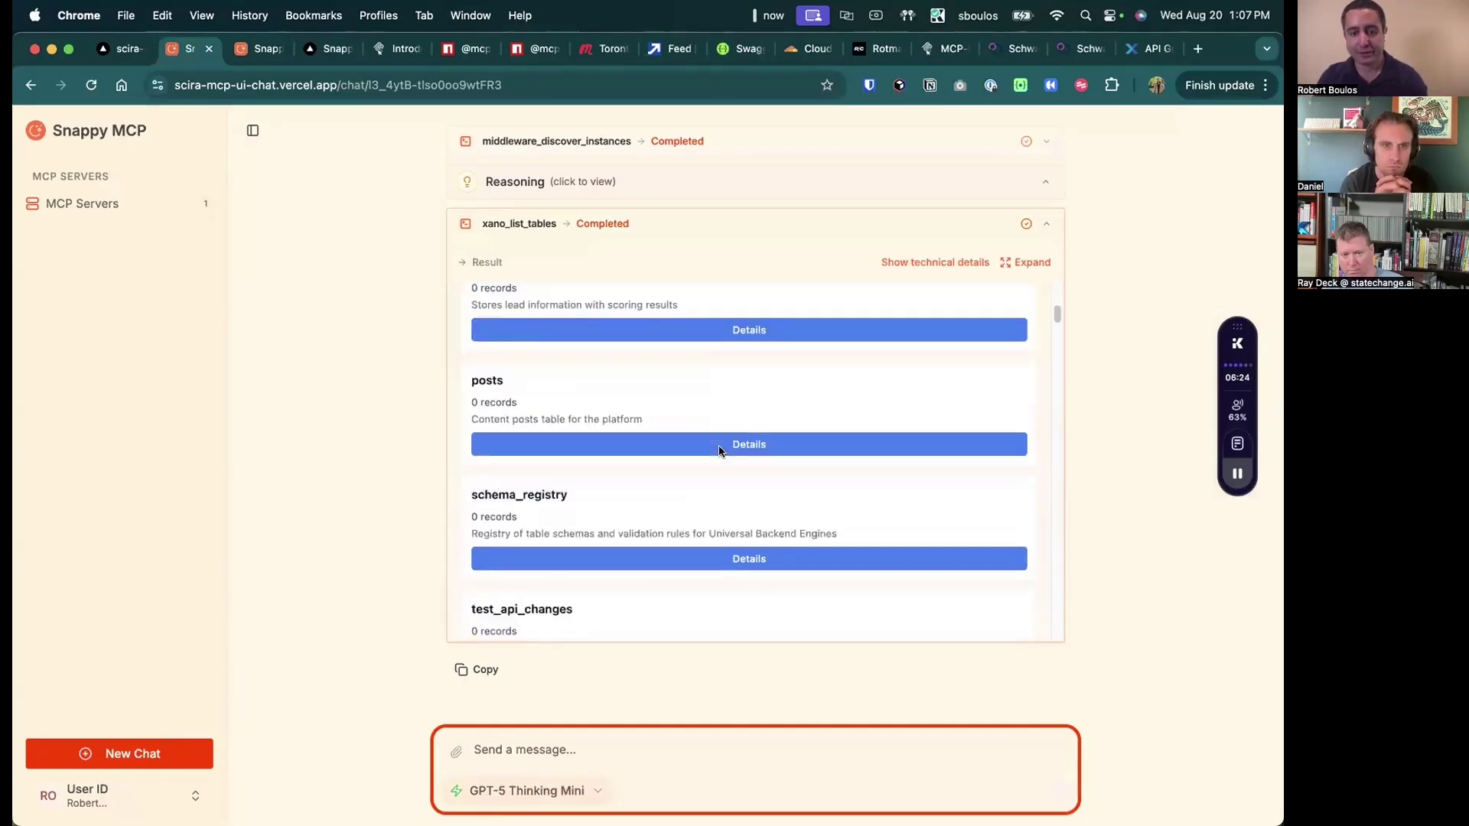
left_click(1017, 262)
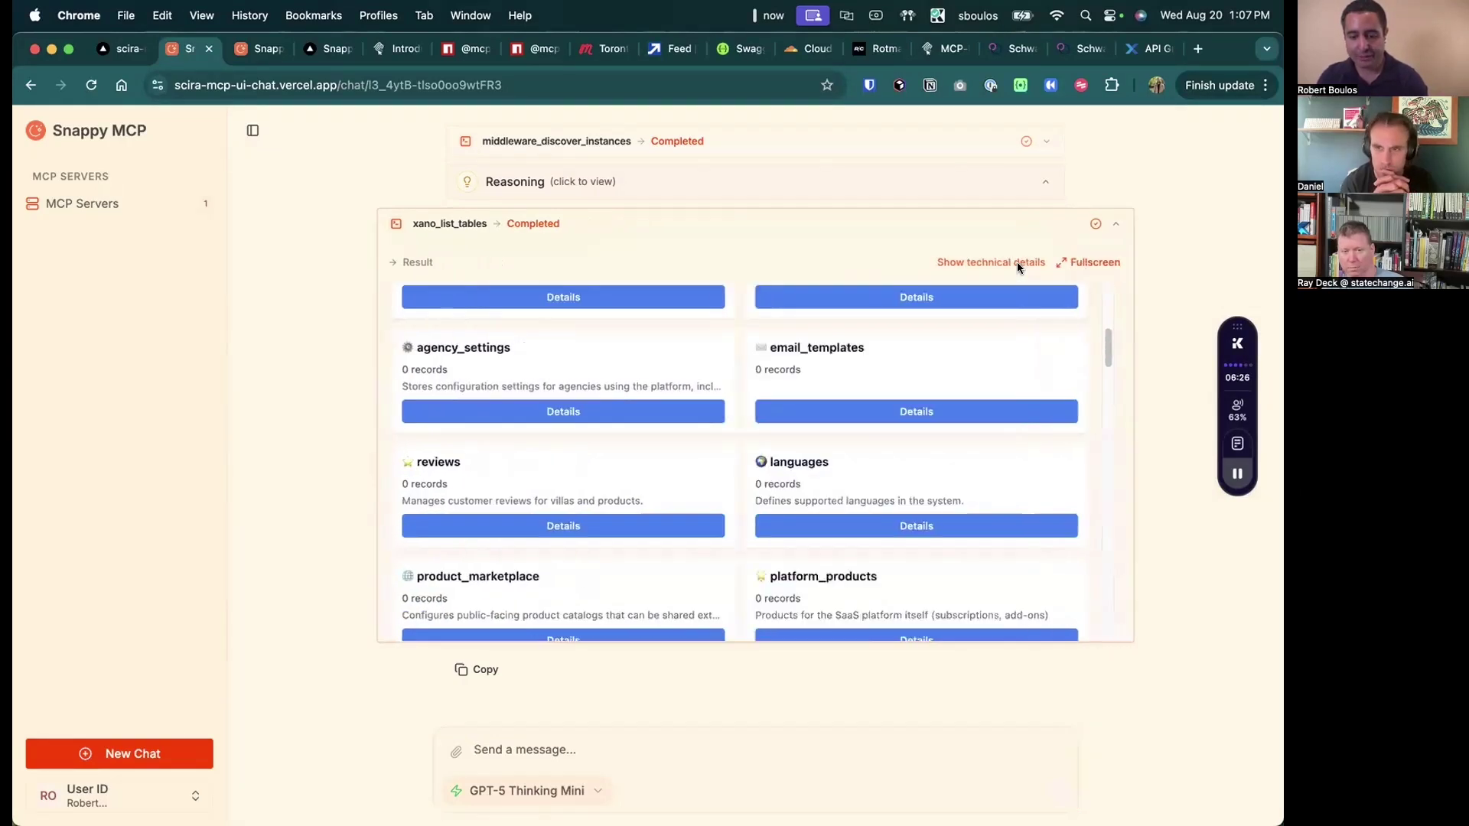
scroll(994, 352, "up", 3)
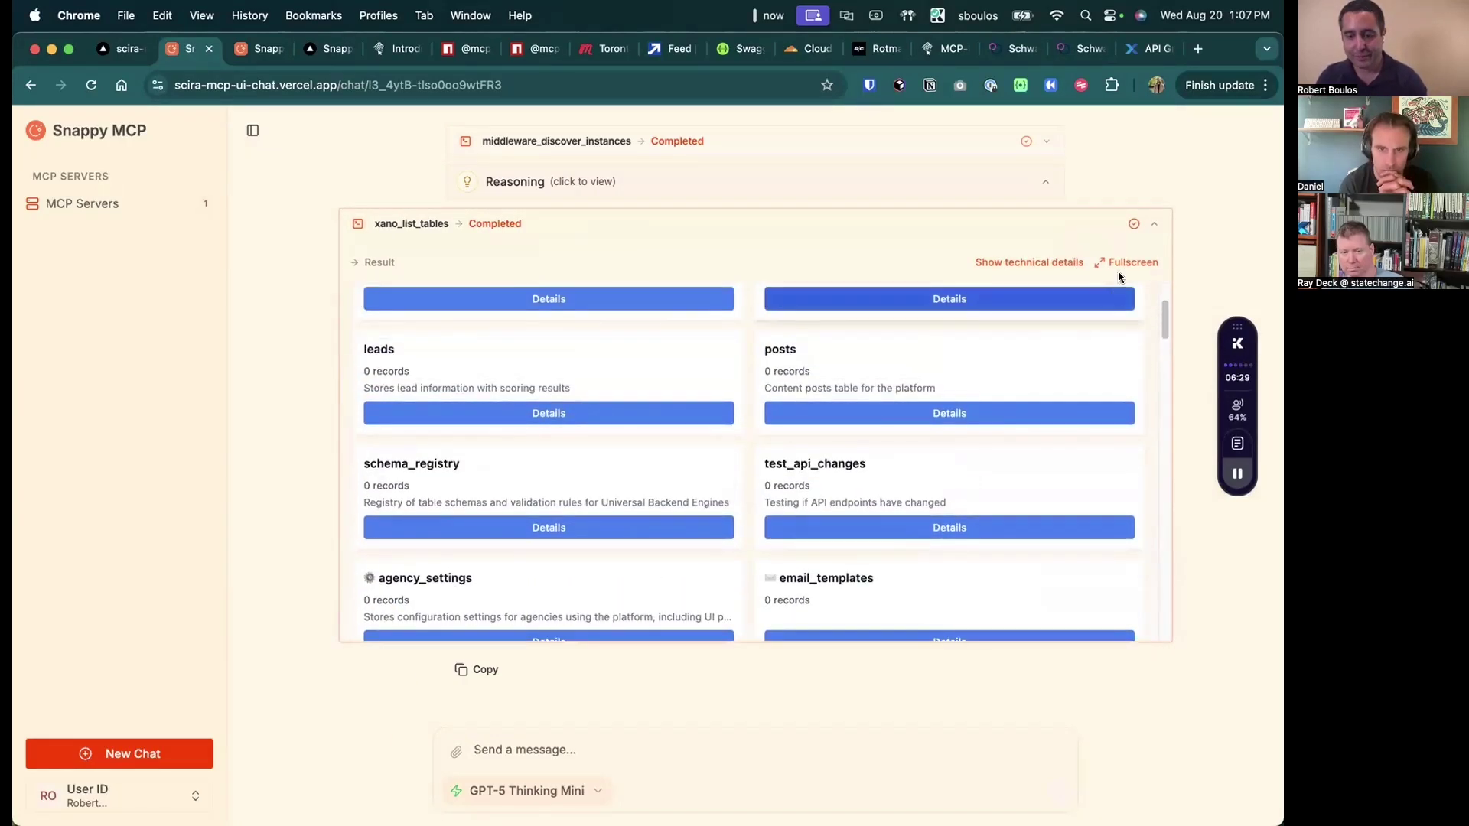
left_click(1124, 260)
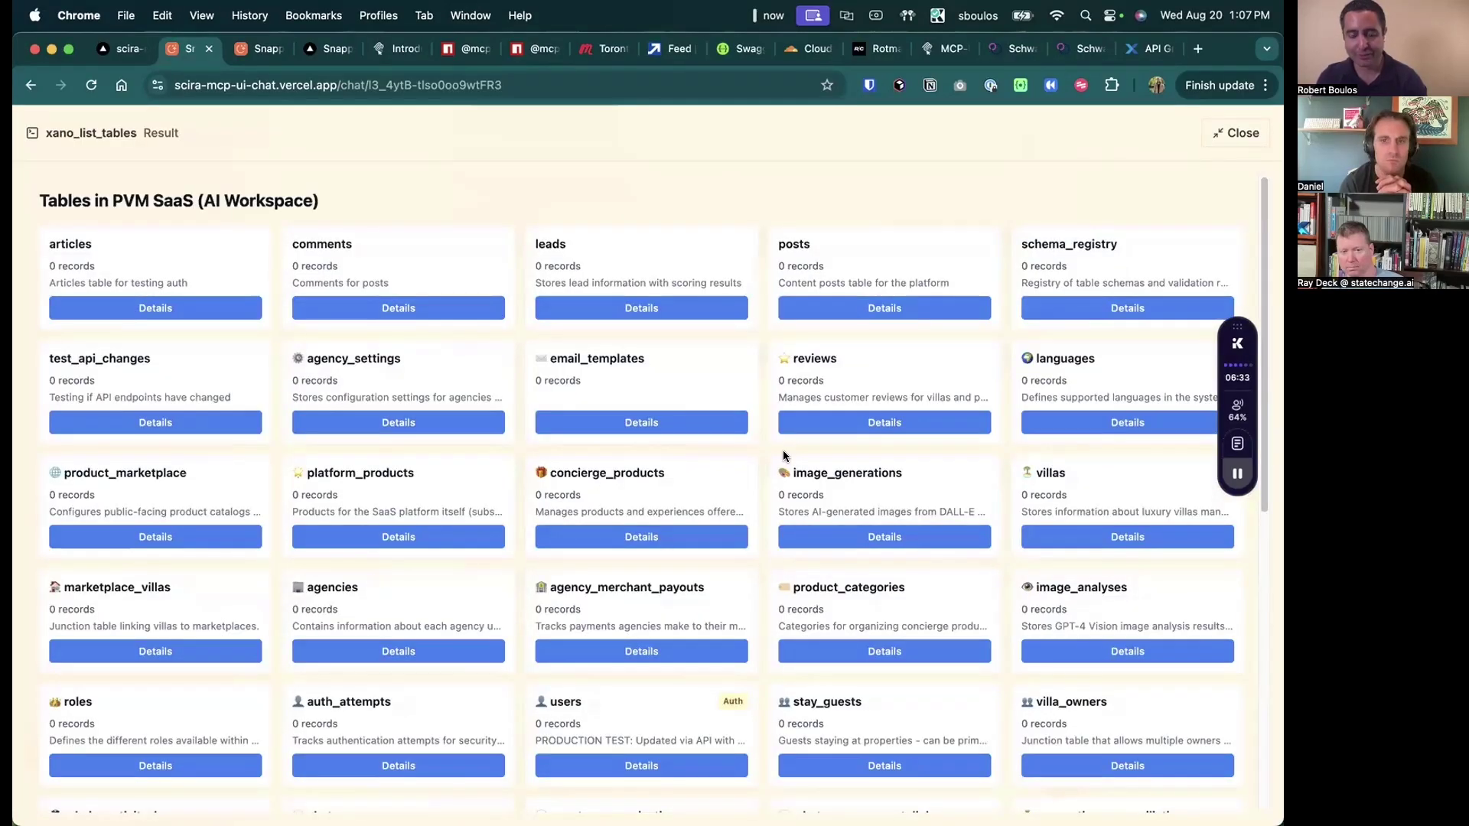
left_click(1212, 134)
scroll(793, 535, "up", 3)
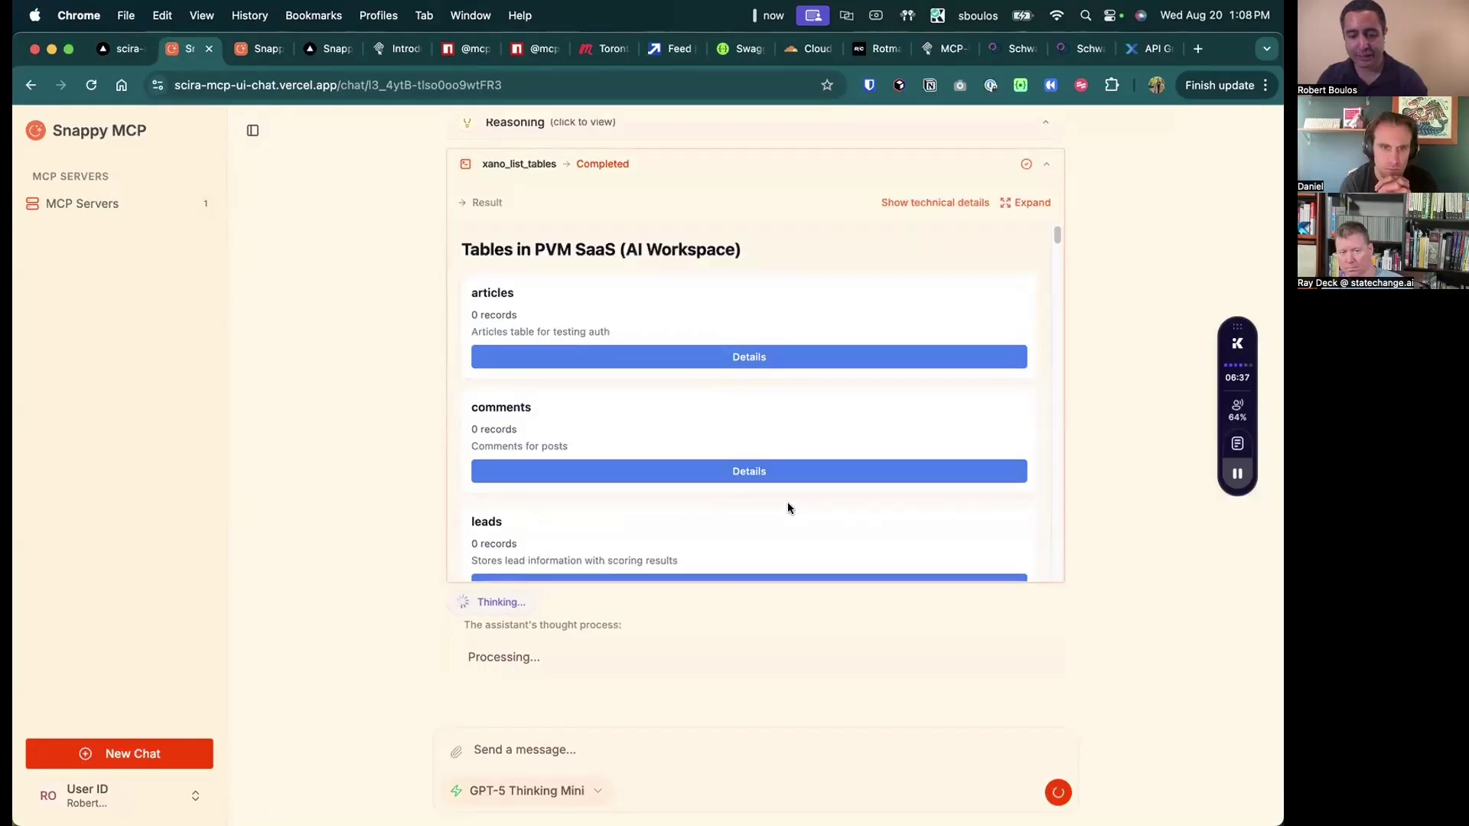
Step: Examine the users table schema in the xano_get_table_schema result using the expanded view
scroll(787, 505, "down", 6)
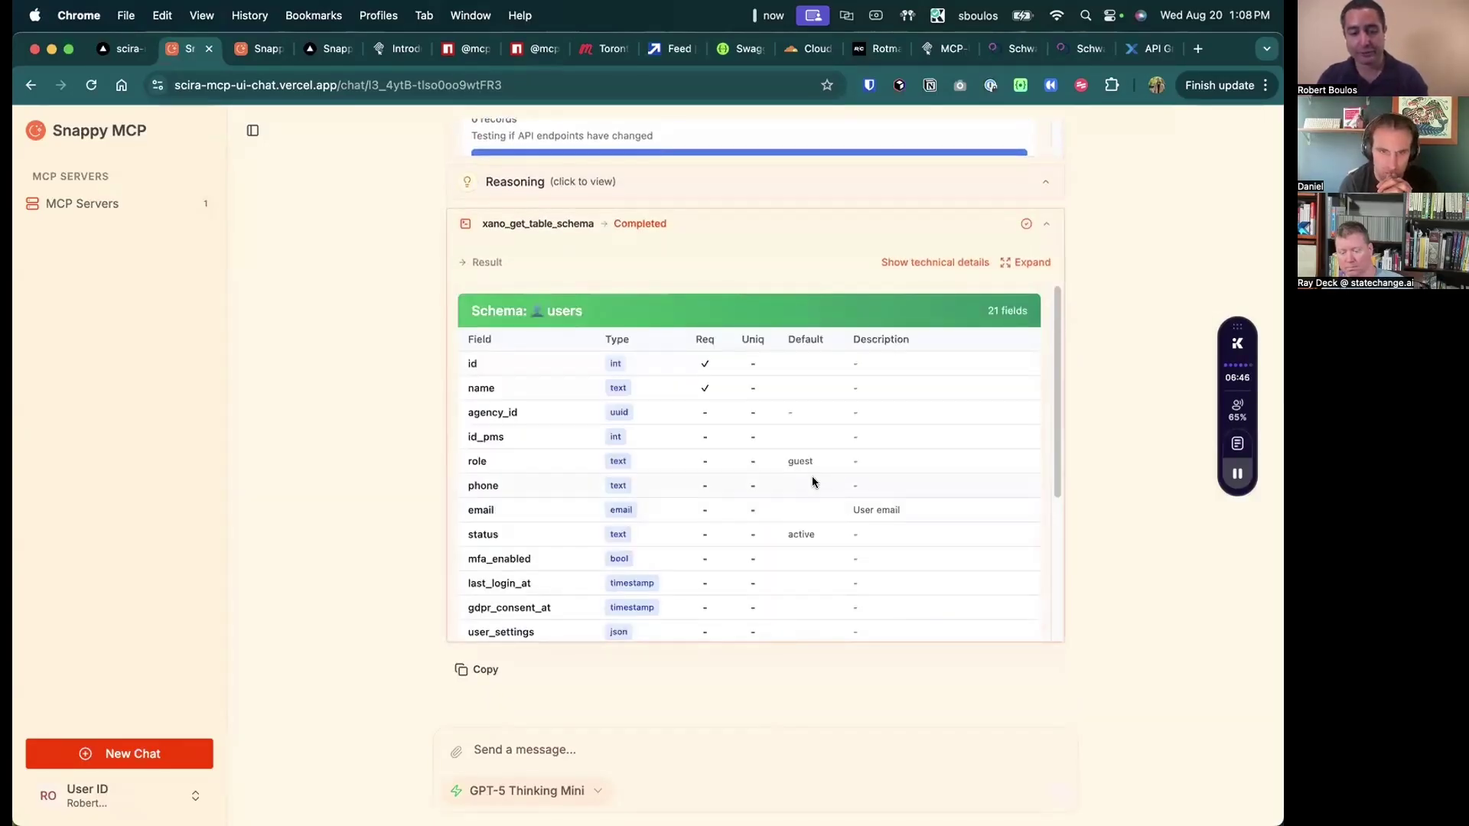
scroll(814, 482, "down", 2)
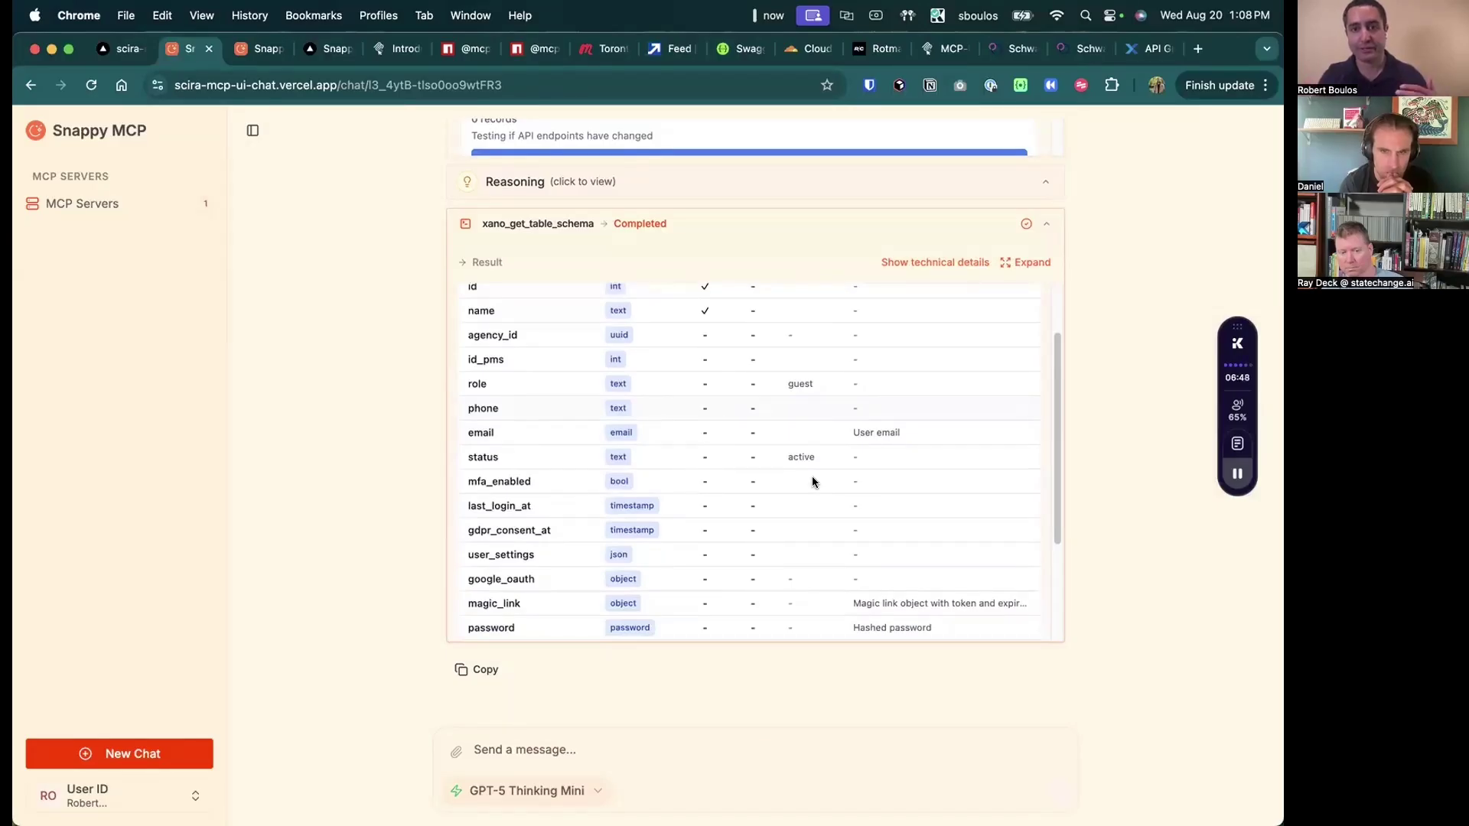
scroll(964, 361, "up", 1)
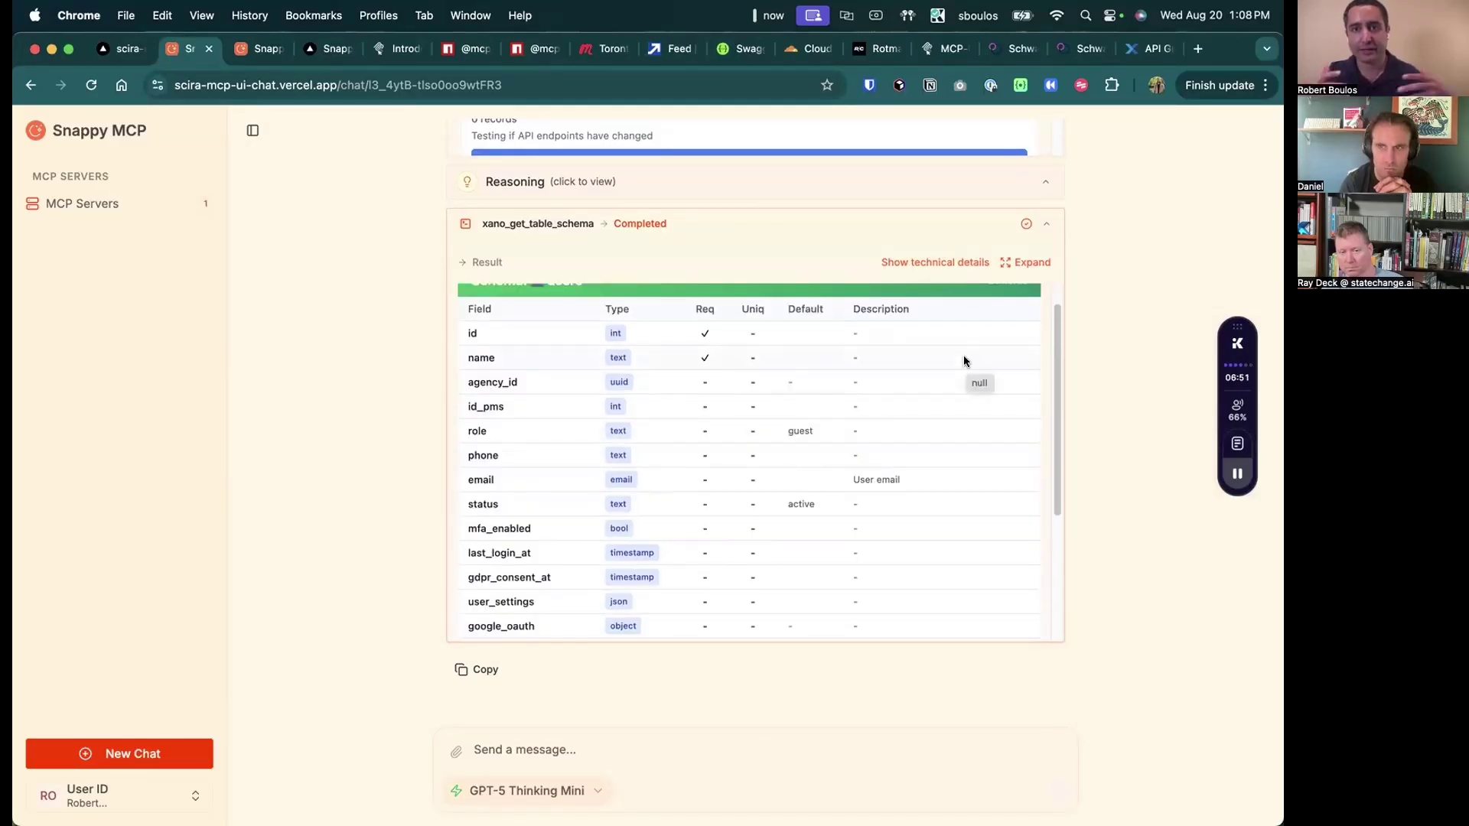
left_click(1021, 262)
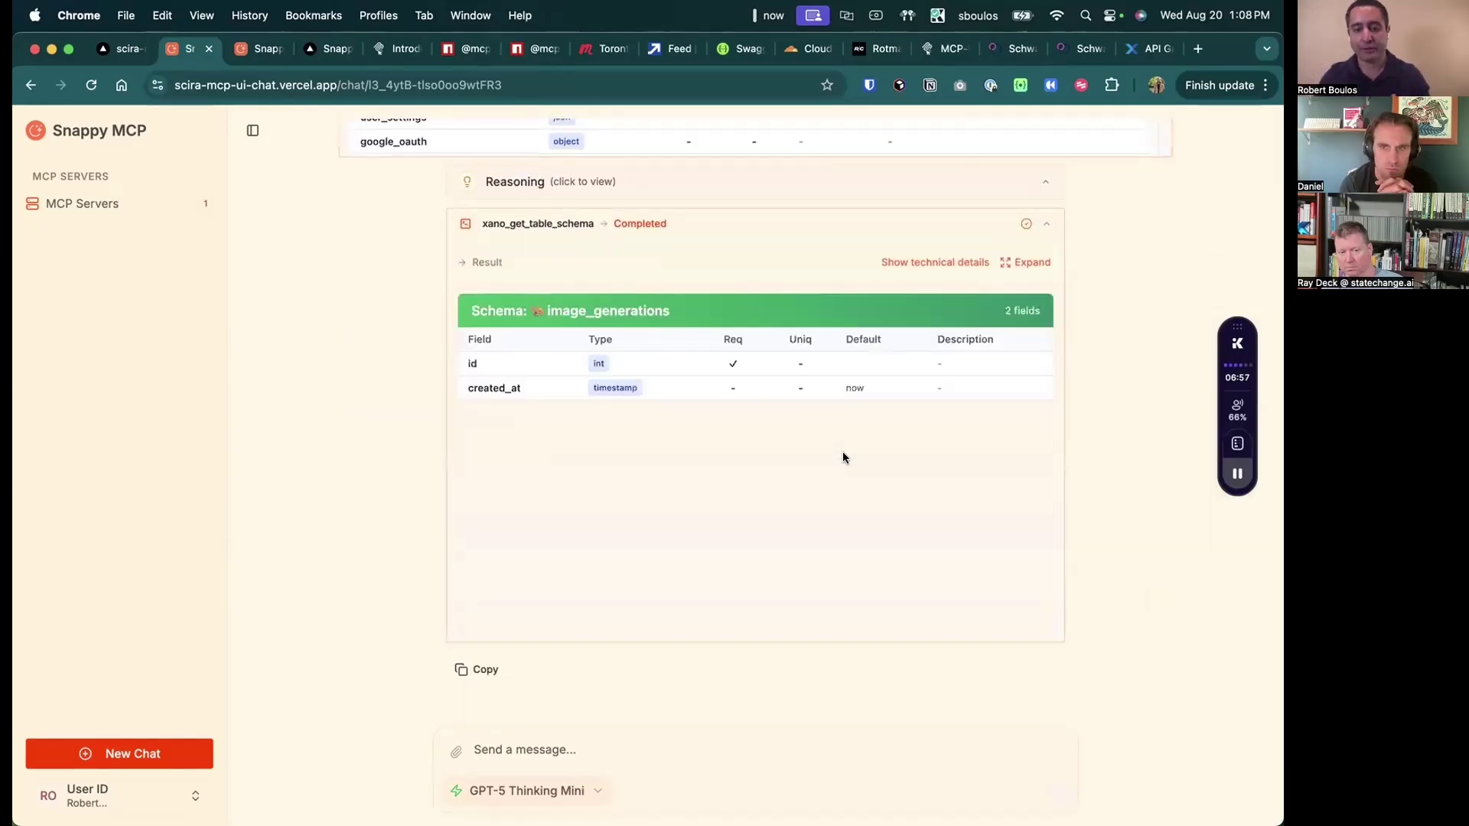
scroll(306, 405, "up", 5)
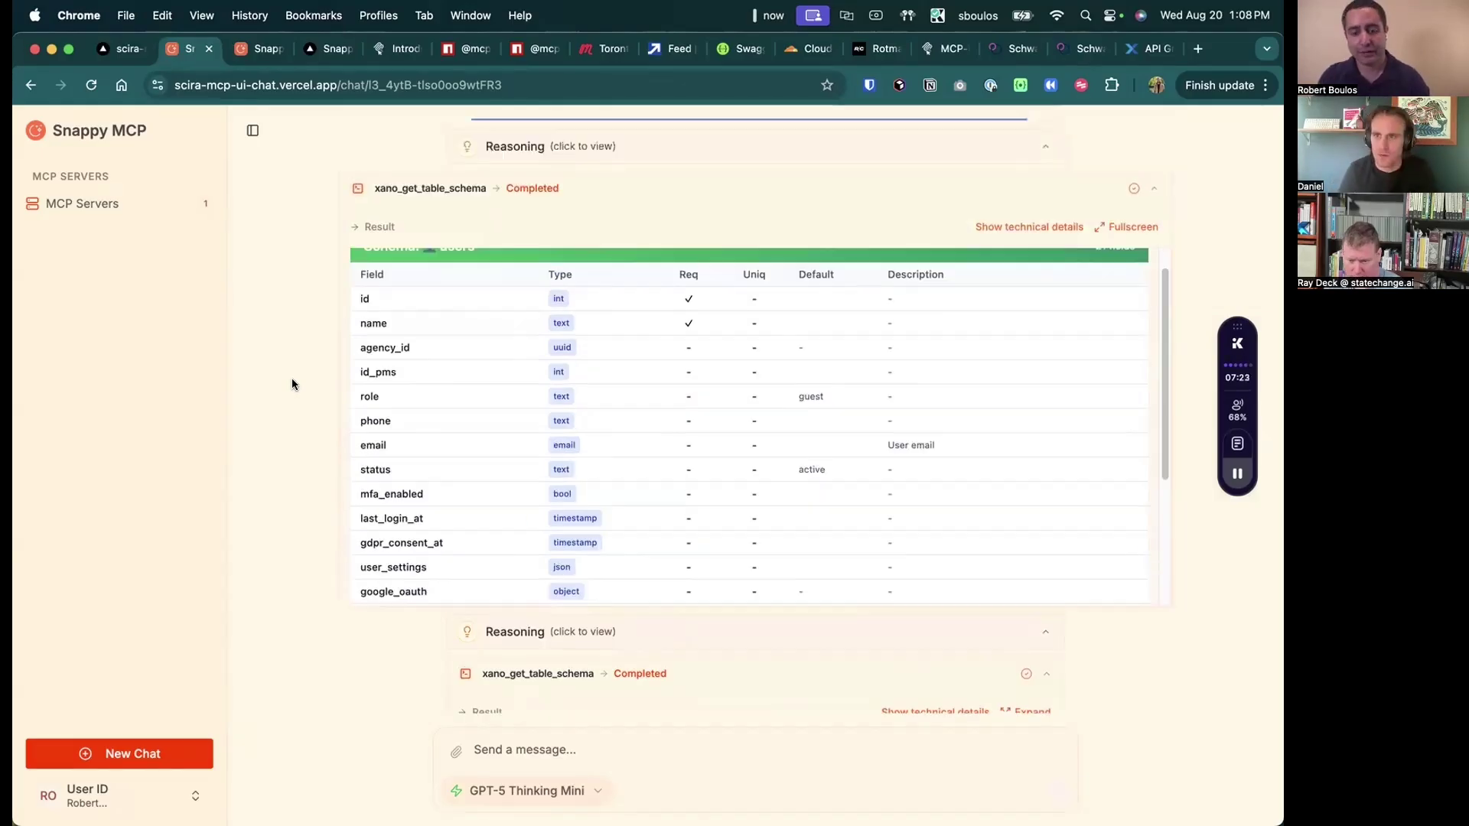
scroll(494, 436, "up", 1)
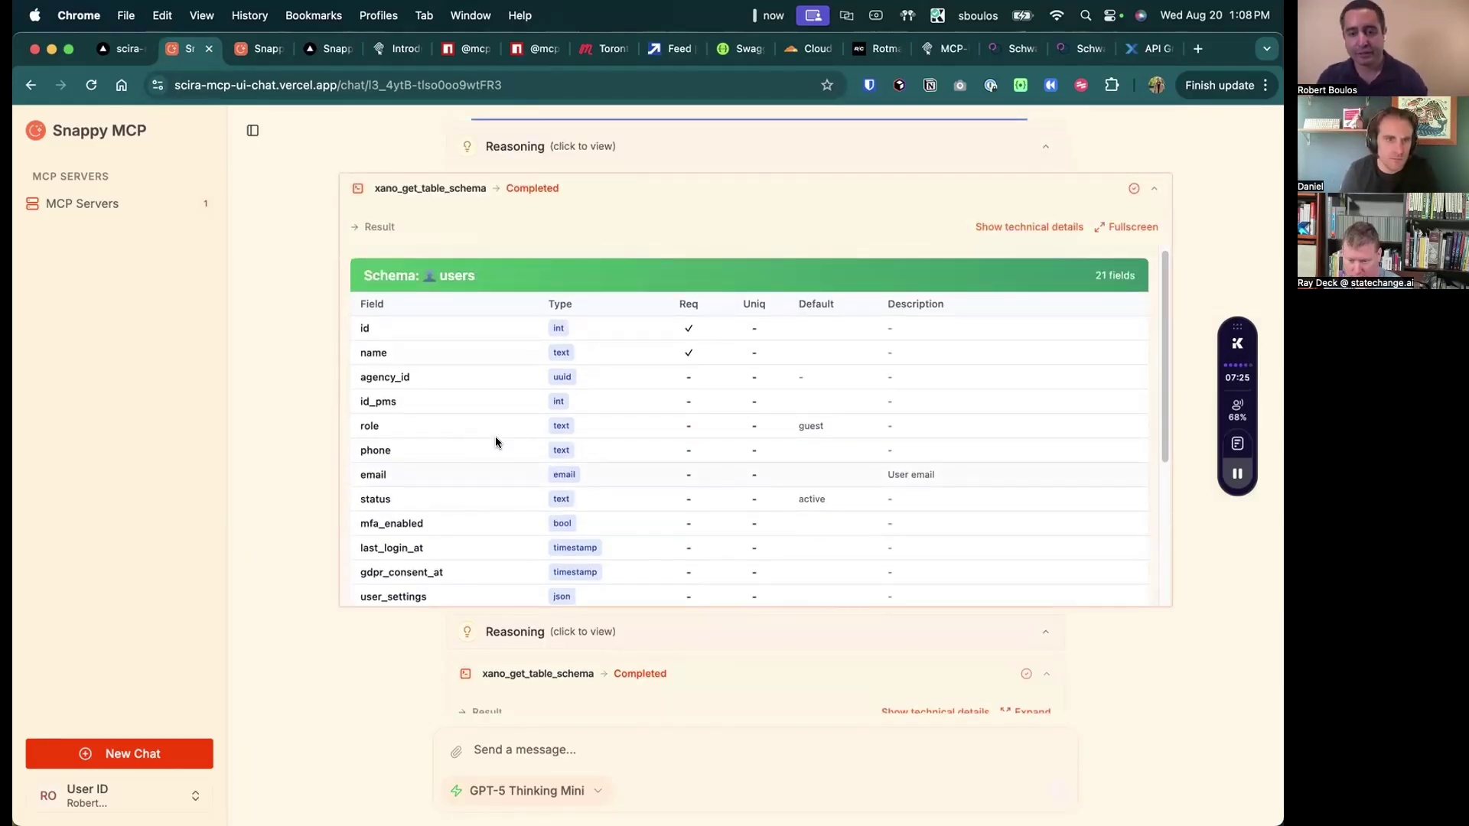
Step: Look through the users table records in the xano_browse_table_content result, including the columns out of view
scroll(328, 438, "down", 2)
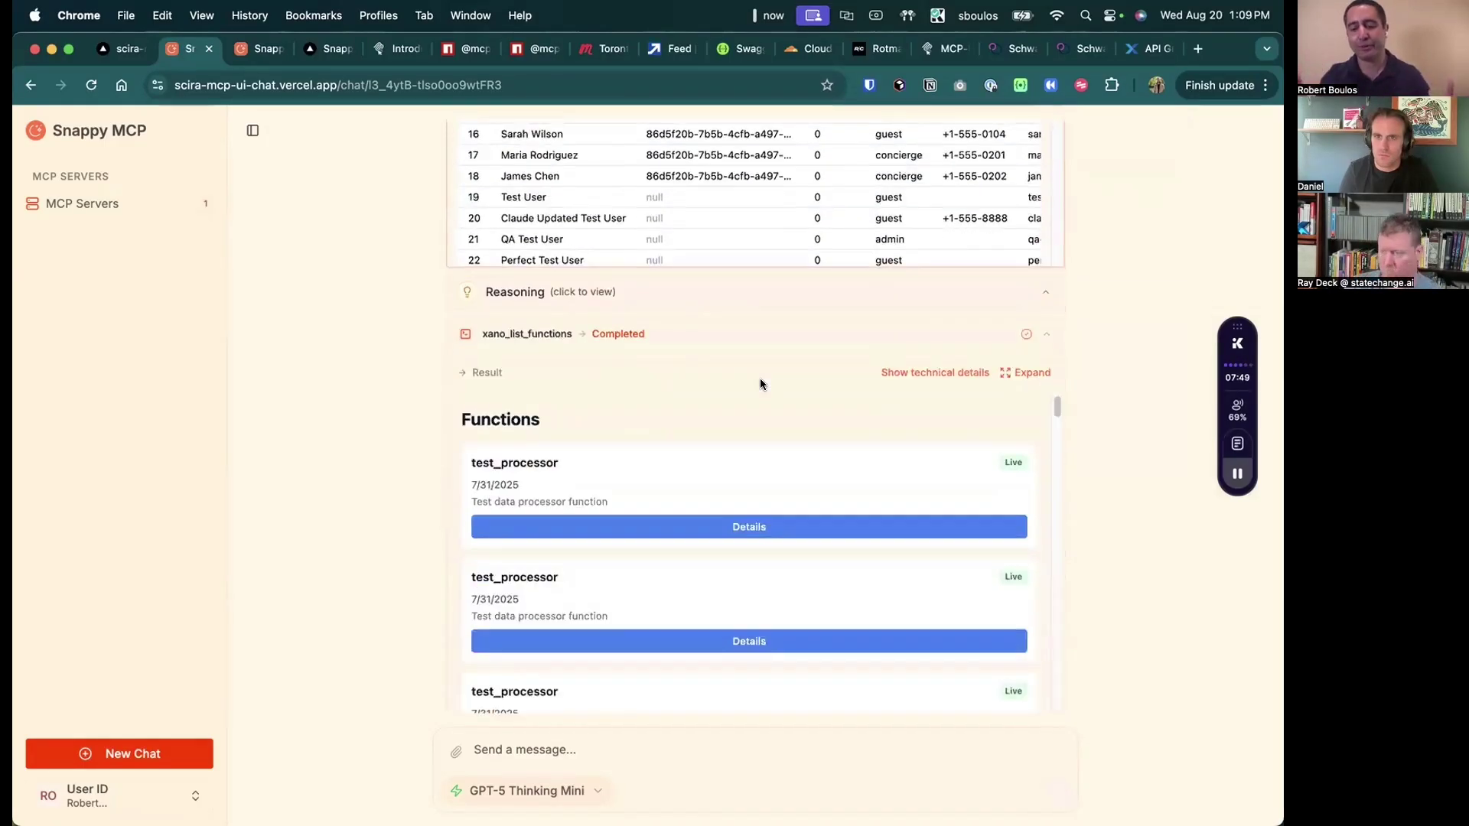
scroll(346, 380, "up", 4)
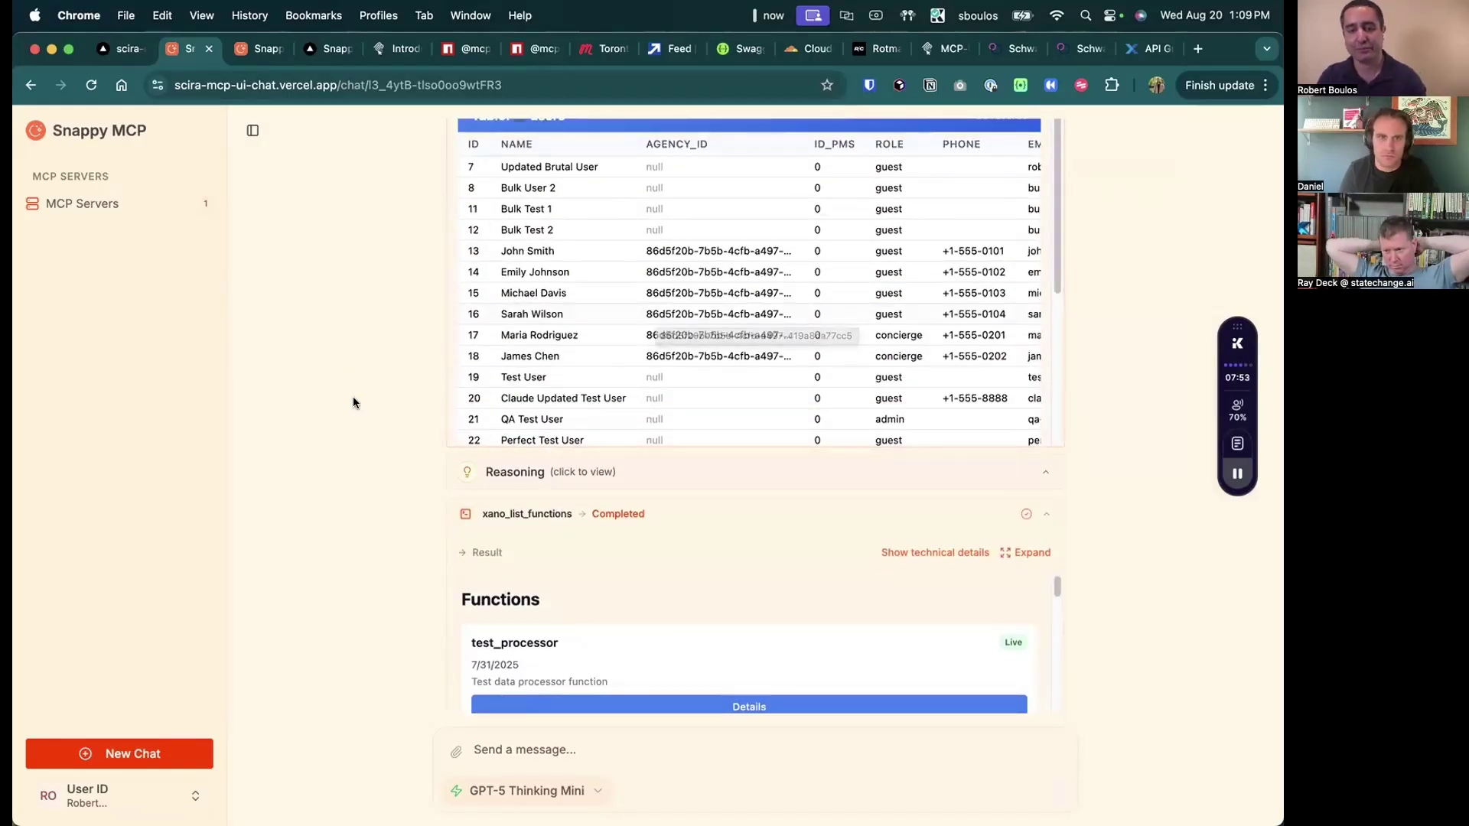
scroll(352, 396, "up", 2)
scroll(758, 398, "right", 5)
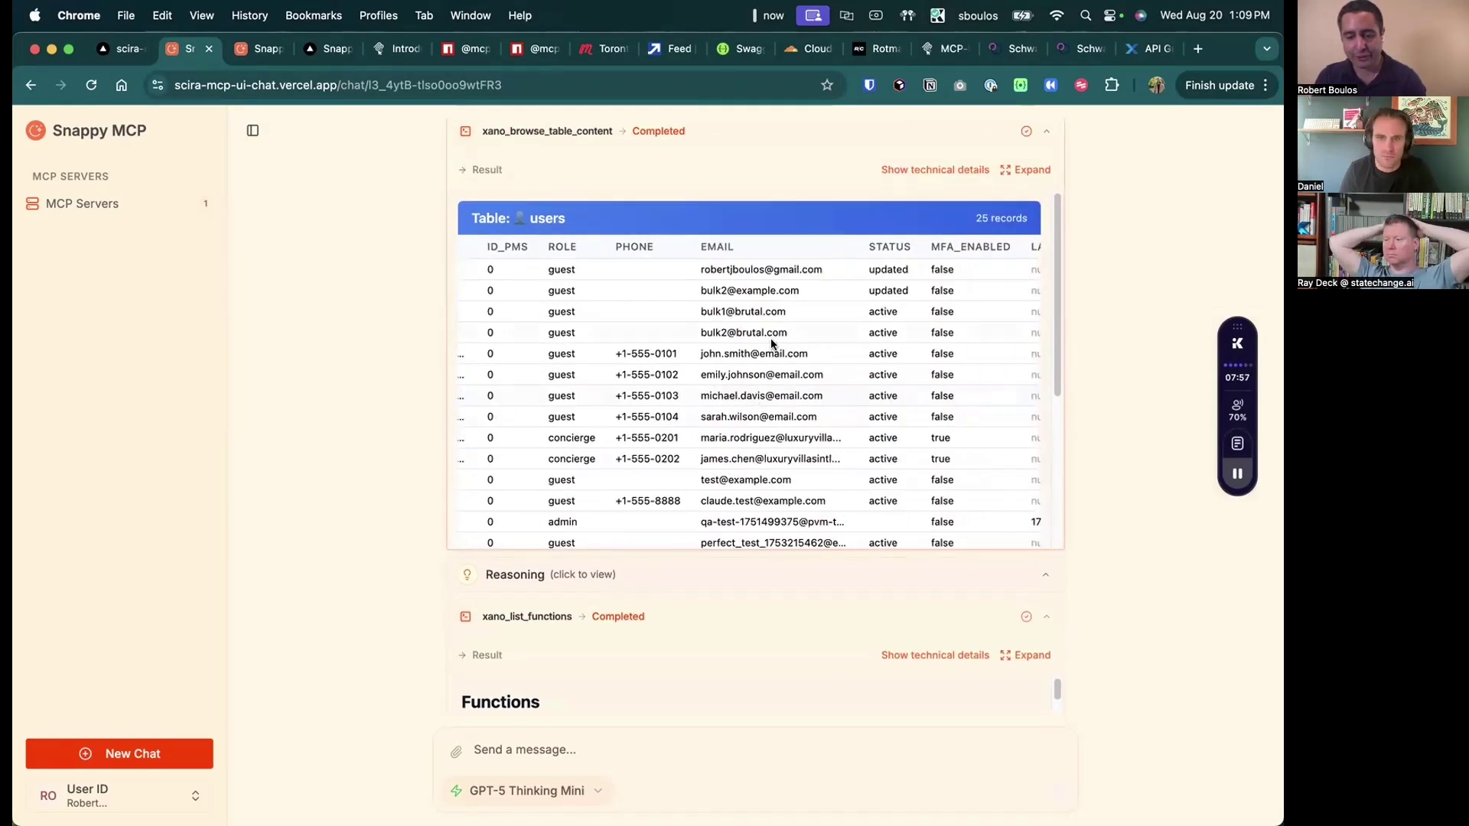
scroll(770, 338, "right", 2)
scroll(770, 338, "left", 6)
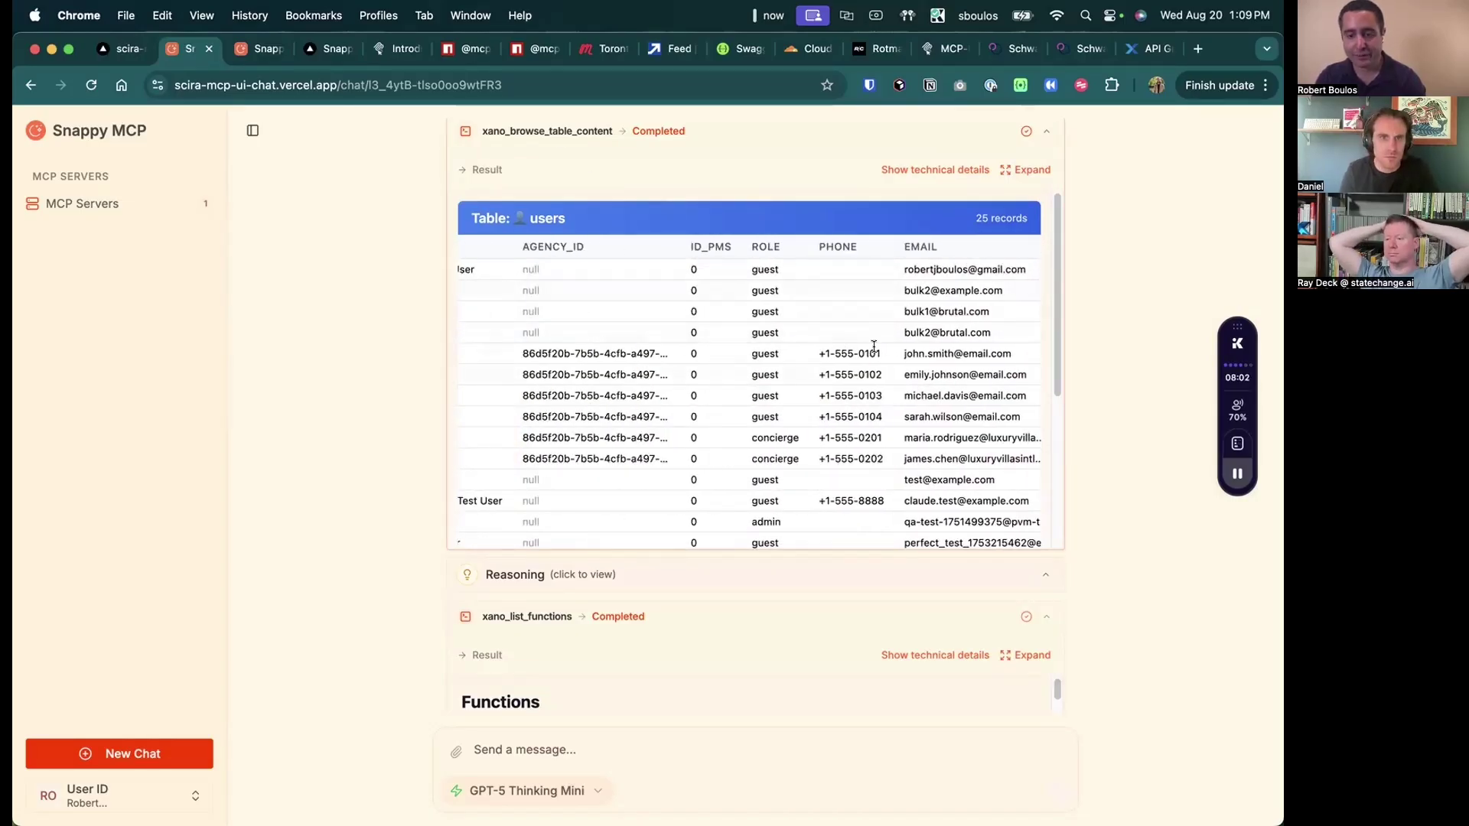
scroll(968, 325, "down", 4)
scroll(967, 323, "up", 4)
Step: View the users table records in full screen and return to the chat
left_click(1026, 169)
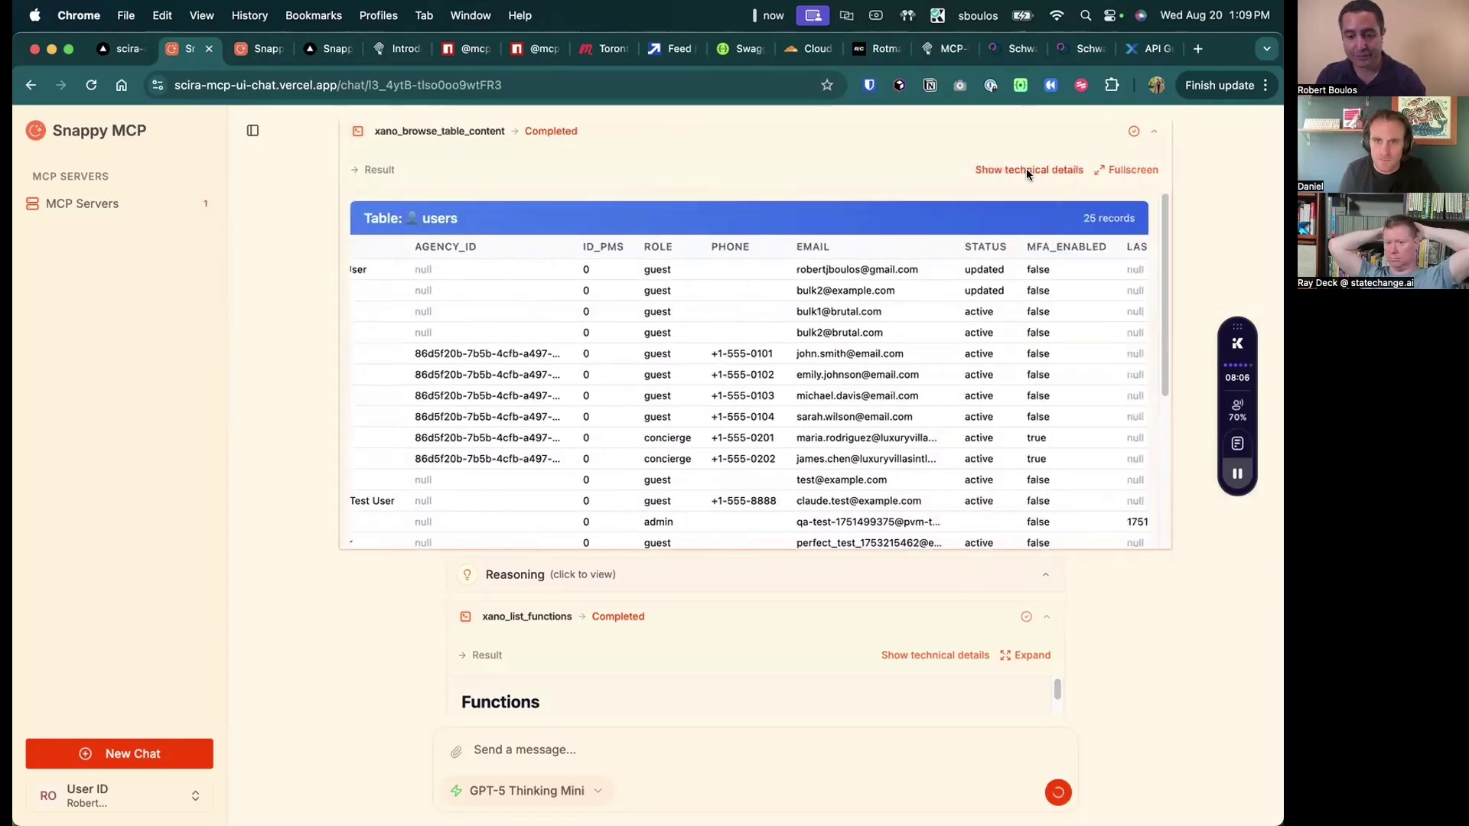
left_click(1123, 168)
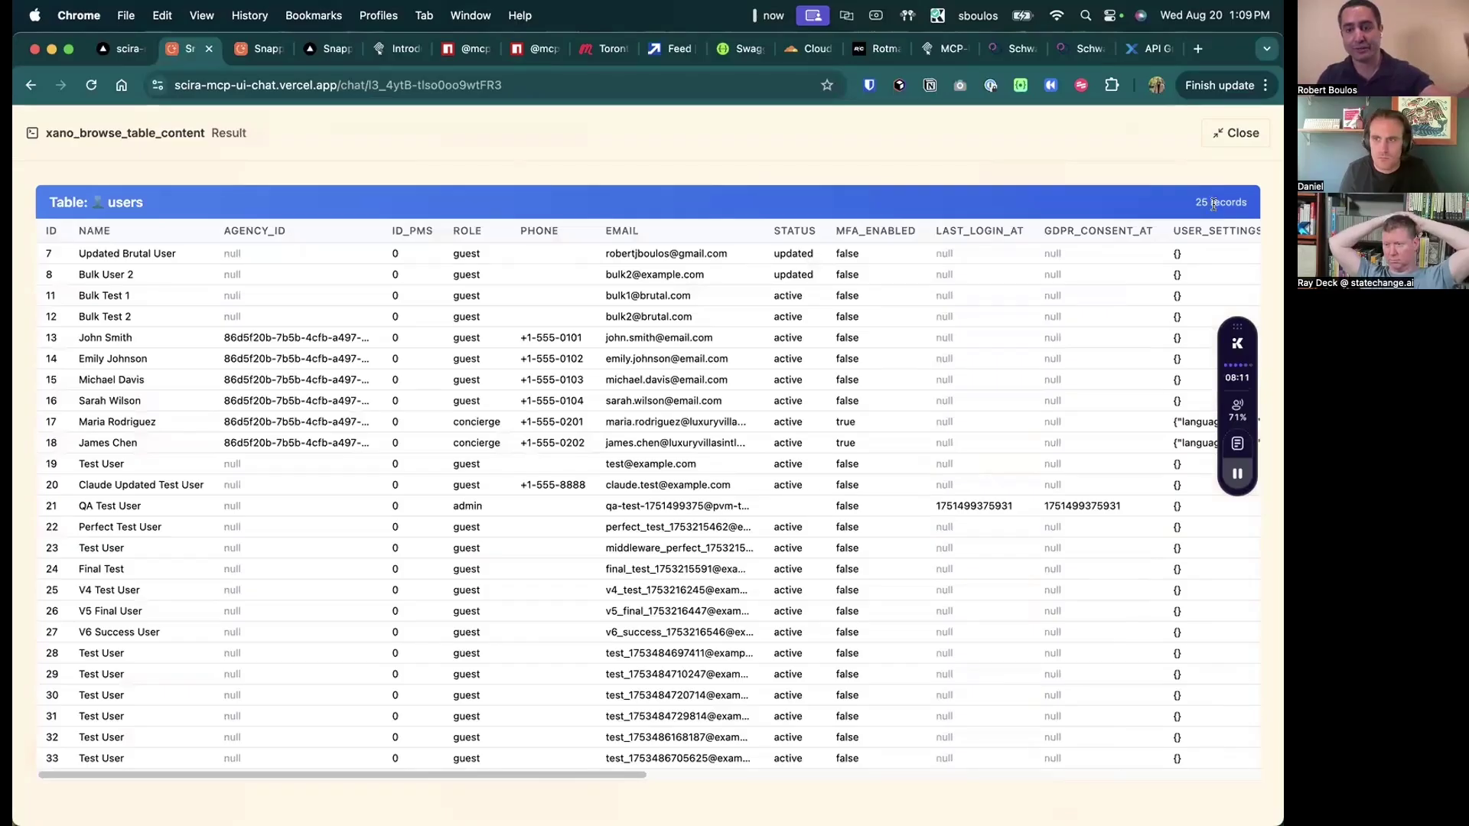
key("Escape")
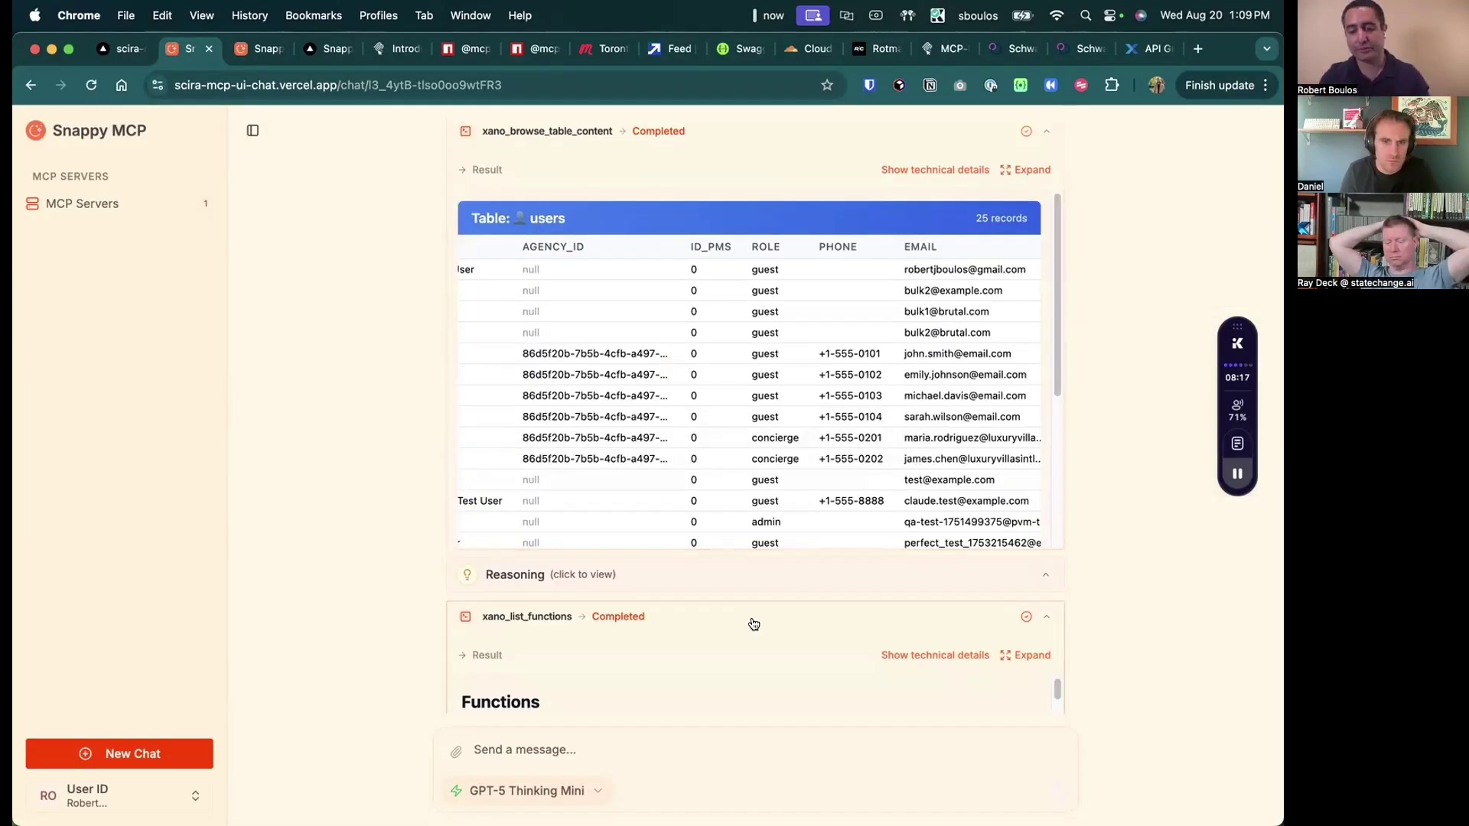
Step: Look through the functions, API groups, background tasks and datasources results further down the chat
scroll(411, 569, "down", 5)
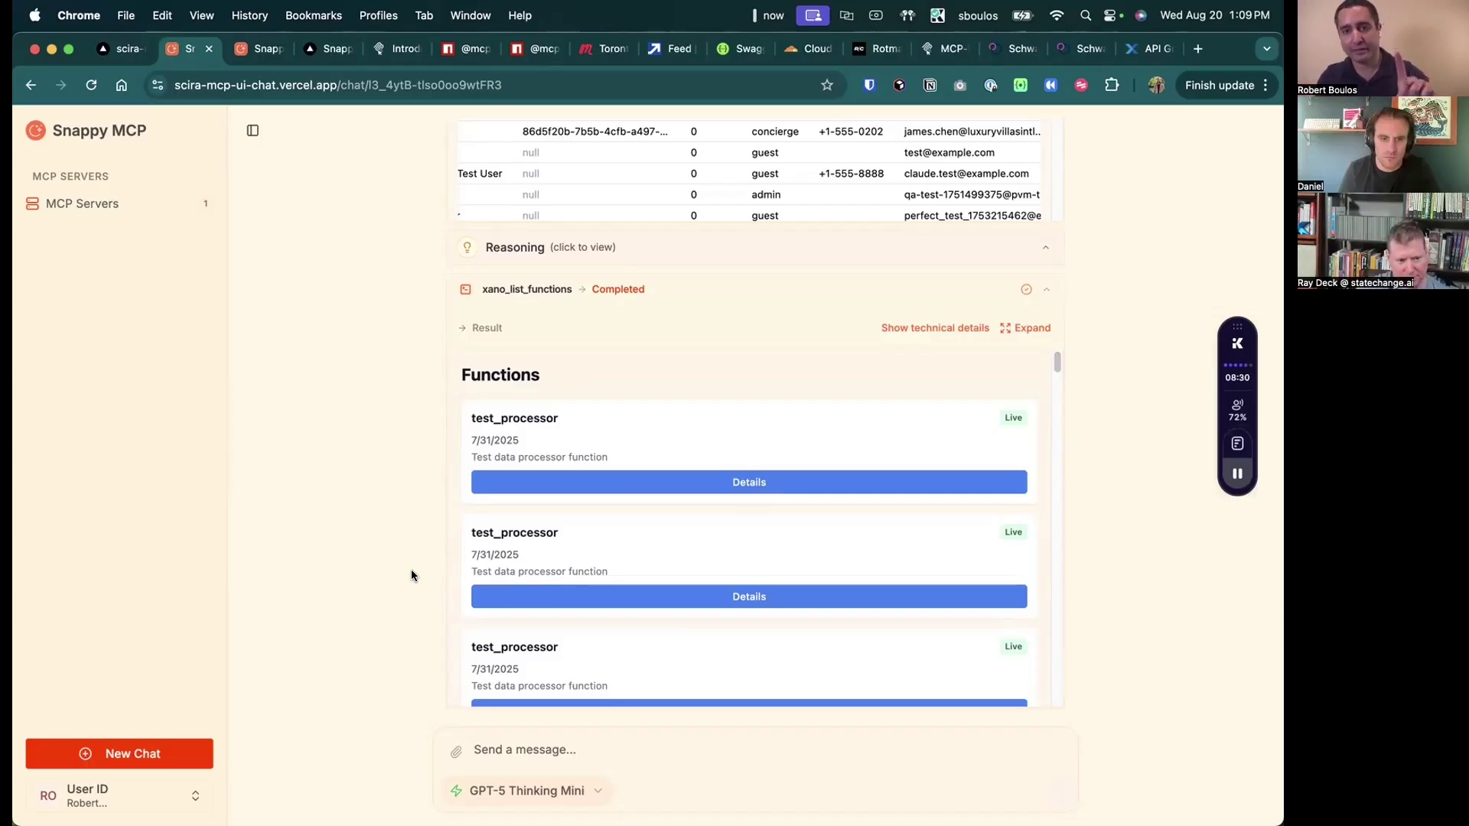
scroll(702, 485, "up", 1)
scroll(700, 486, "down", 6)
scroll(633, 523, "down", 5)
scroll(429, 503, "down", 10)
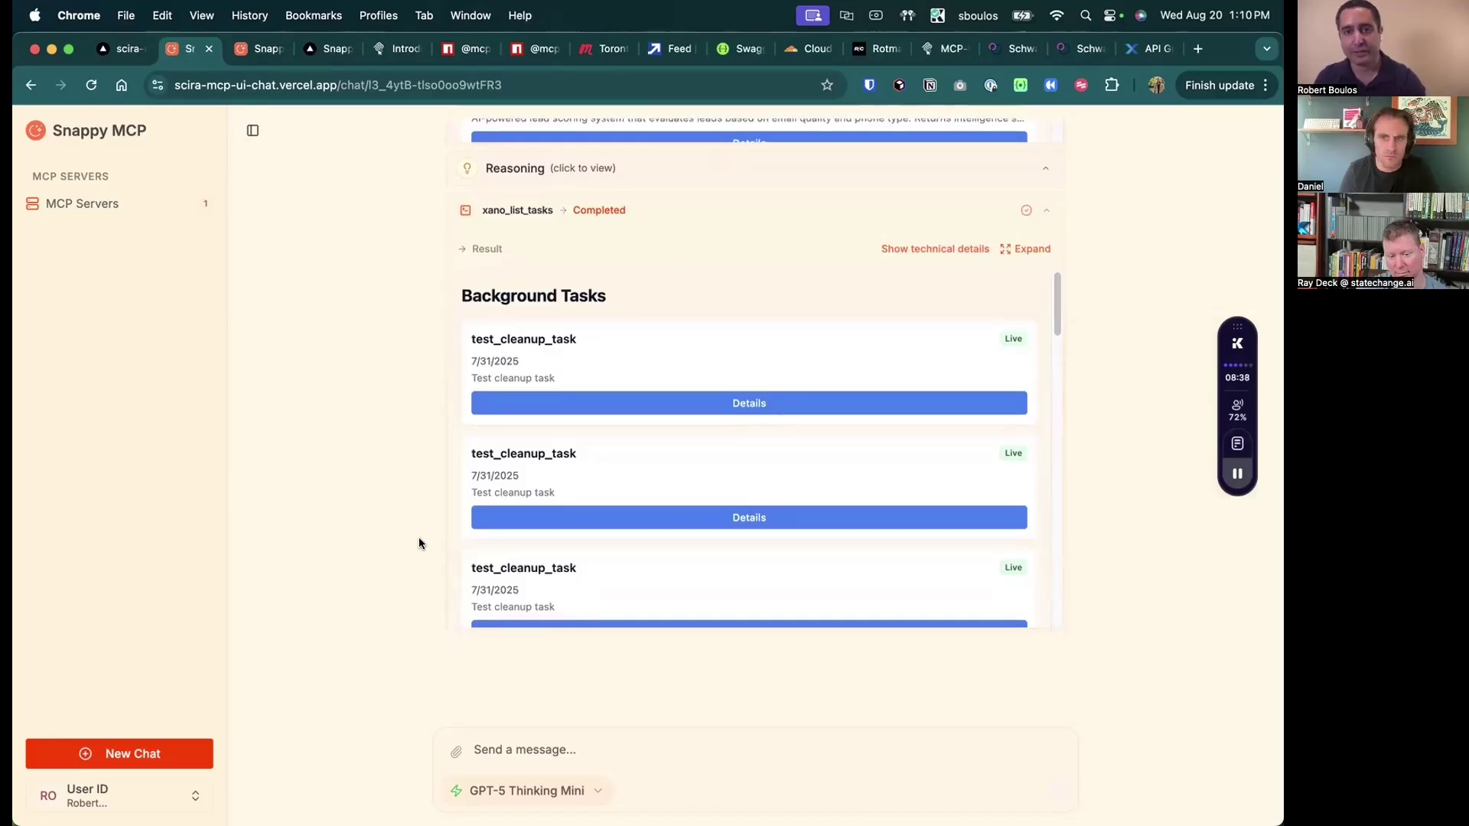
scroll(728, 466, "up", 10)
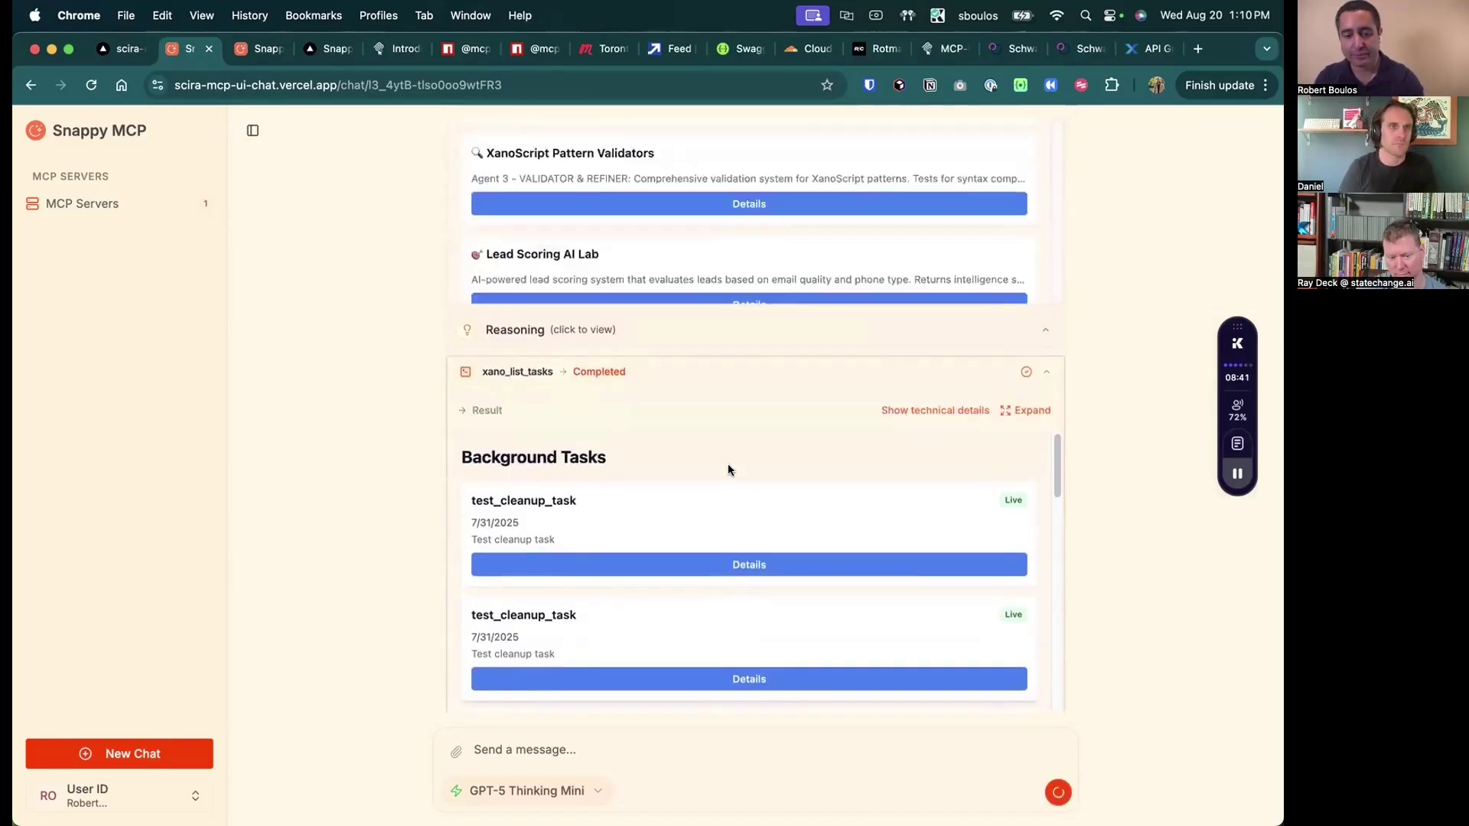
scroll(724, 486, "down", 15)
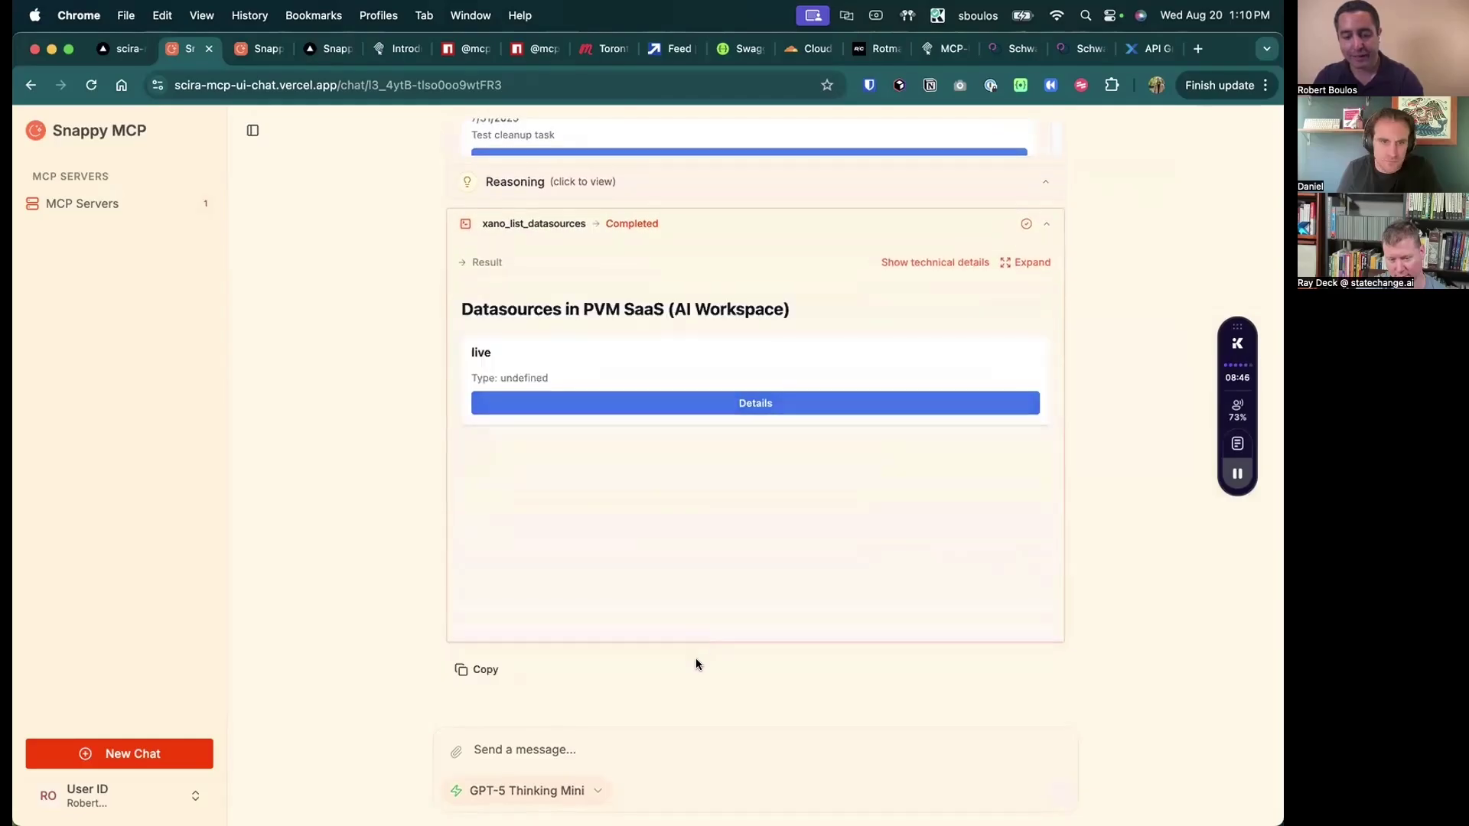
Step: Go back to the users table result and check its columns and last records
scroll(809, 361, "right", 1)
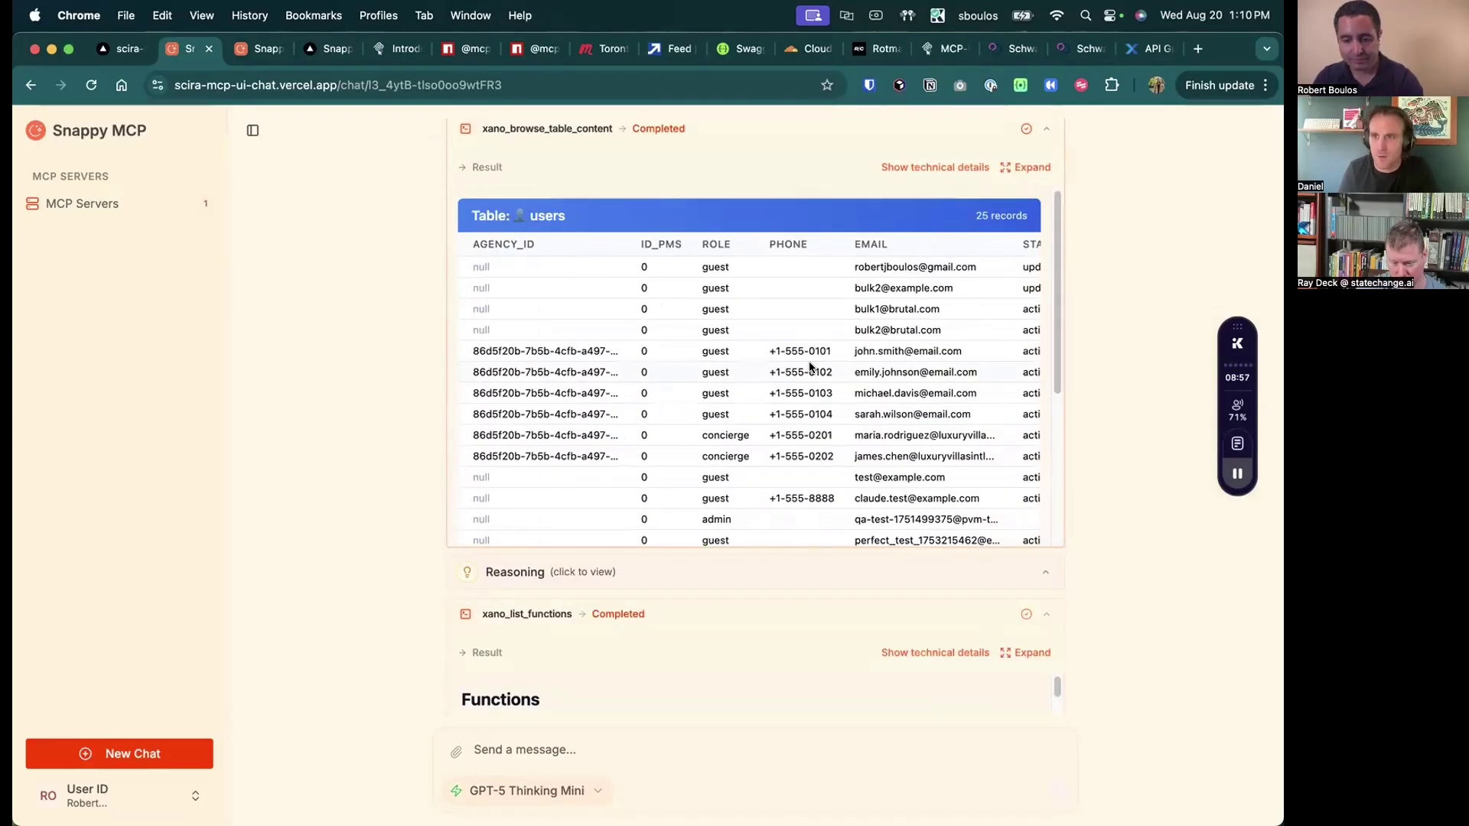
scroll(809, 366, "down", 3)
scroll(809, 367, "left", 4)
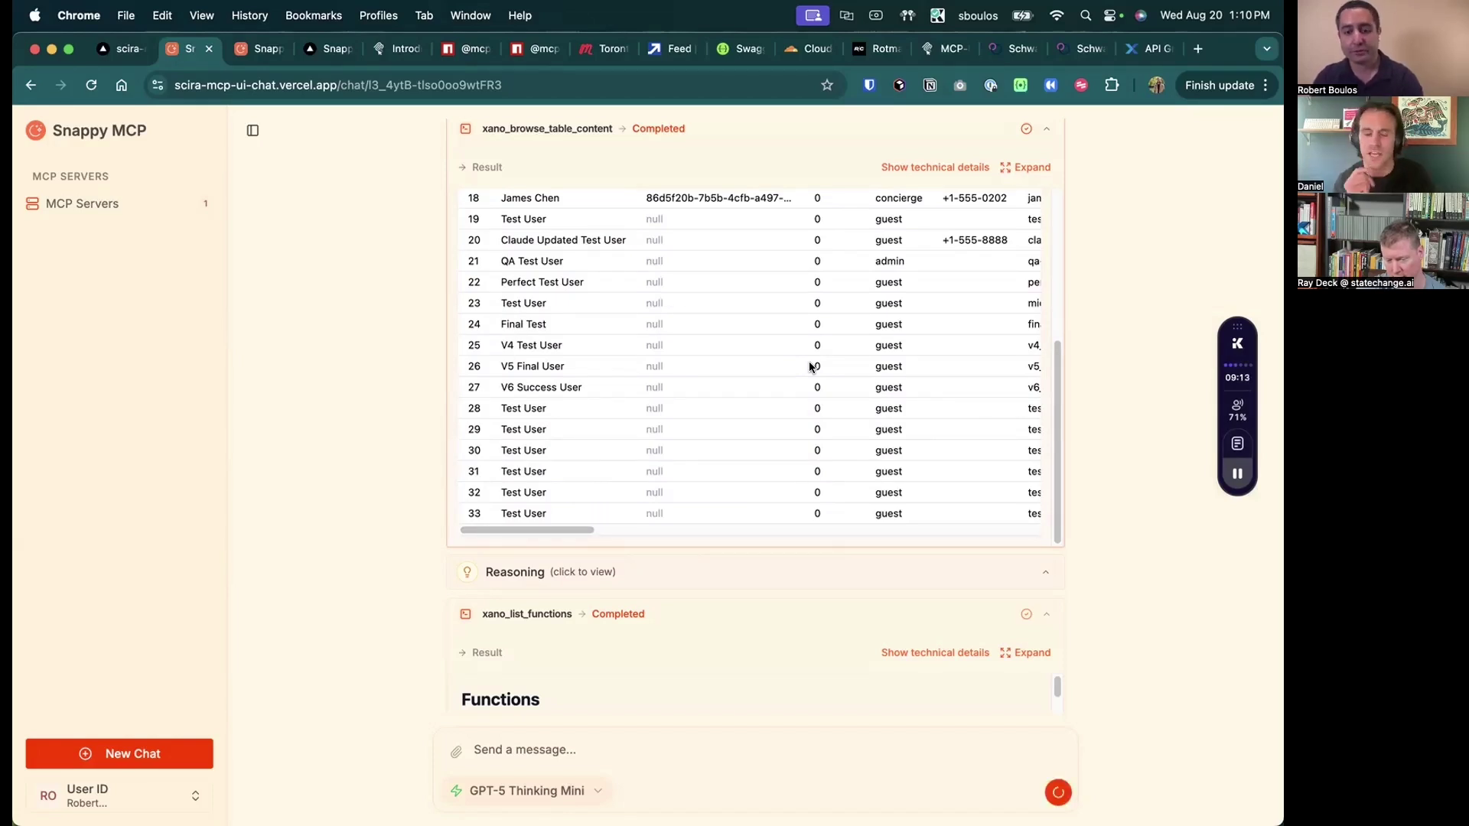
Step: Show the technical details of the xano_list_tasks call above the background tasks result
scroll(708, 695, "down", 10)
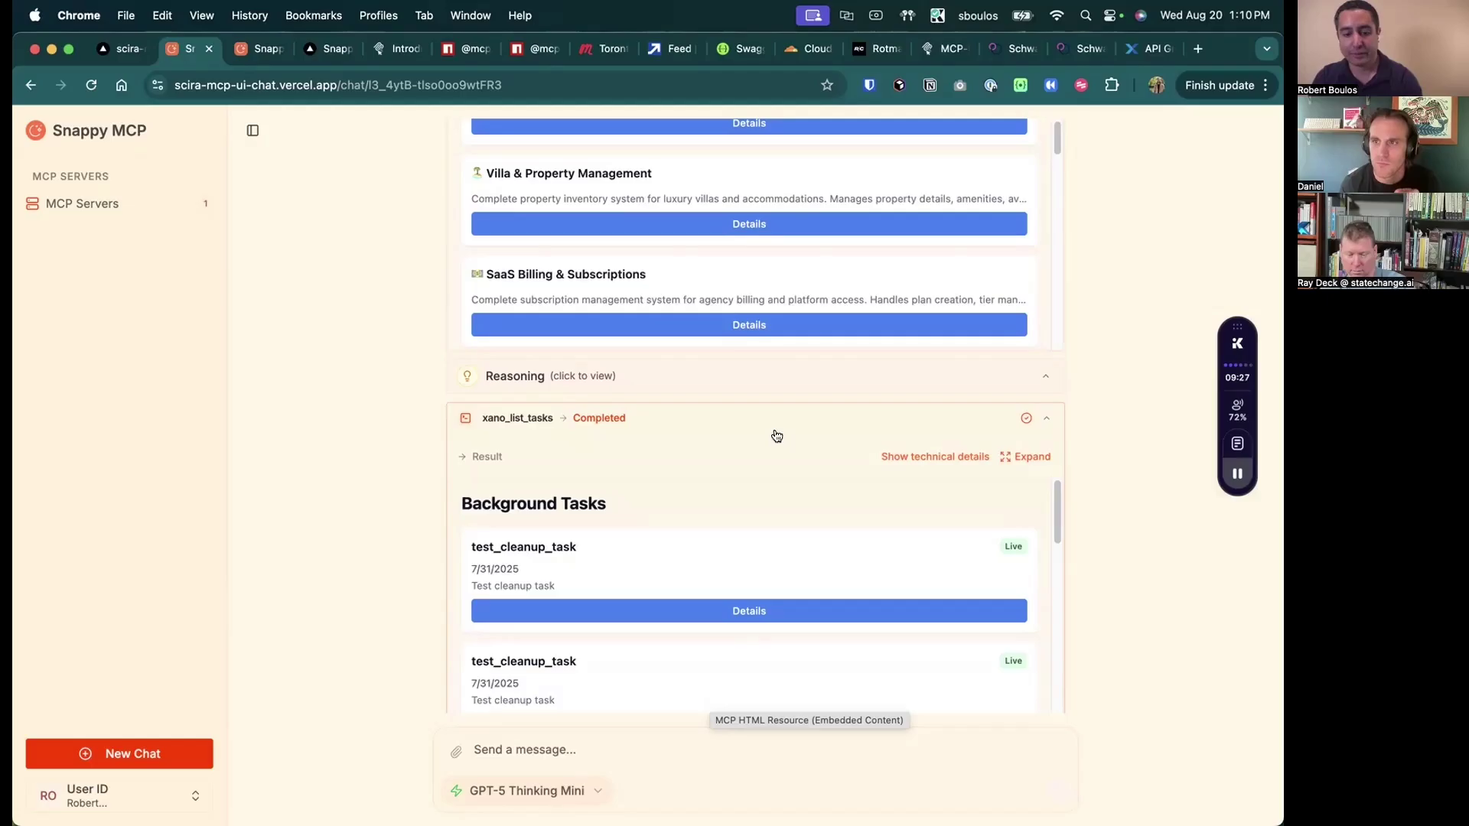
scroll(716, 382, "down", 1)
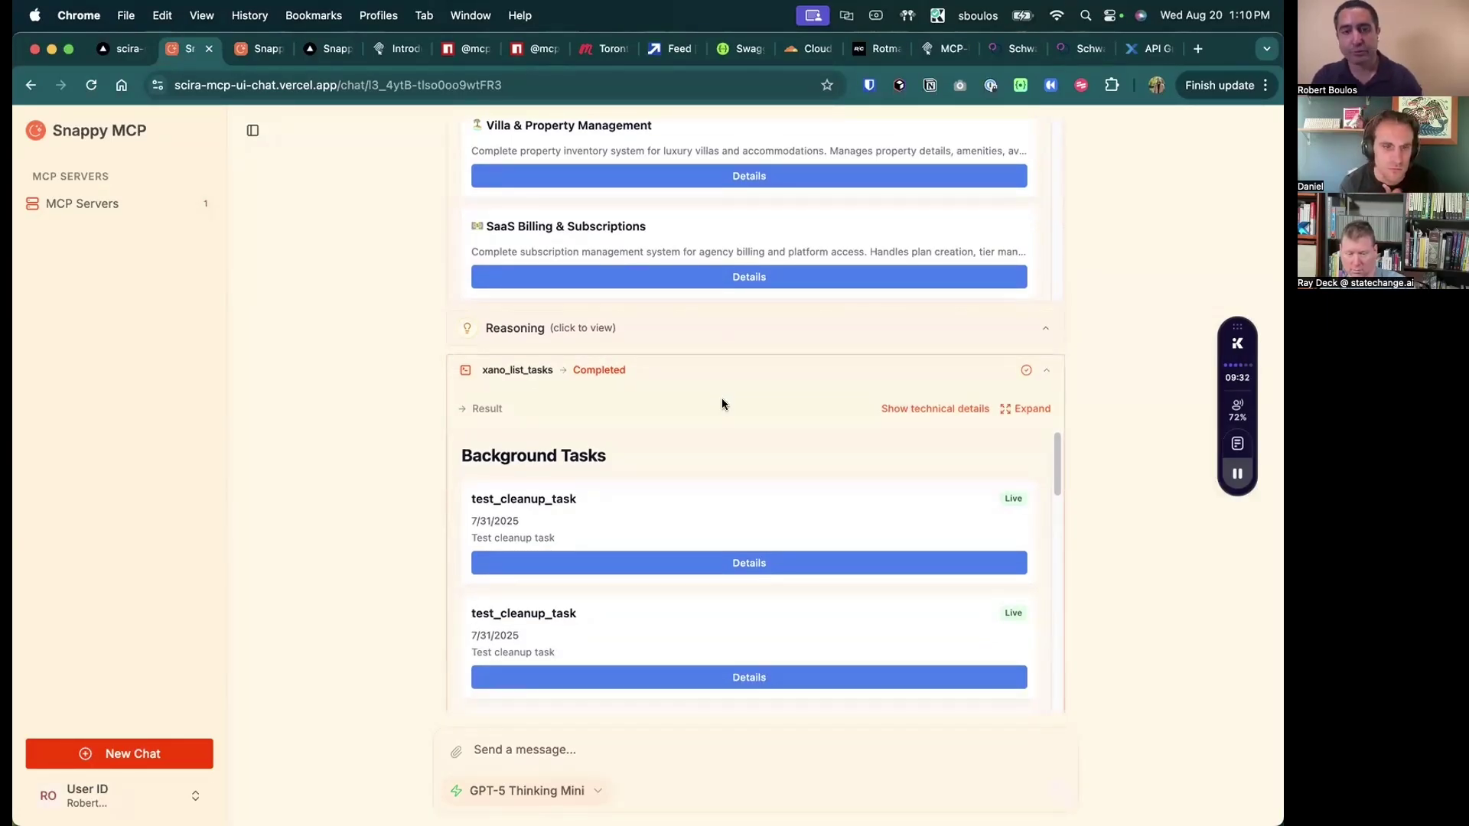
scroll(722, 398, "down", 2)
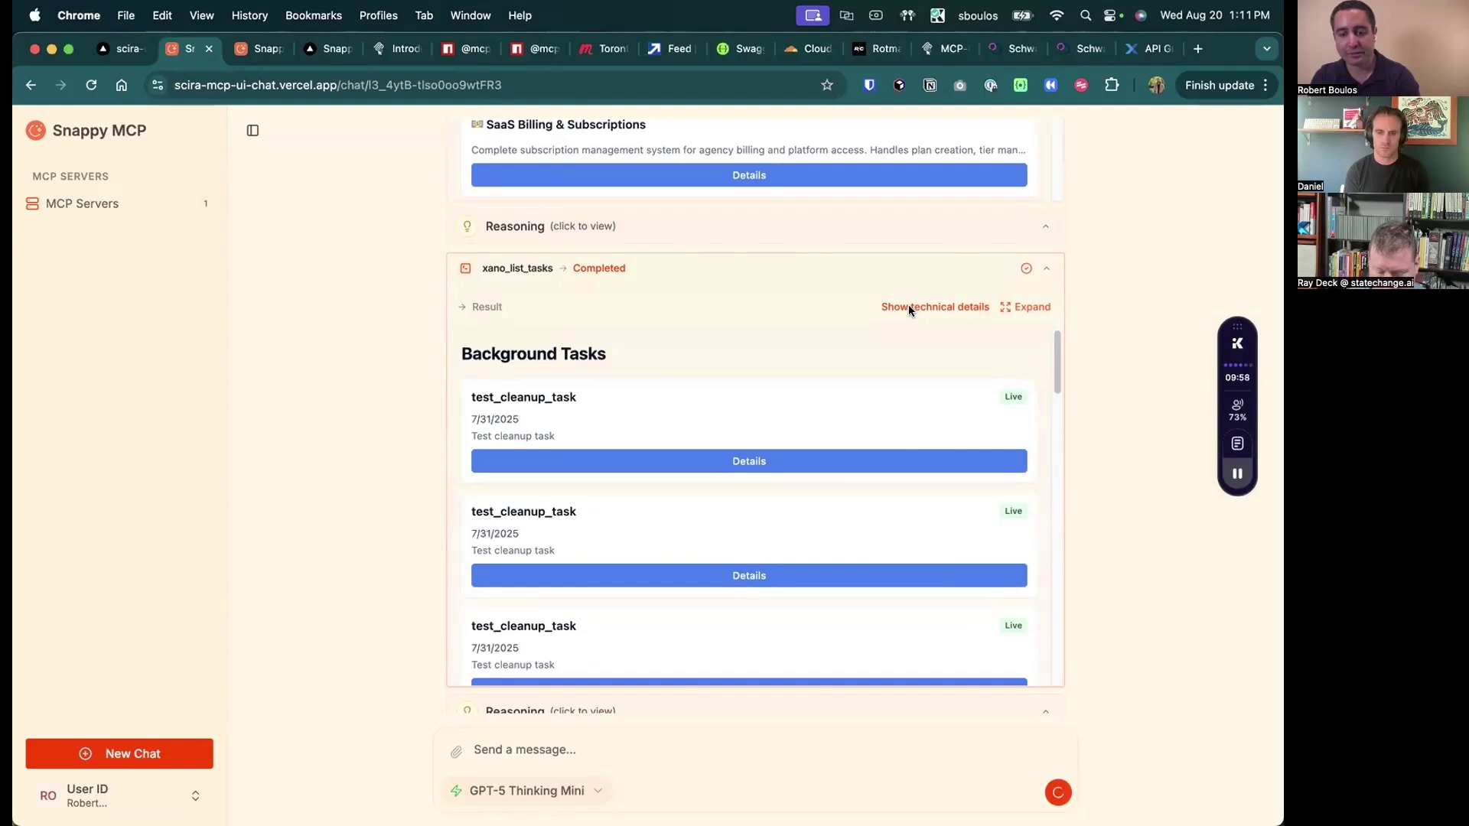
left_click(909, 307)
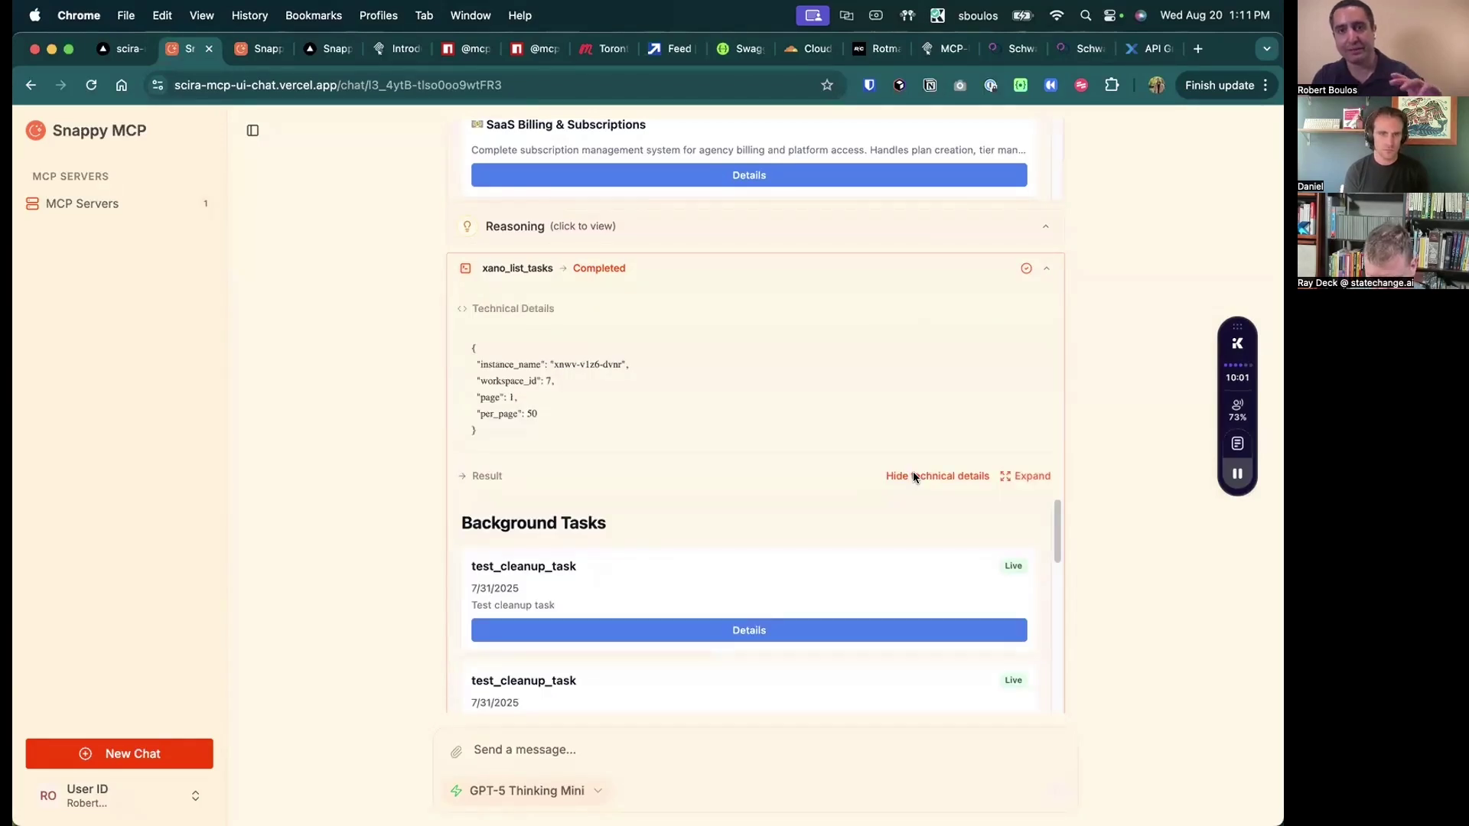
Step: Hide the technical details of the xano_list_tasks call, look through its background tasks and expand the result
scroll(736, 207, "down", 2)
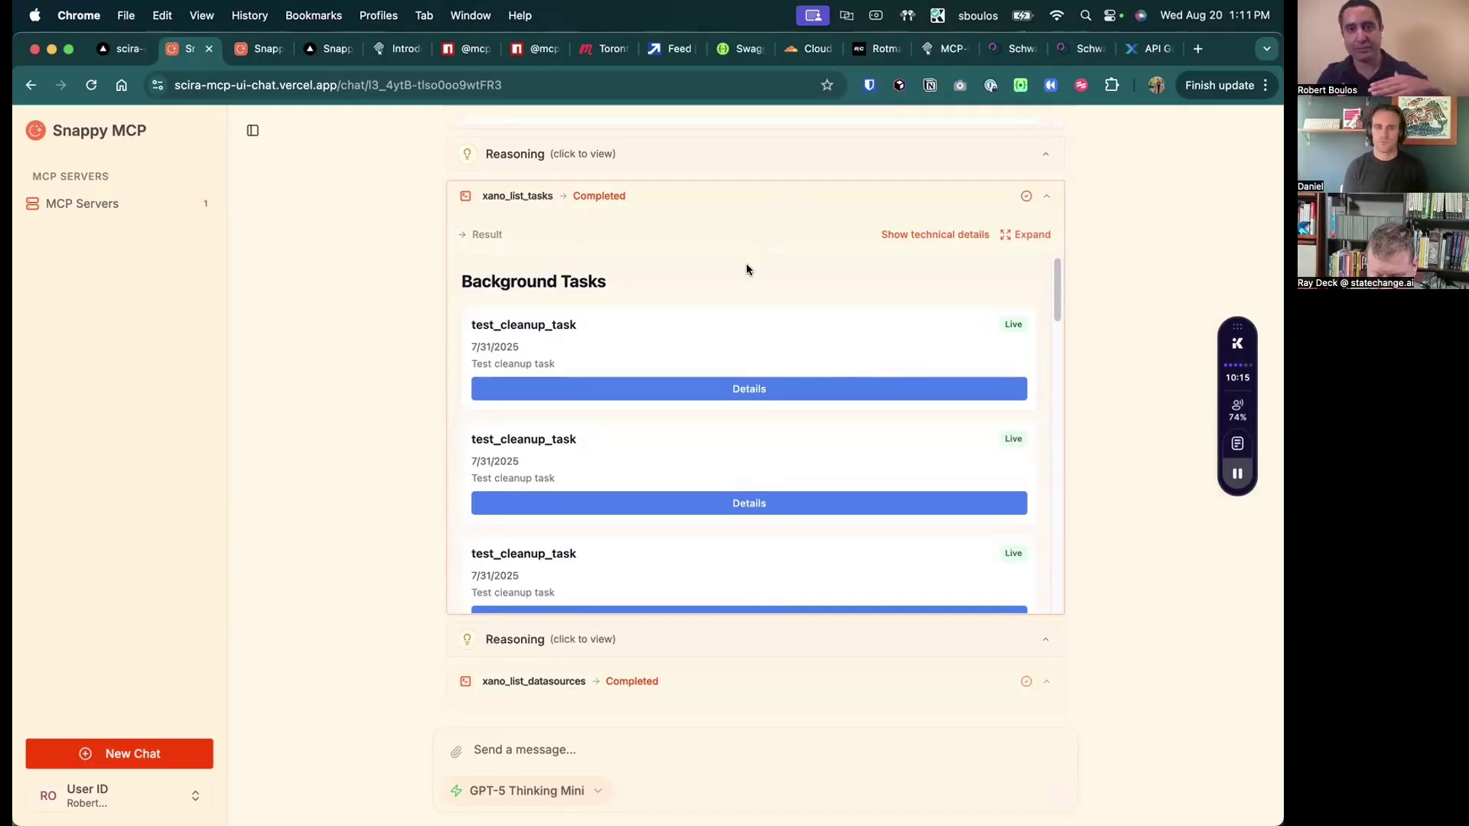
scroll(764, 404, "down", 2)
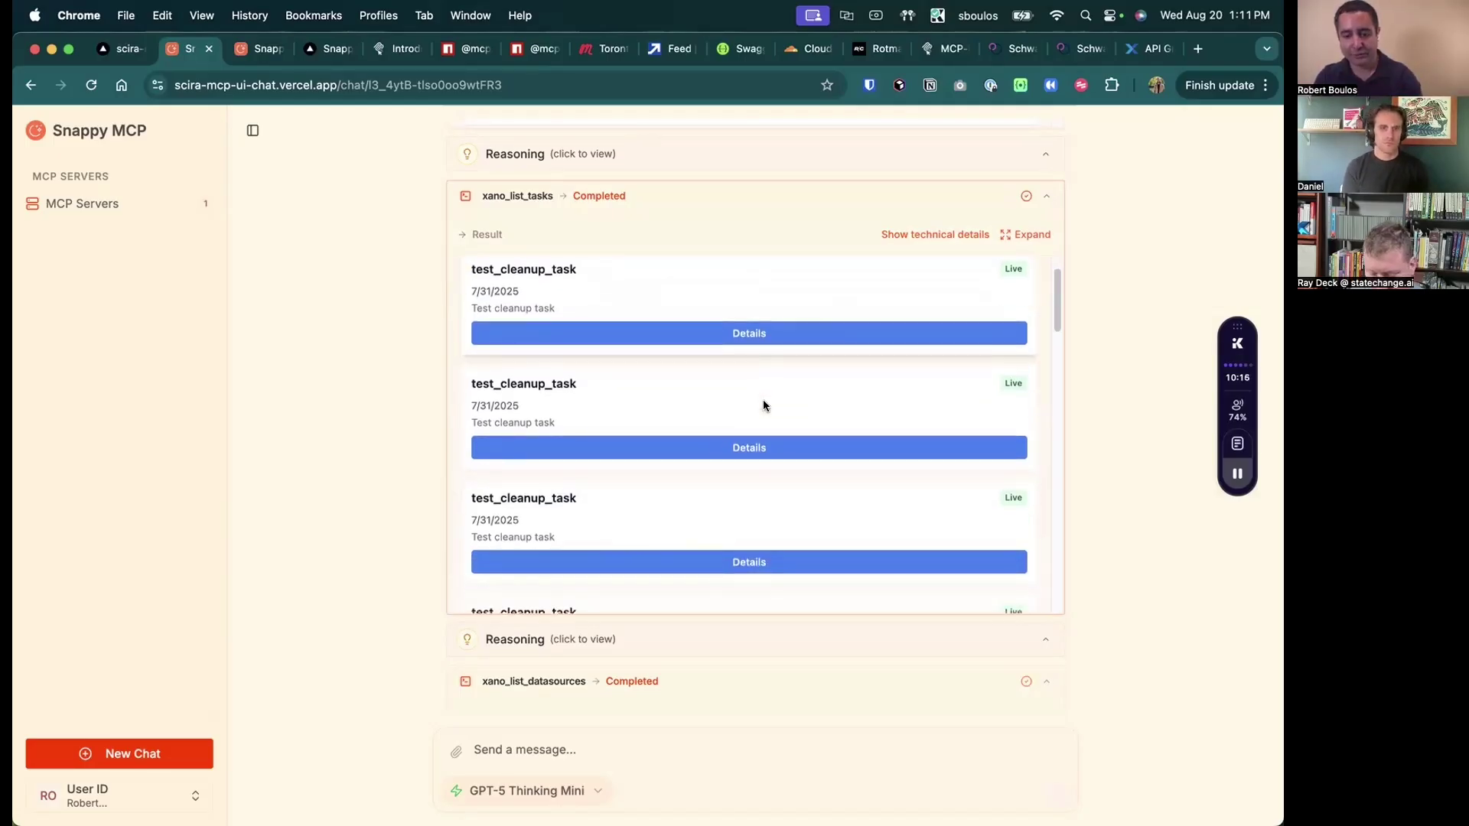
left_click(1034, 235)
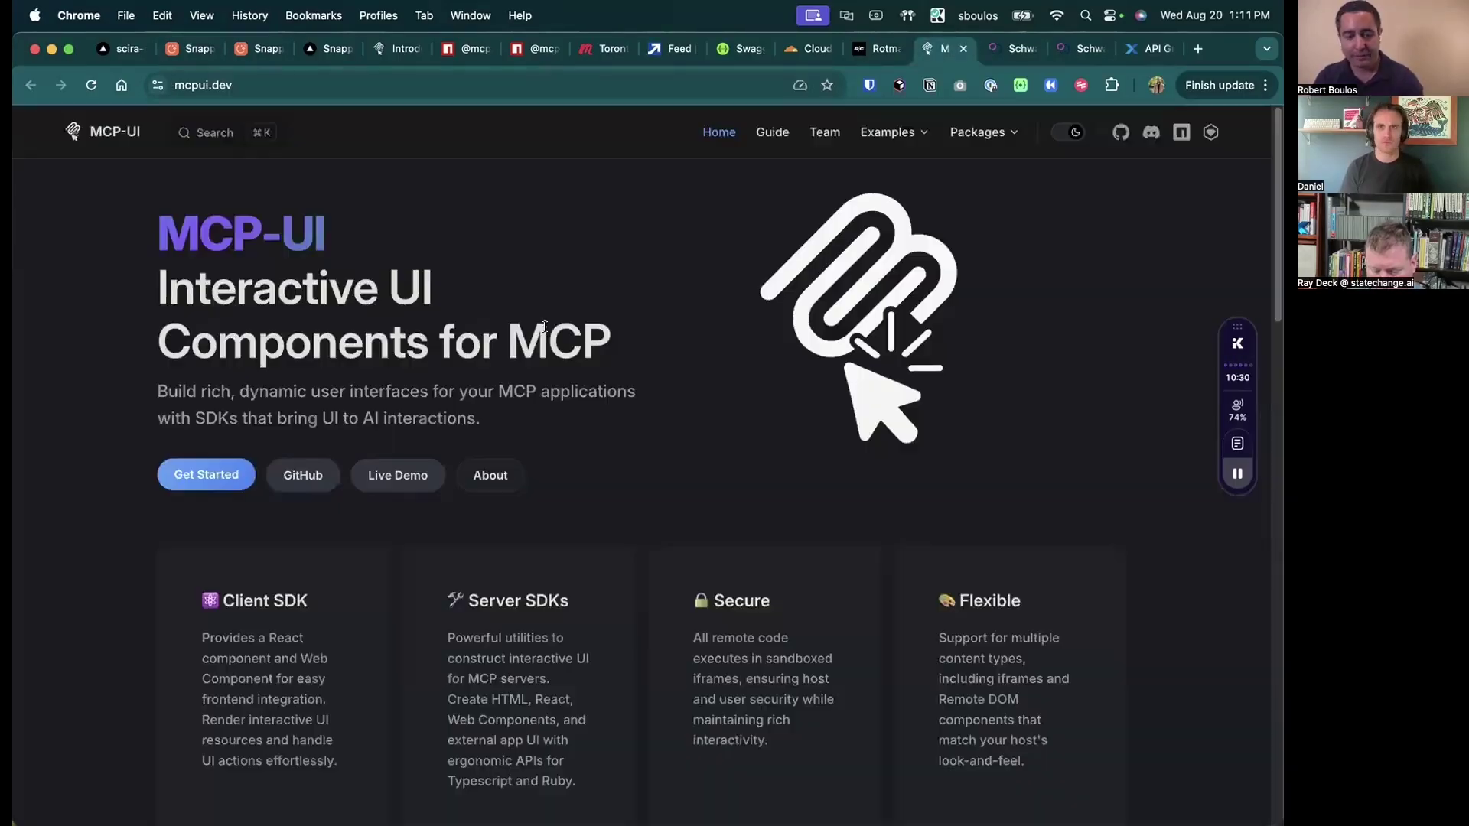
Step: Look at the MCP-UI home page at mcpui.dev and return to the Snappy MCP chat
left_click(940, 48)
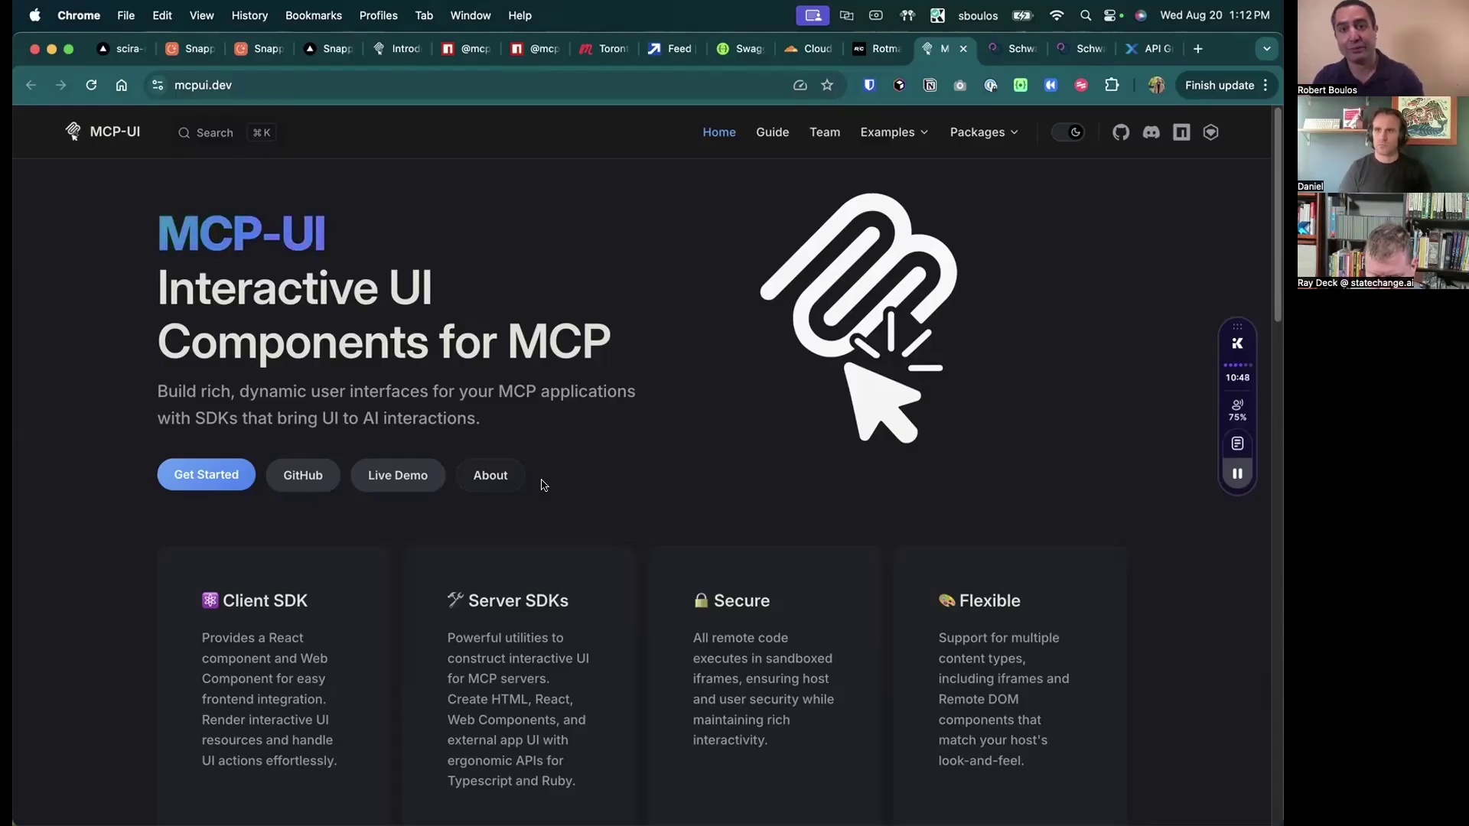
left_click(187, 49)
Step: Expand the xano_browse_request_history result and show the details of its first request
scroll(296, 488, "down", 10)
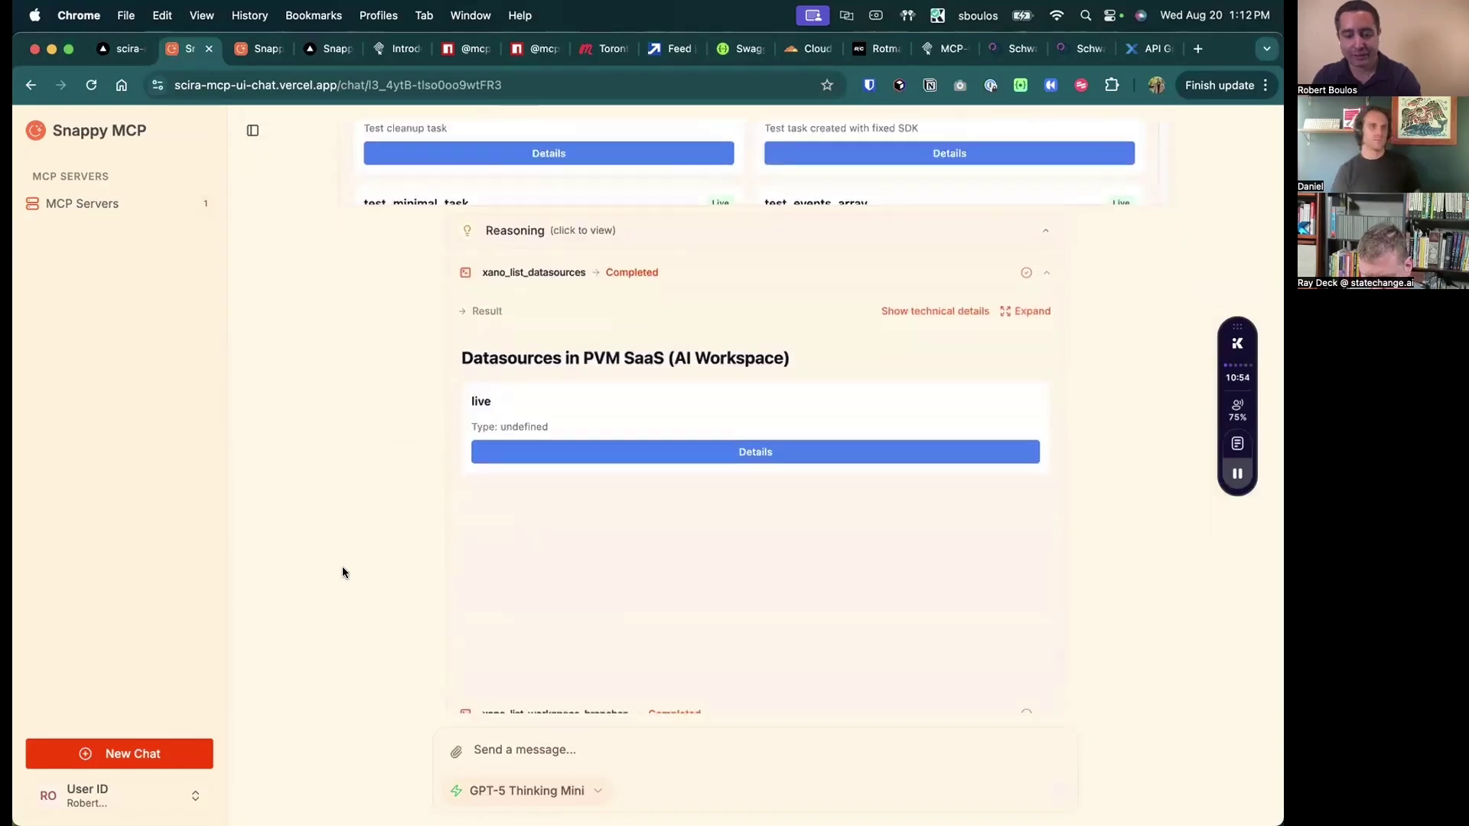
left_click(1031, 188)
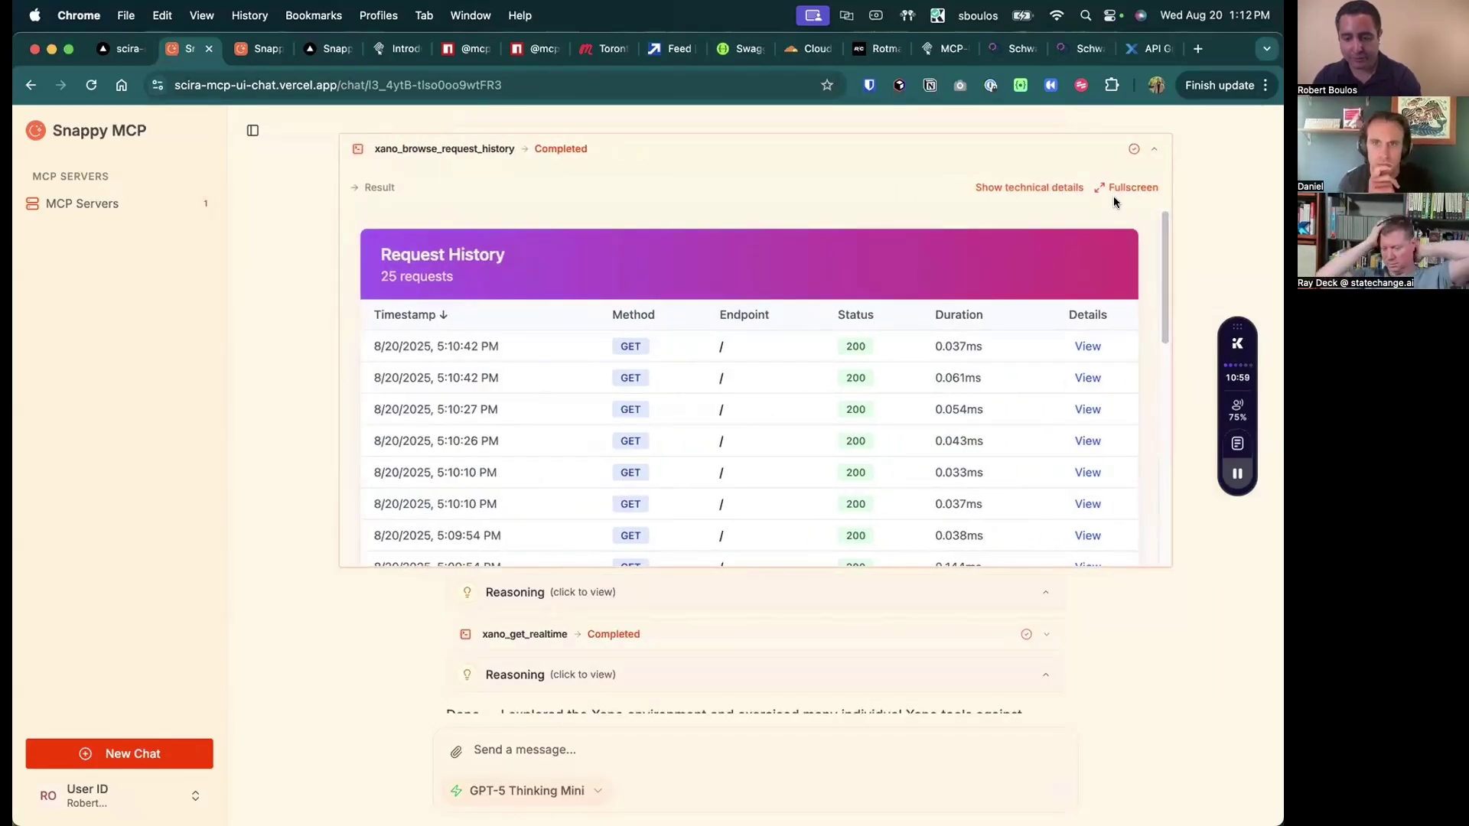
left_click(1087, 348)
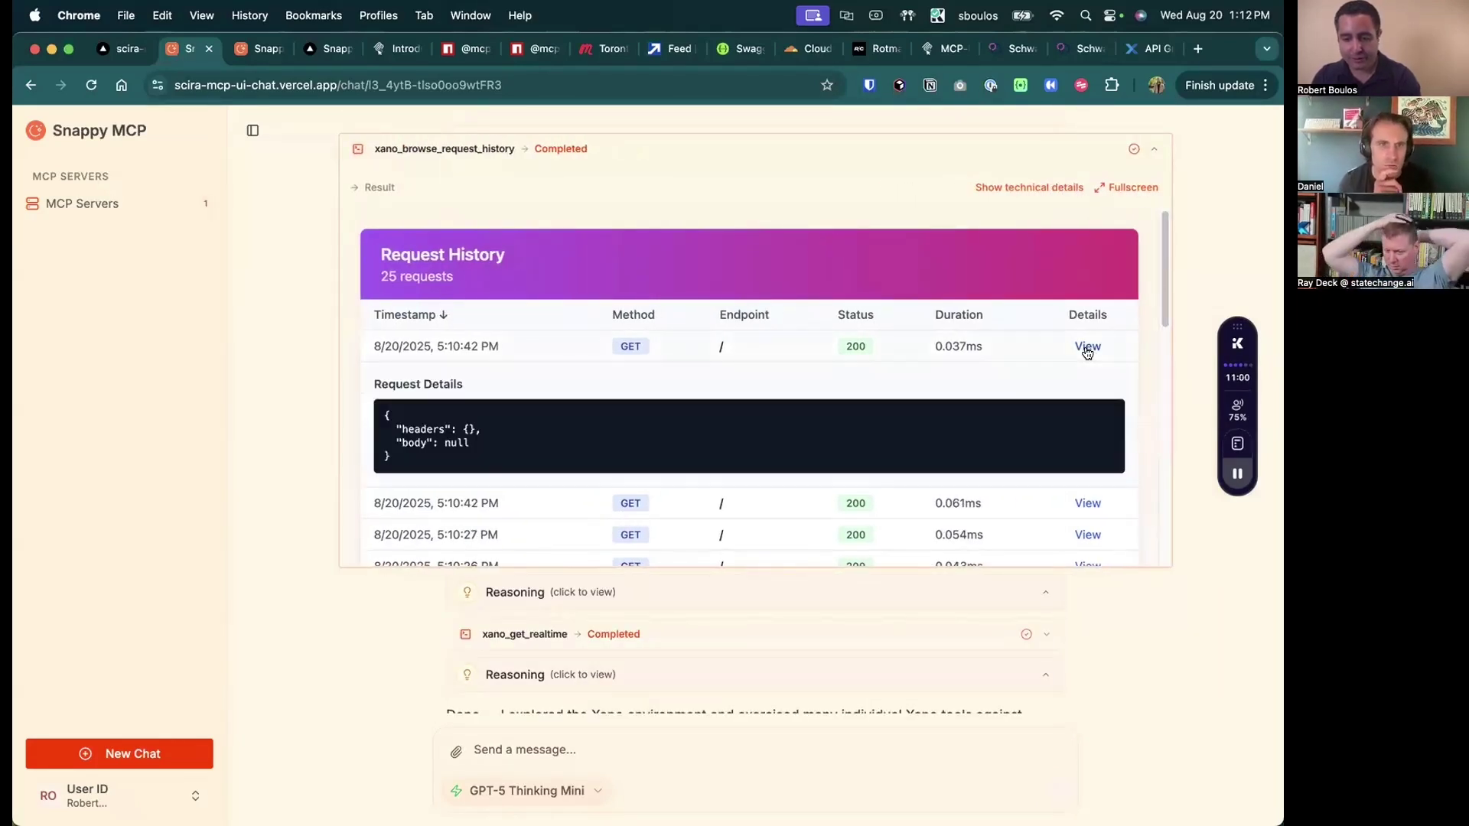
Step: View the request history in full screen, show the details of its first three requests, and return to the chat
left_click(1135, 185)
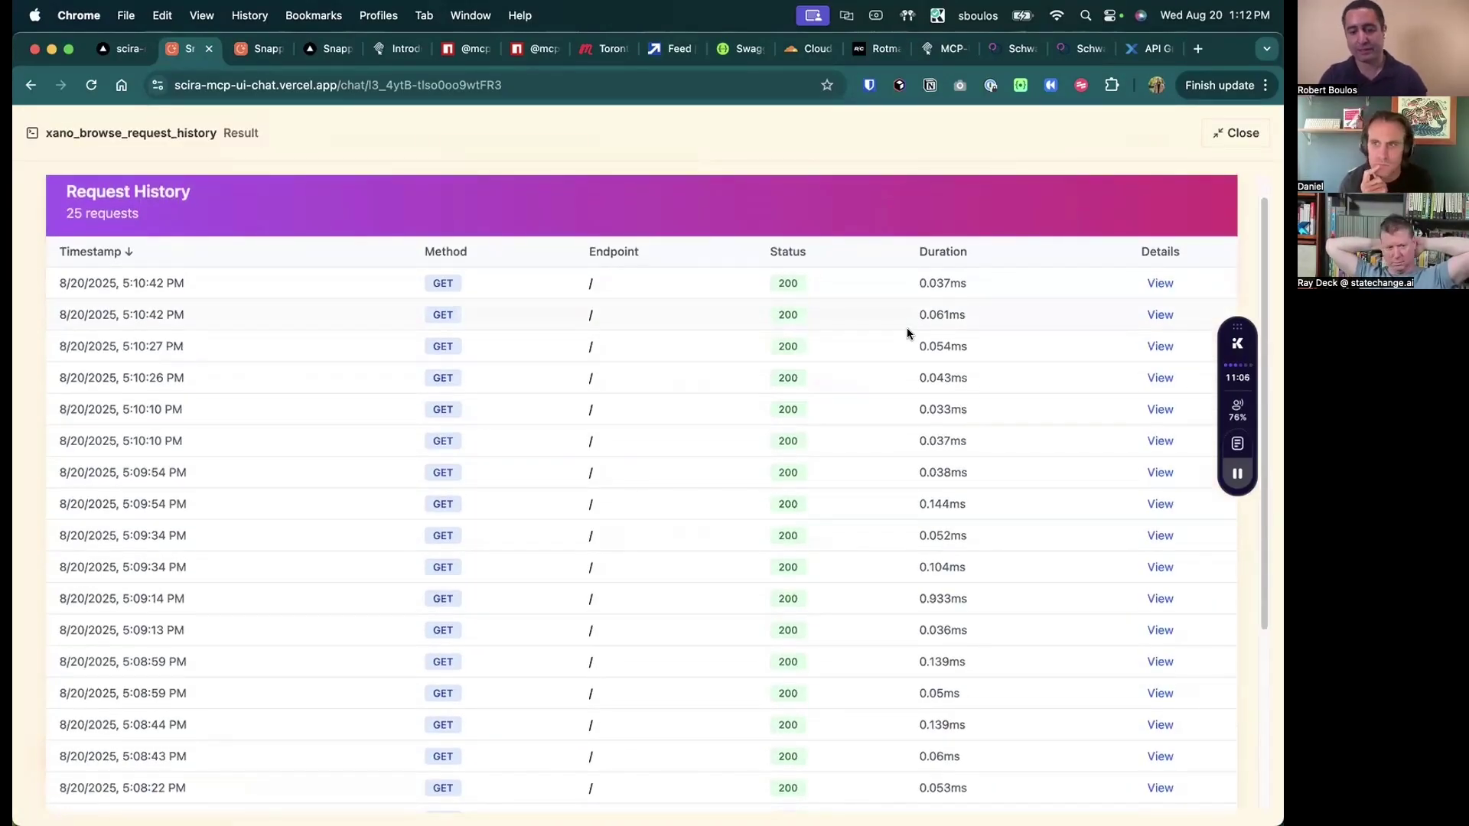
left_click(1159, 346)
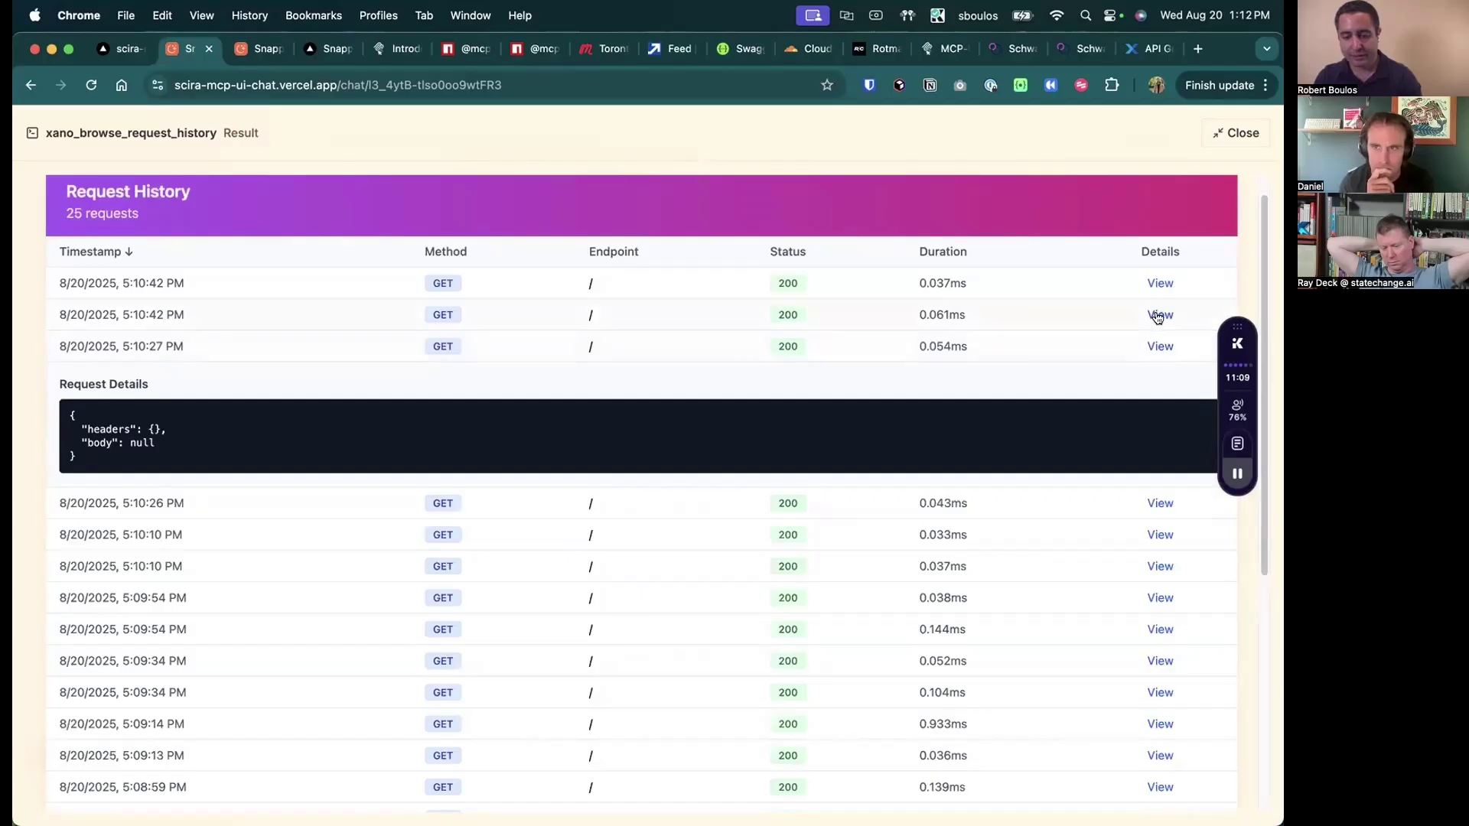
left_click(1158, 314)
left_click(1156, 283)
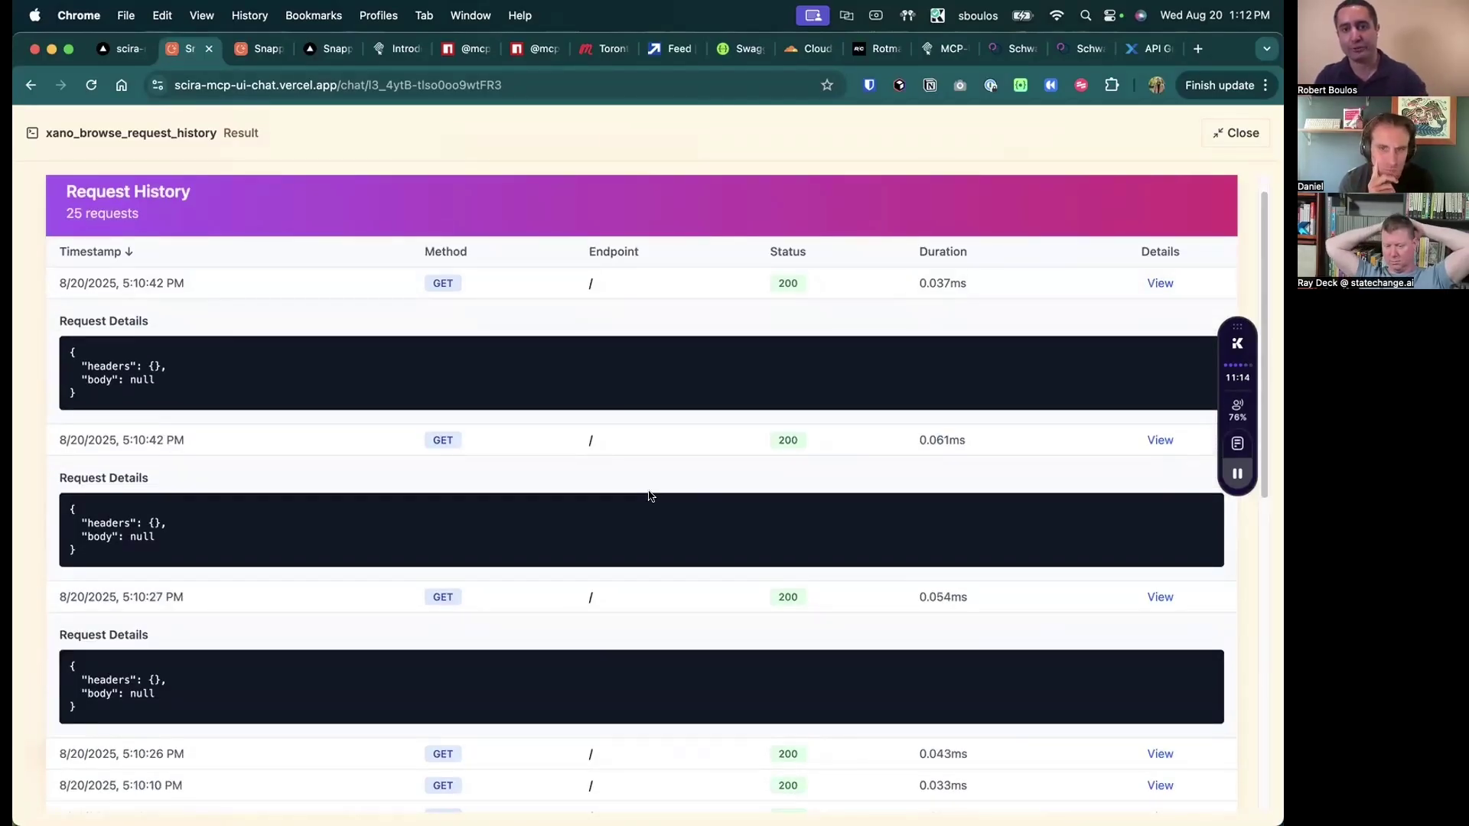
key("Escape")
Step: Skim the model's written summary of the tool runs and go back up to the request history result
scroll(839, 539, "down", 10)
scroll(796, 550, "down", 15)
scroll(795, 549, "up", 15)
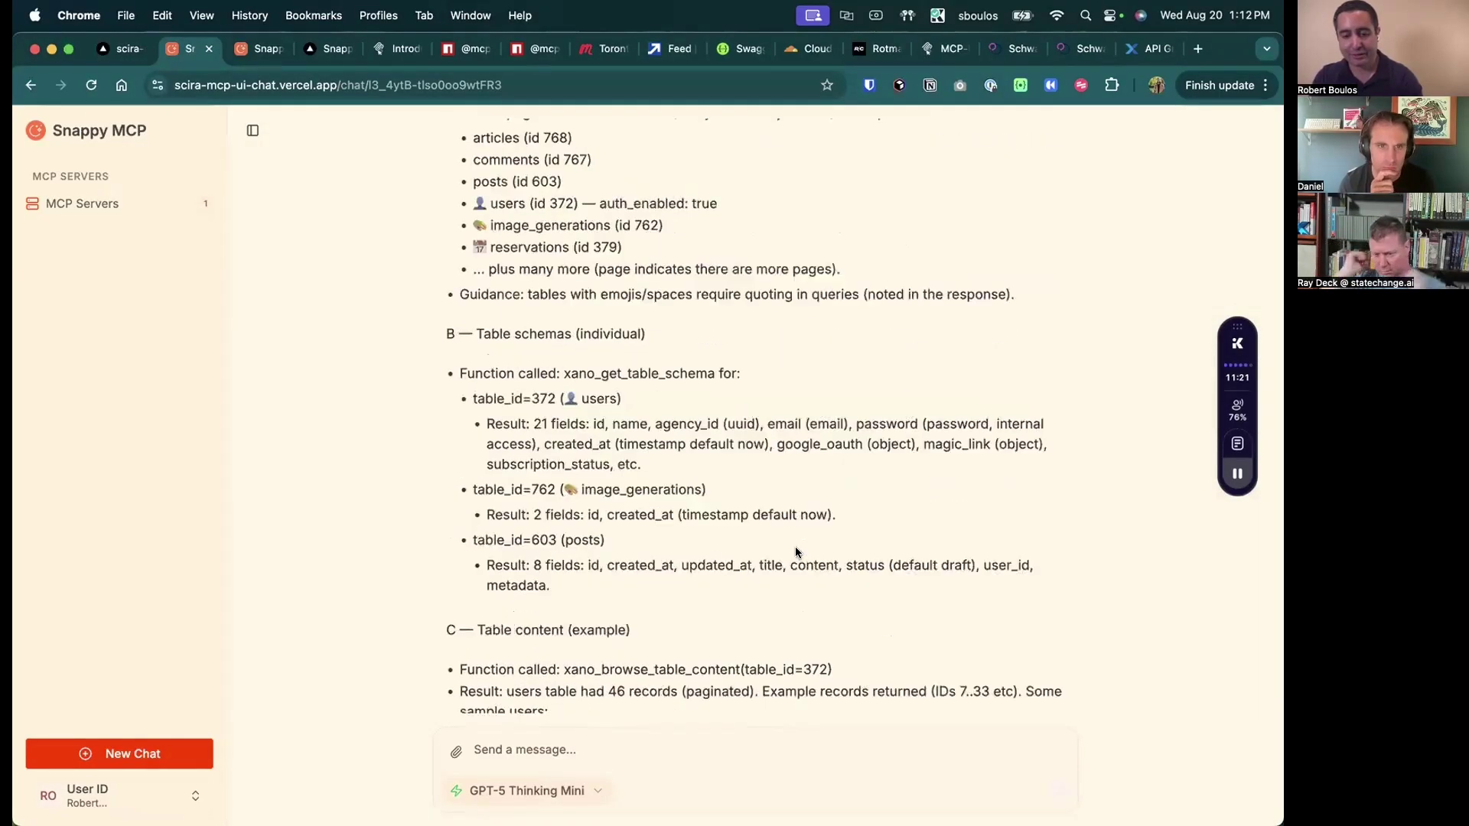
scroll(796, 546, "up", 10)
scroll(999, 425, "down", 5)
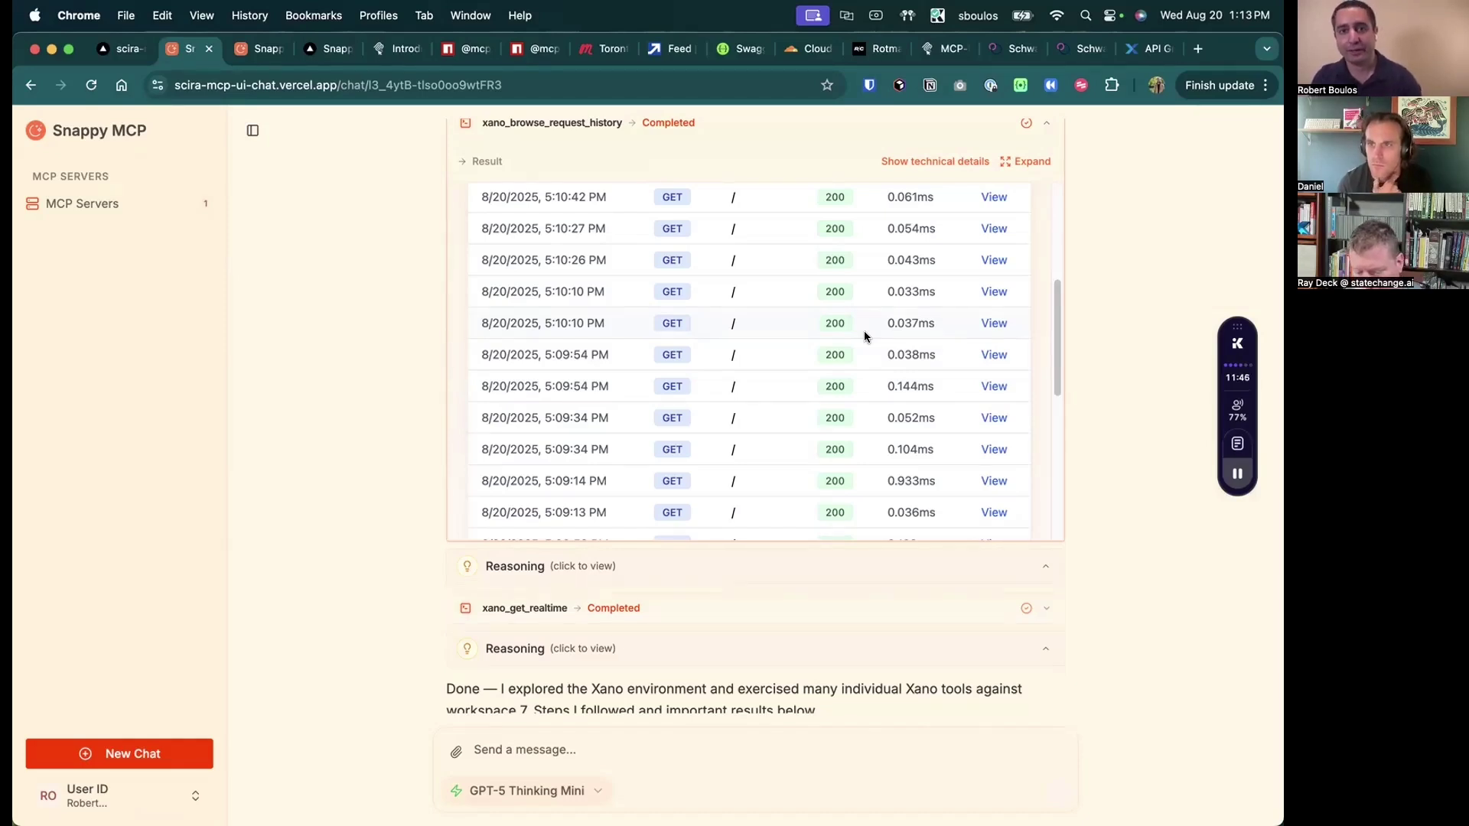
Step: Go back to the expanded background tasks result and look over its task cards
scroll(865, 330, "down", 3)
scroll(845, 583, "up", 1)
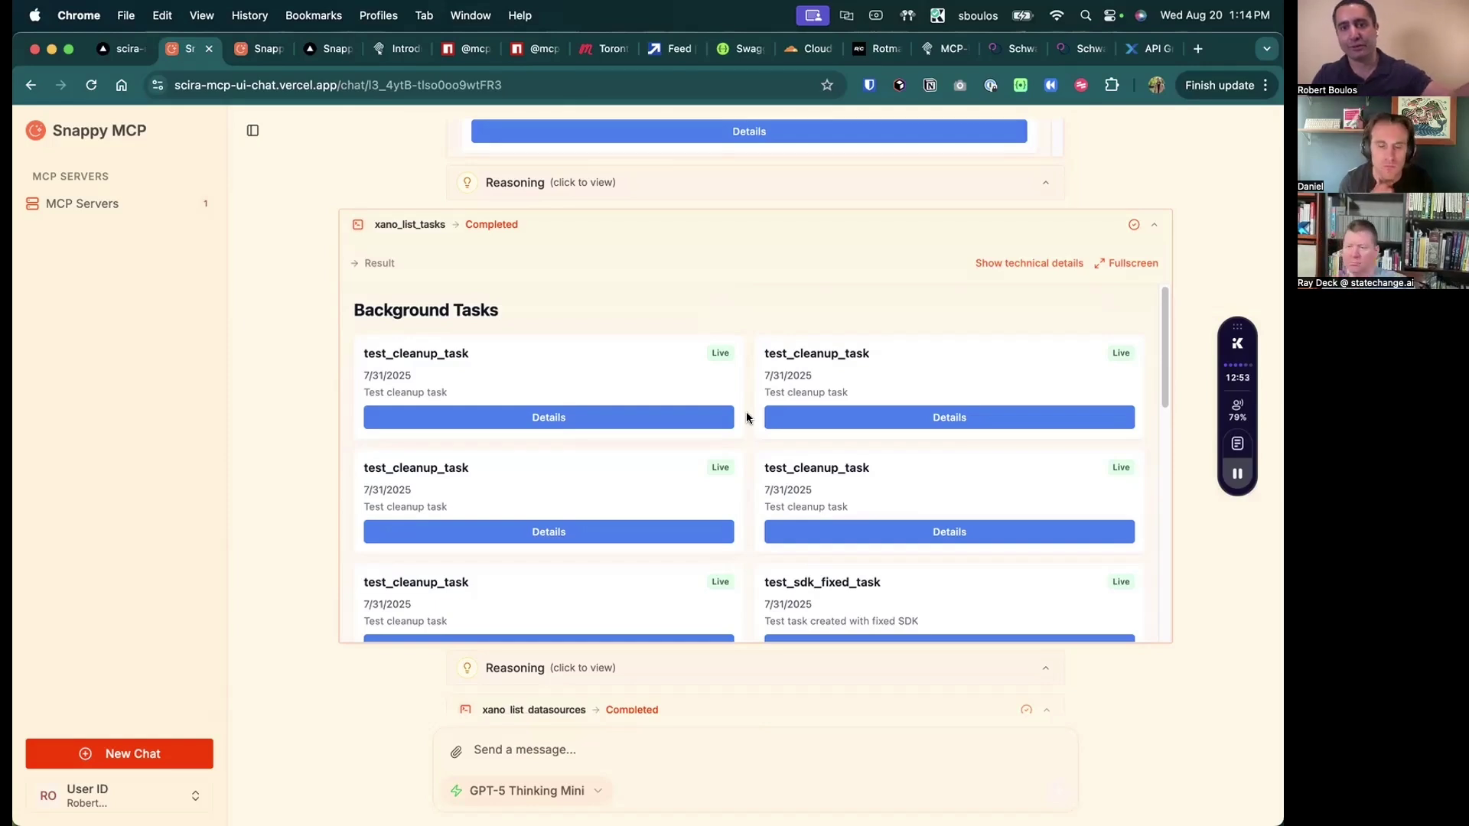
scroll(746, 416, "down", 1)
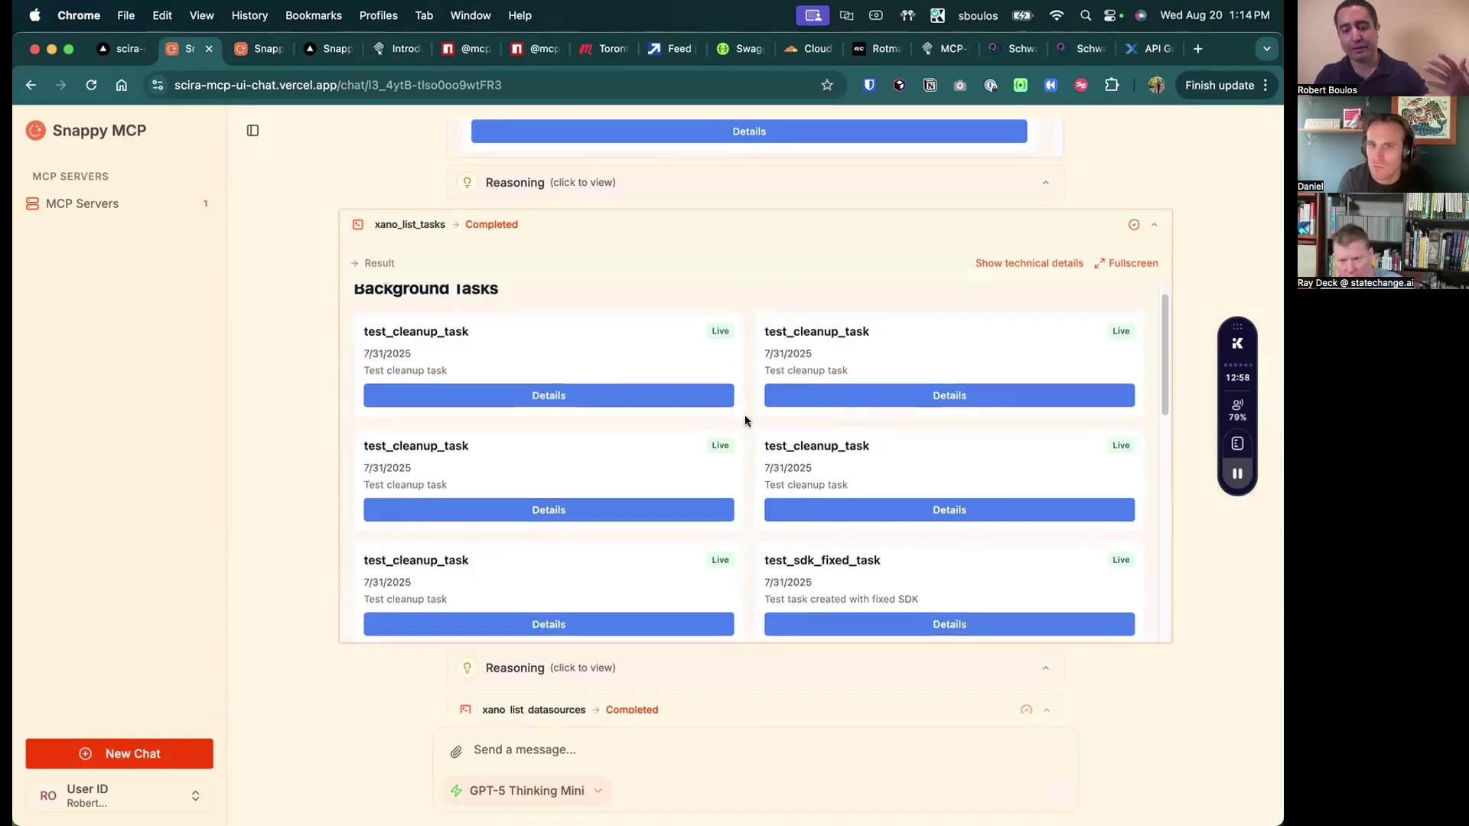
scroll(746, 417, "up", 1)
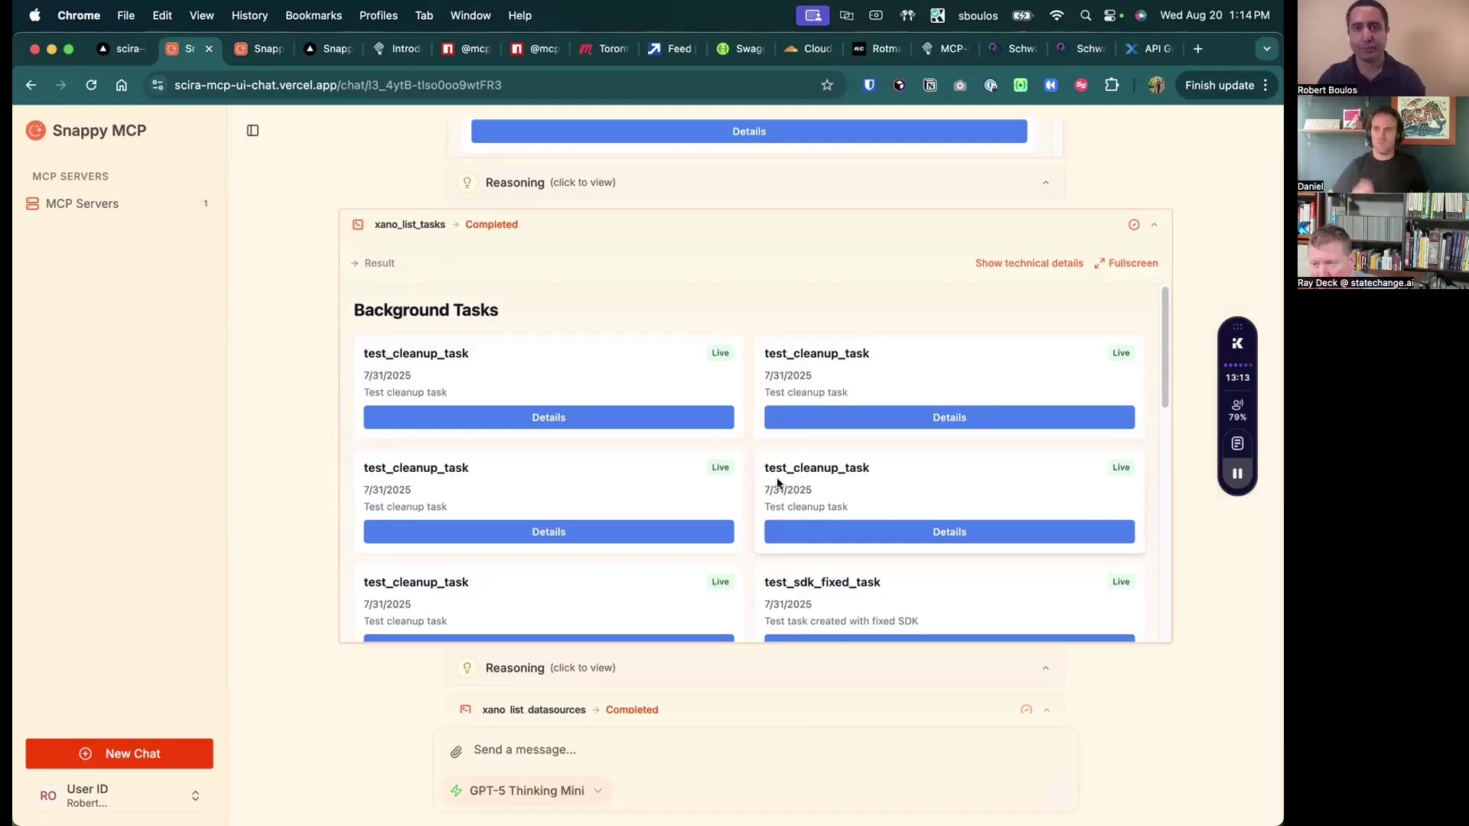
scroll(753, 459, "down", 2)
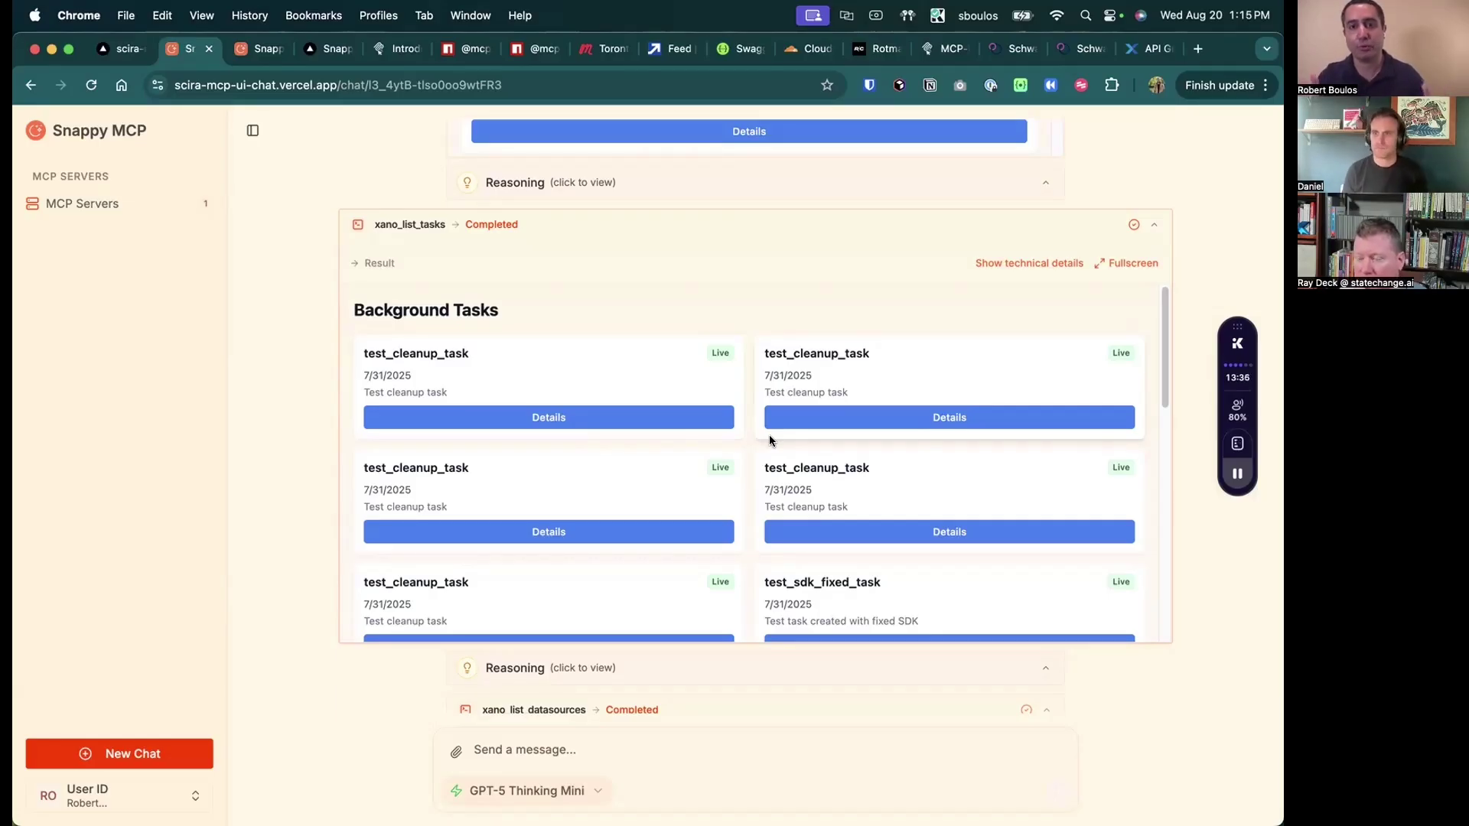
Step: Look past the datasources and files results to the request history and review its first request's details
scroll(769, 435, "down", 15)
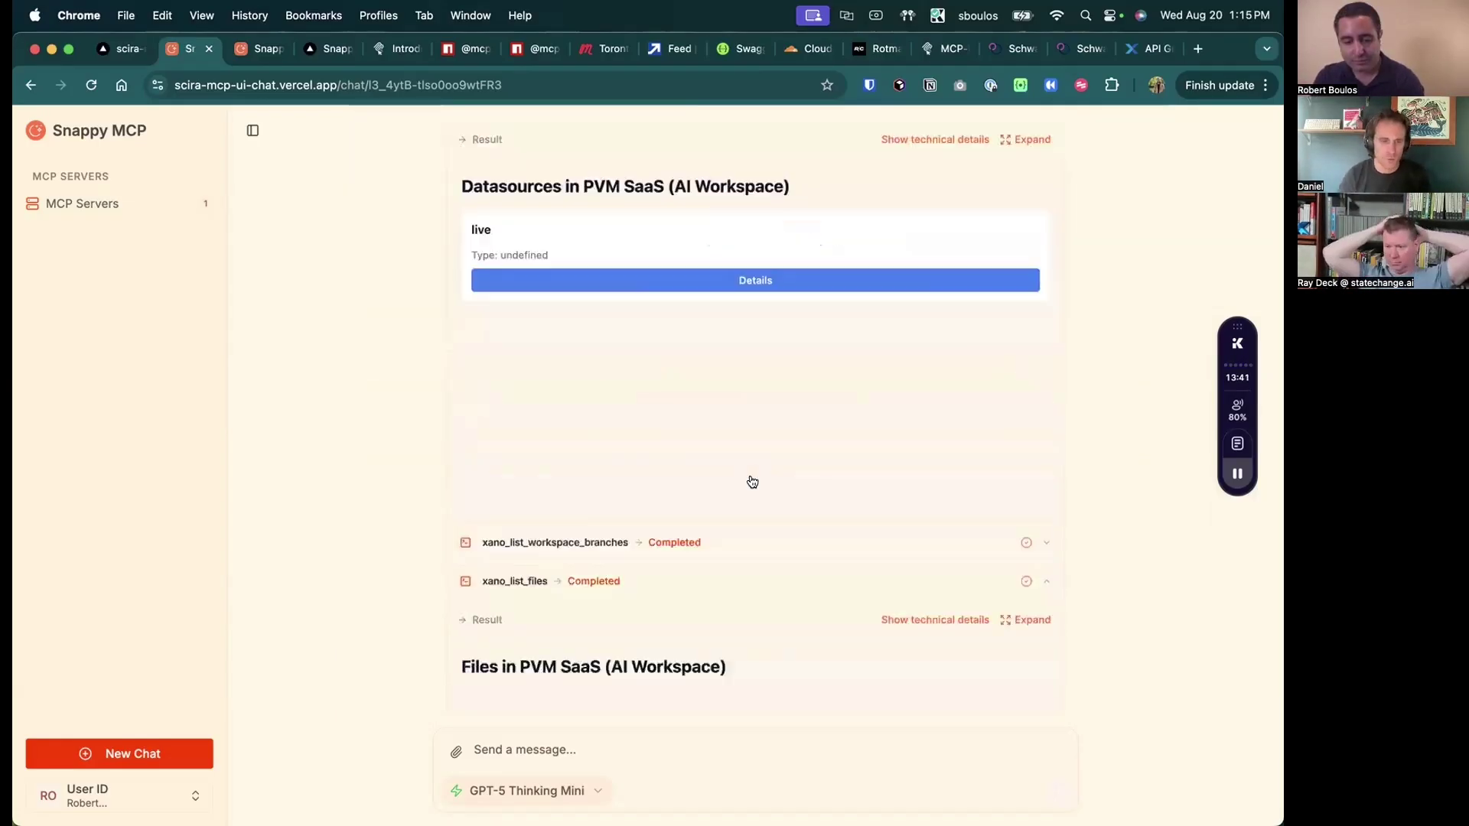
scroll(749, 505, "down", 12)
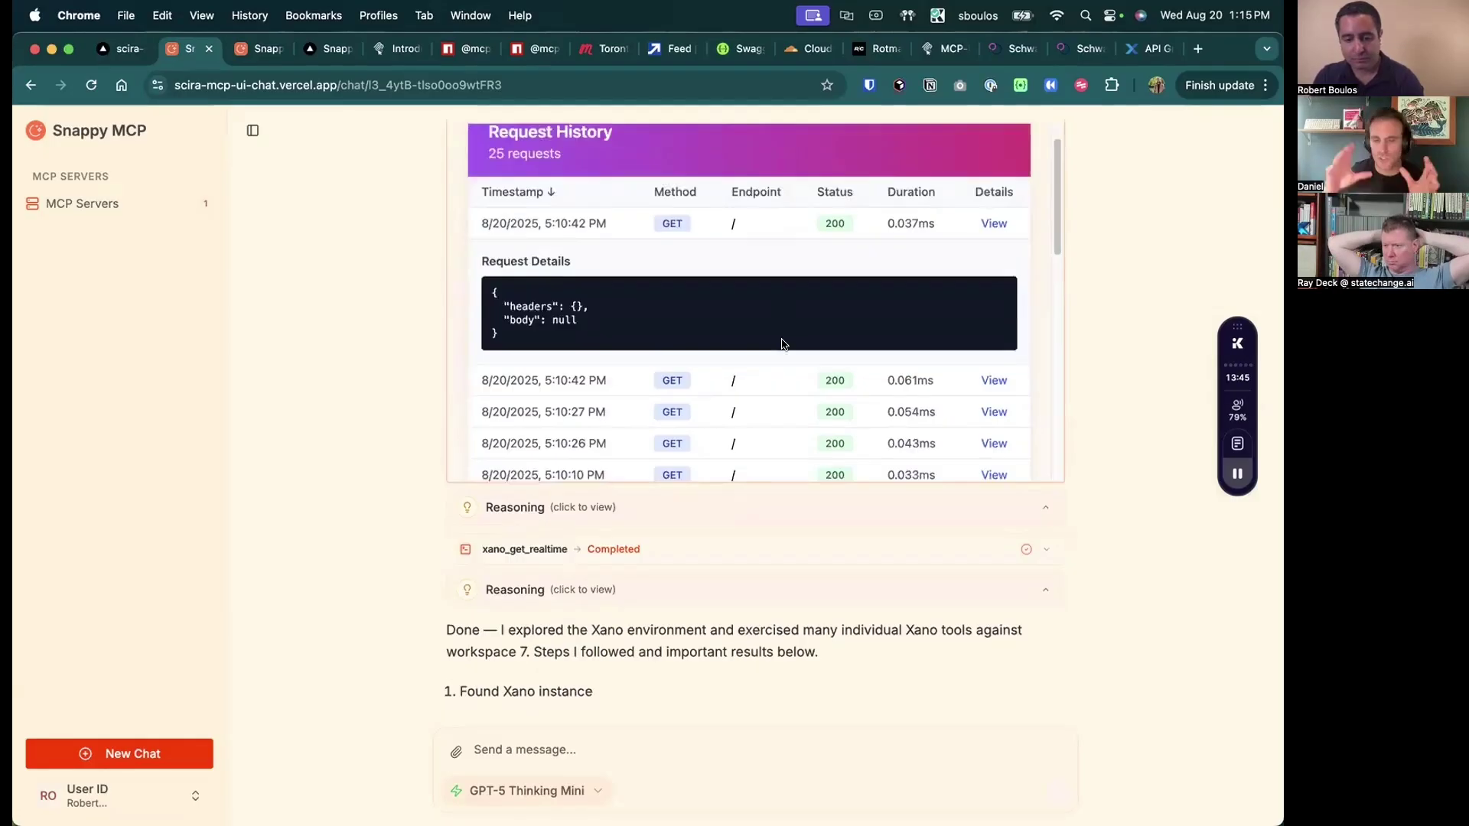
scroll(757, 368, "up", 3)
scroll(749, 390, "up", 3)
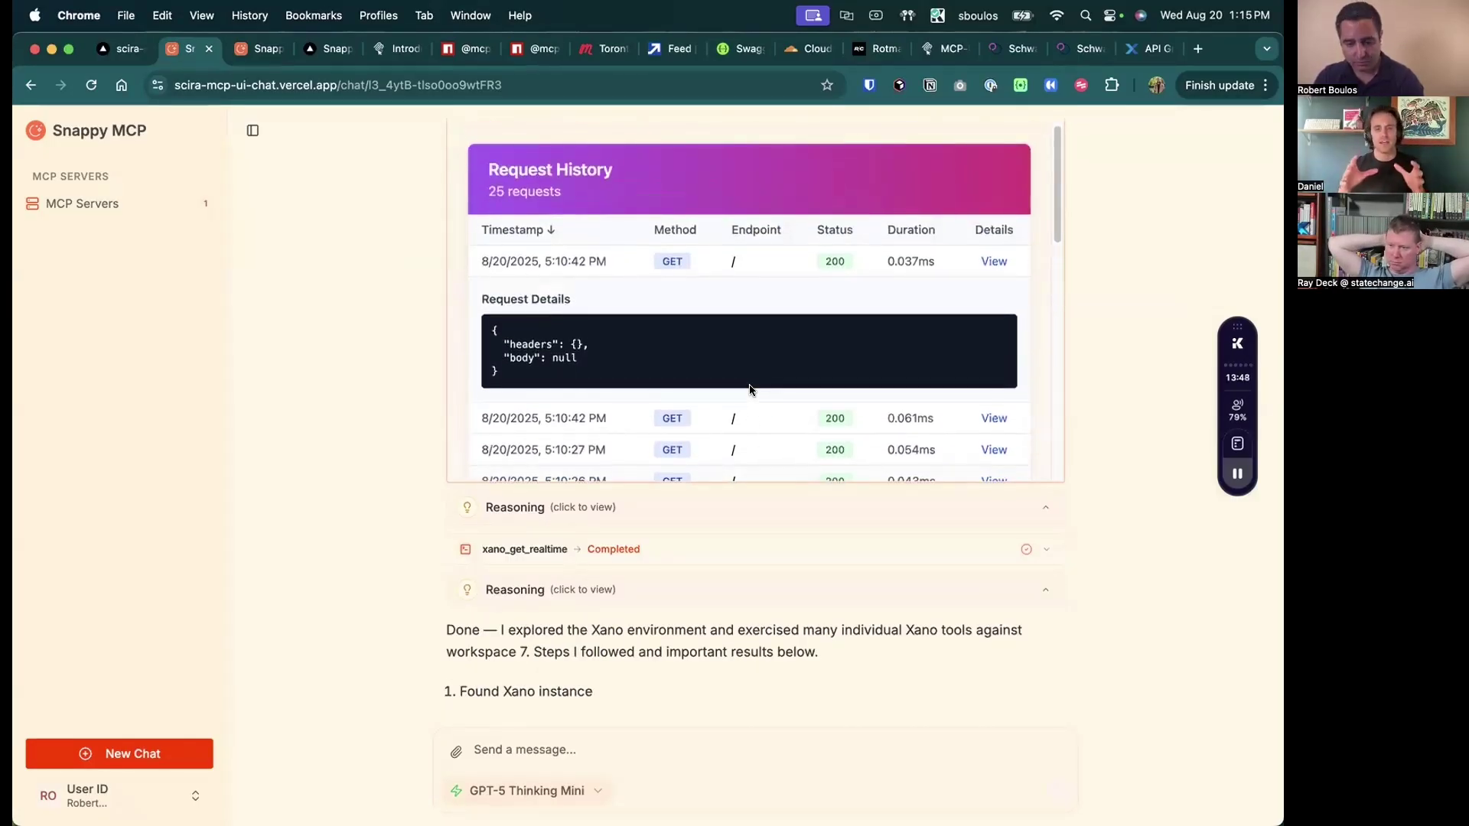
scroll(801, 501, "up", 4)
scroll(938, 425, "down", 4)
scroll(938, 424, "up", 4)
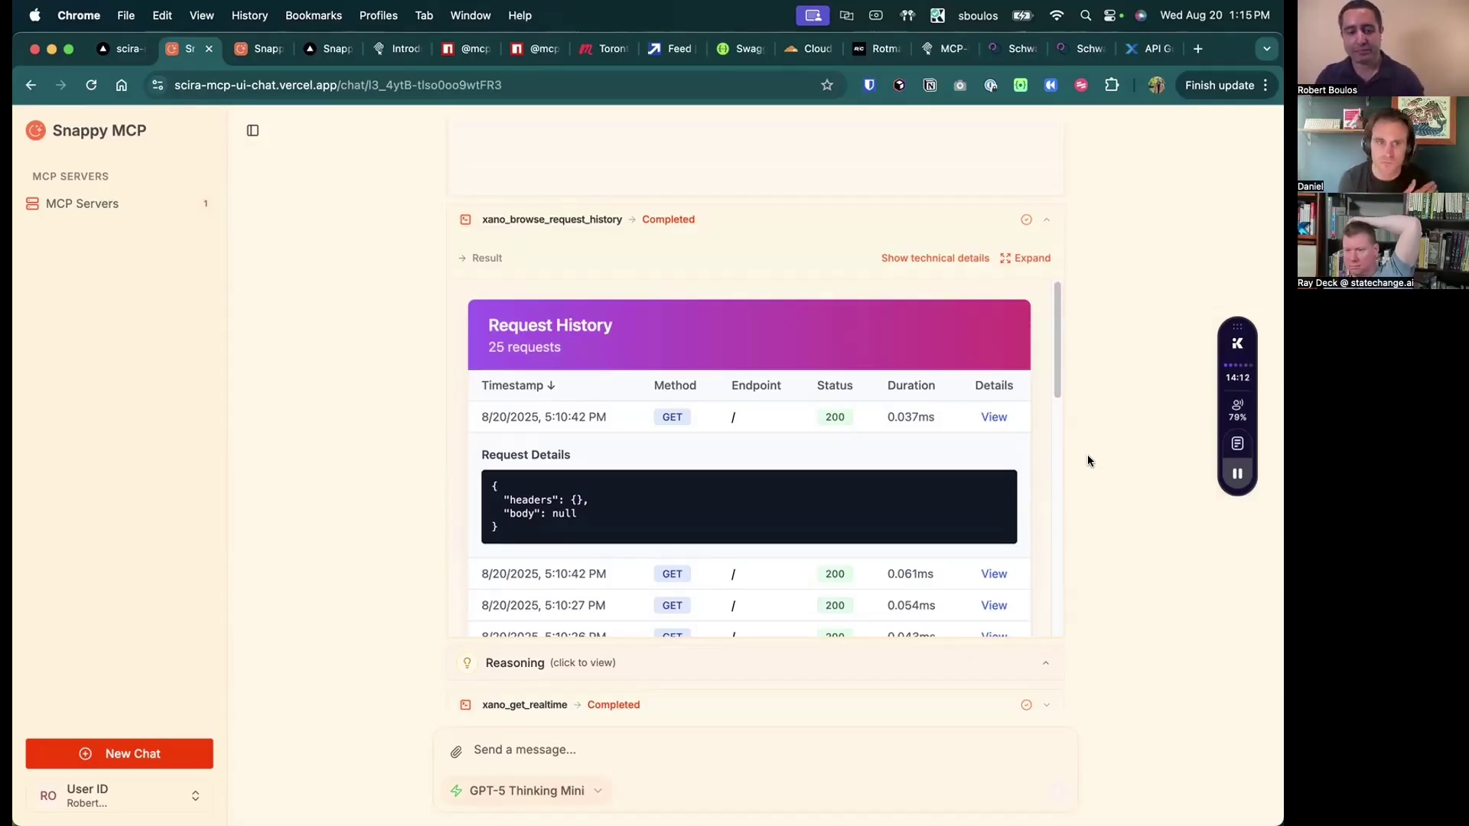
Step: Review the configured MCP servers, pointing out the Shopify entry, and close the server configuration
left_click(108, 207)
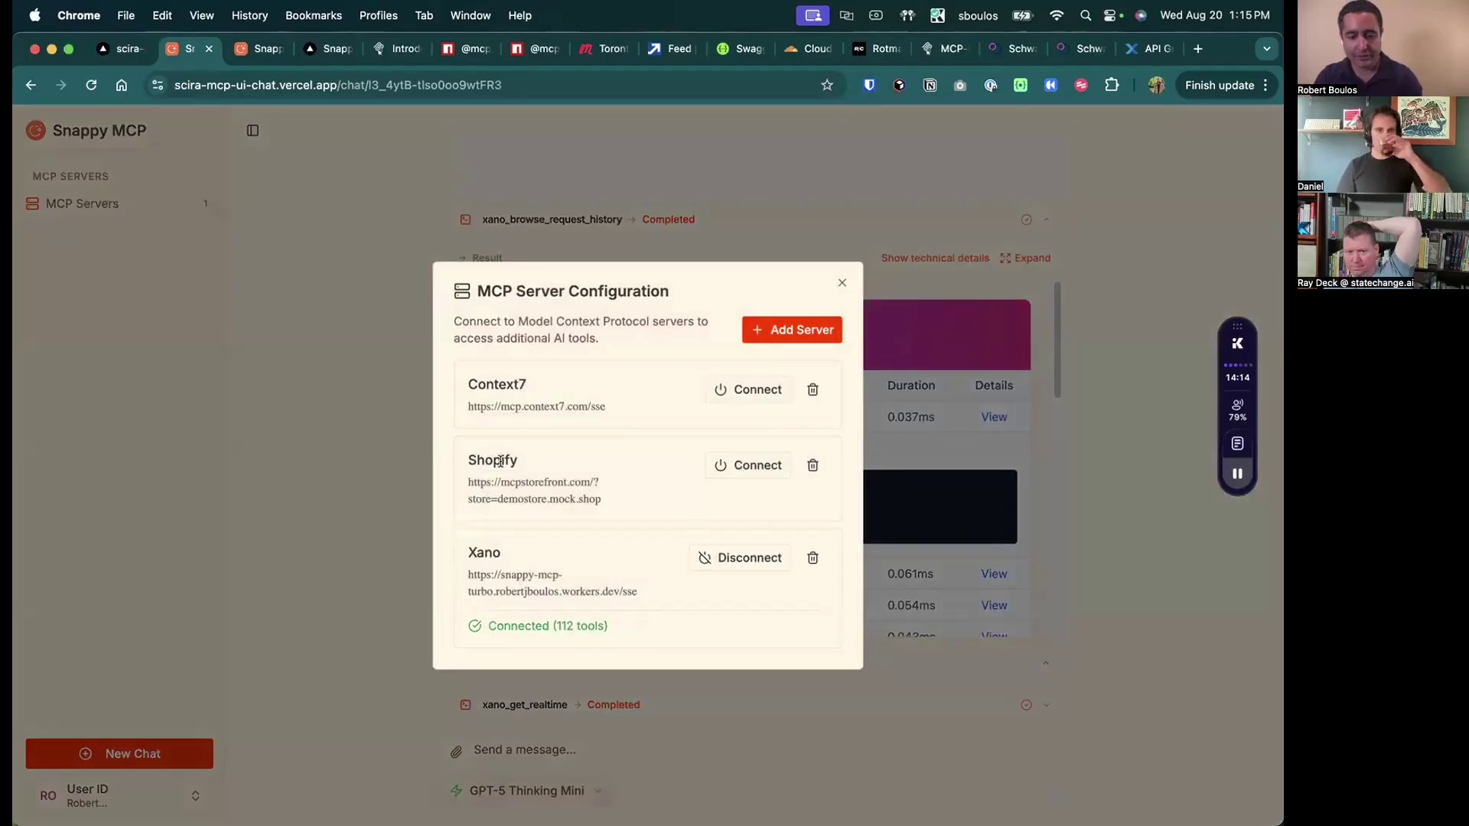
left_click_drag(476, 461, 536, 465)
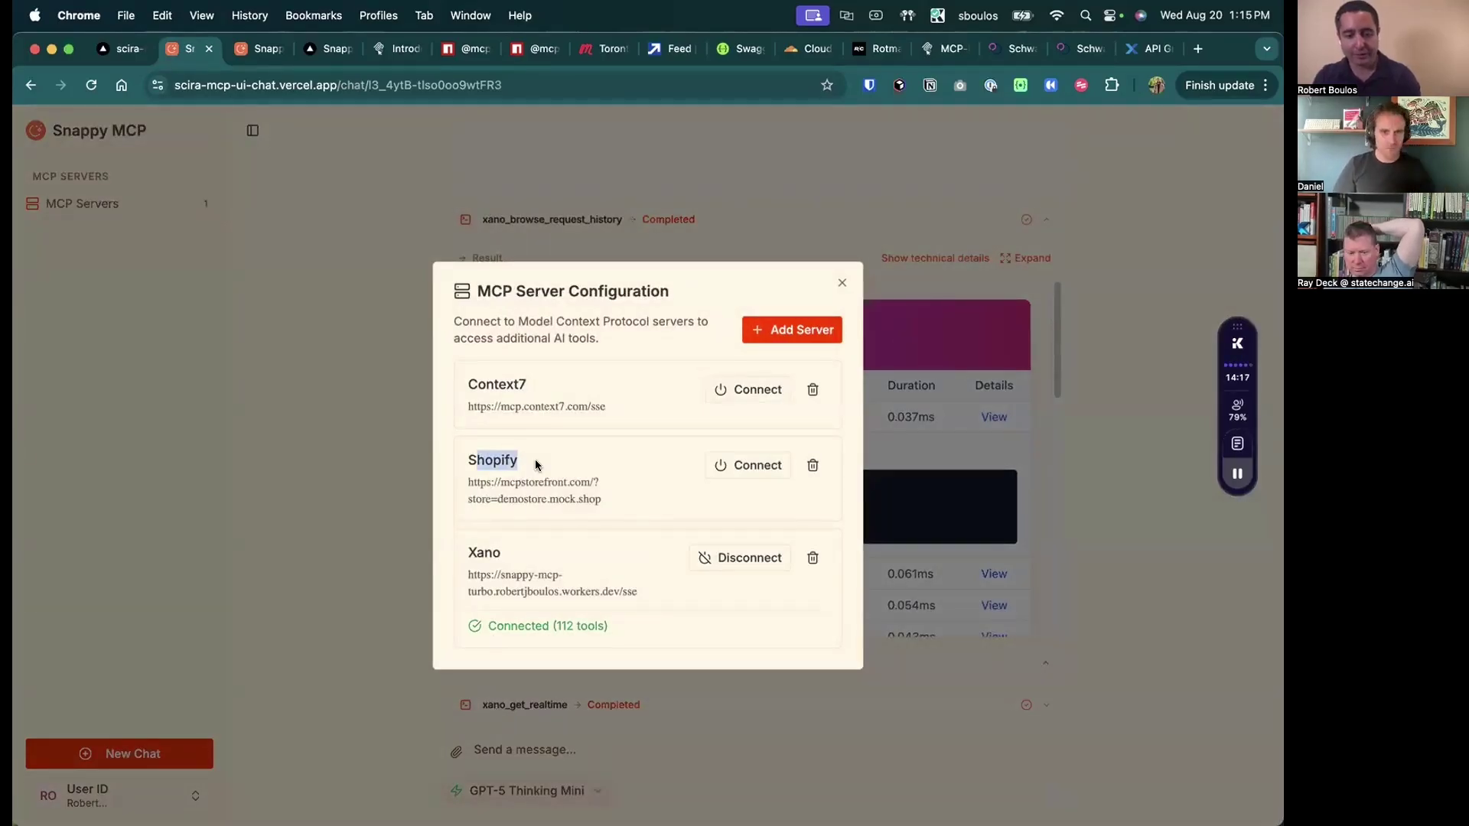
left_click(550, 475)
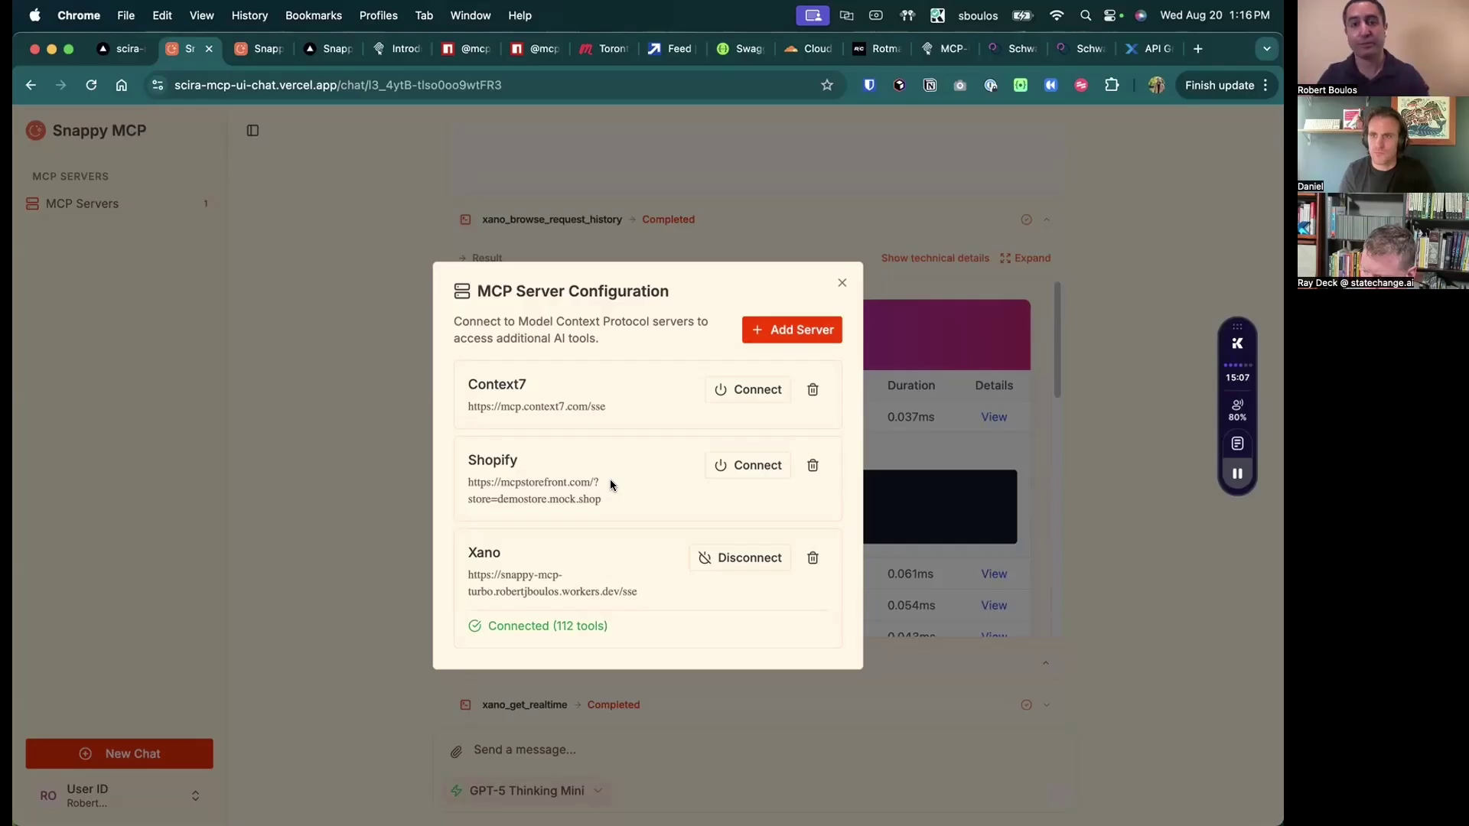
left_click(342, 469)
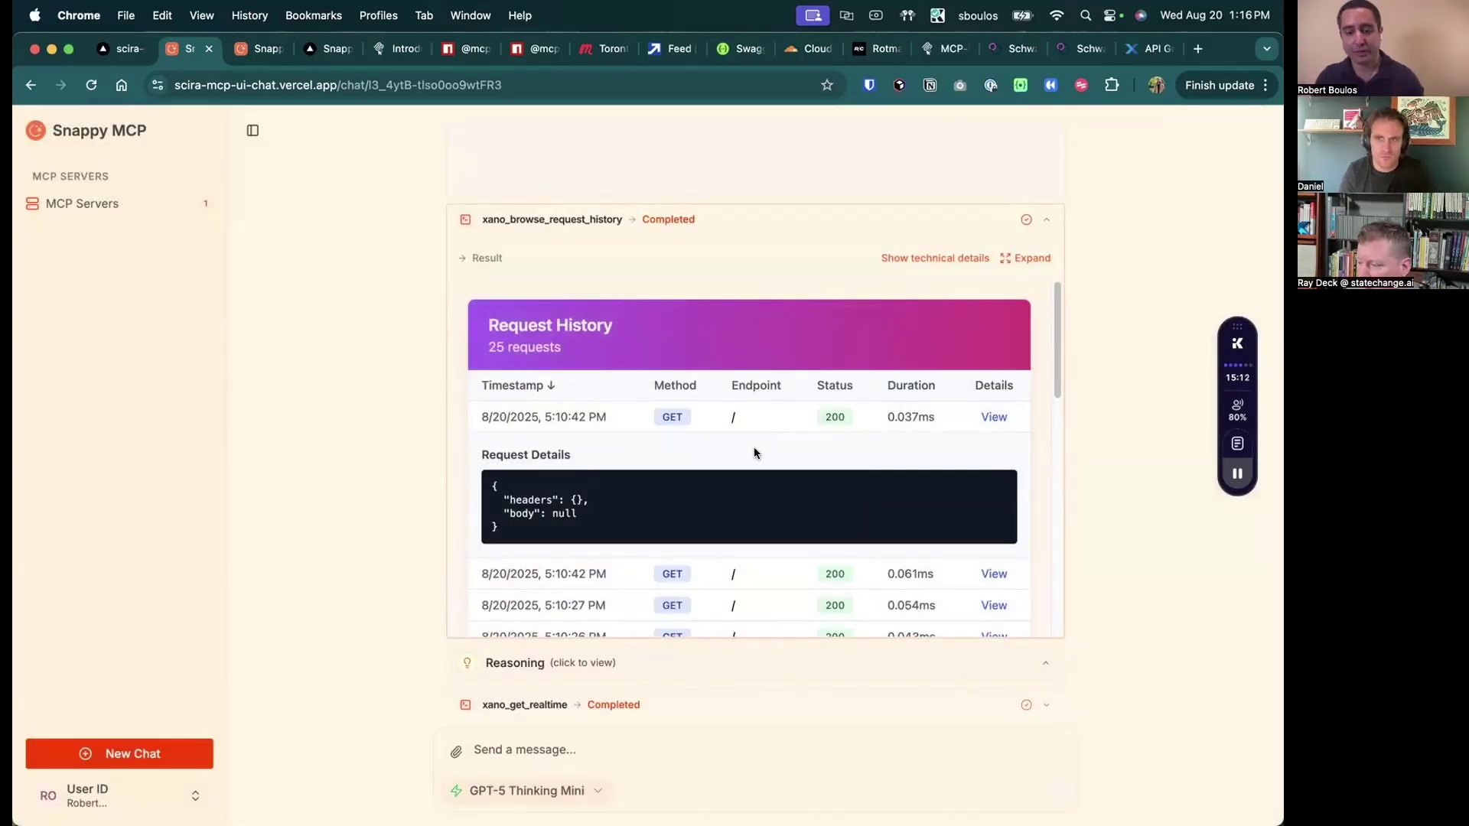
Step: Look over the request history result, expand it and view it in full screen
scroll(754, 453, "down", 2)
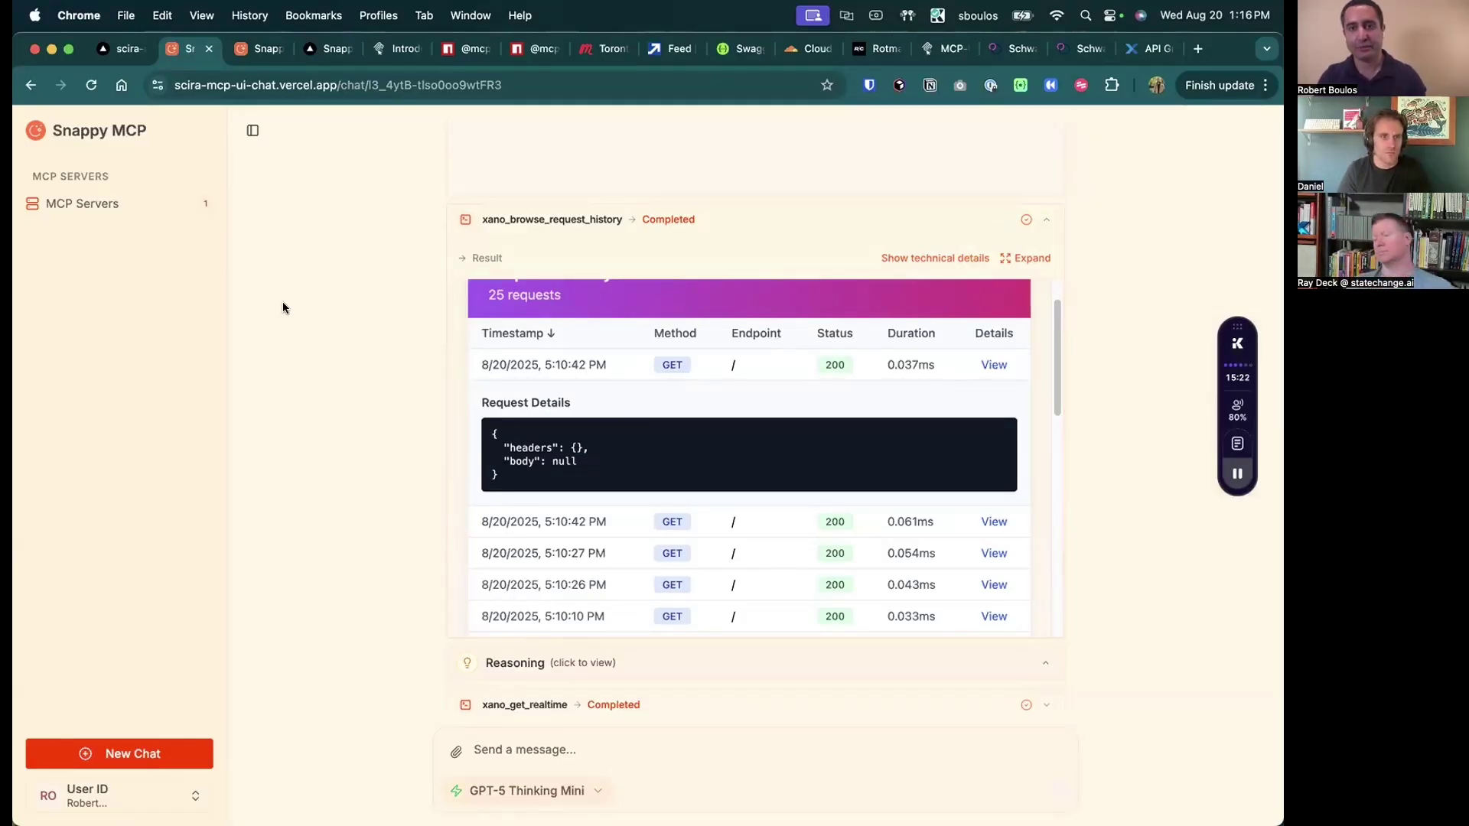
scroll(677, 436, "up", 2)
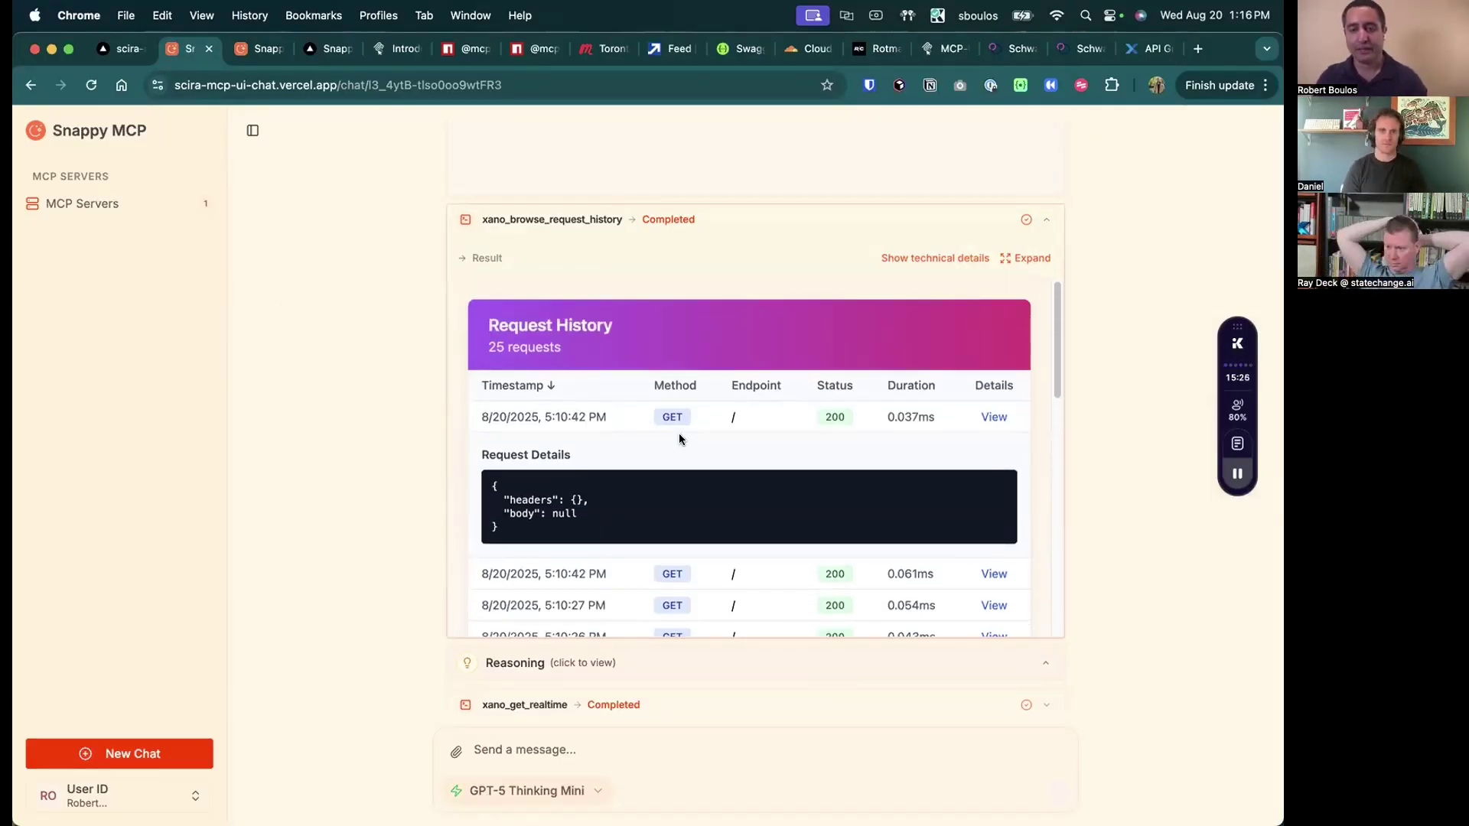
left_click(1005, 258)
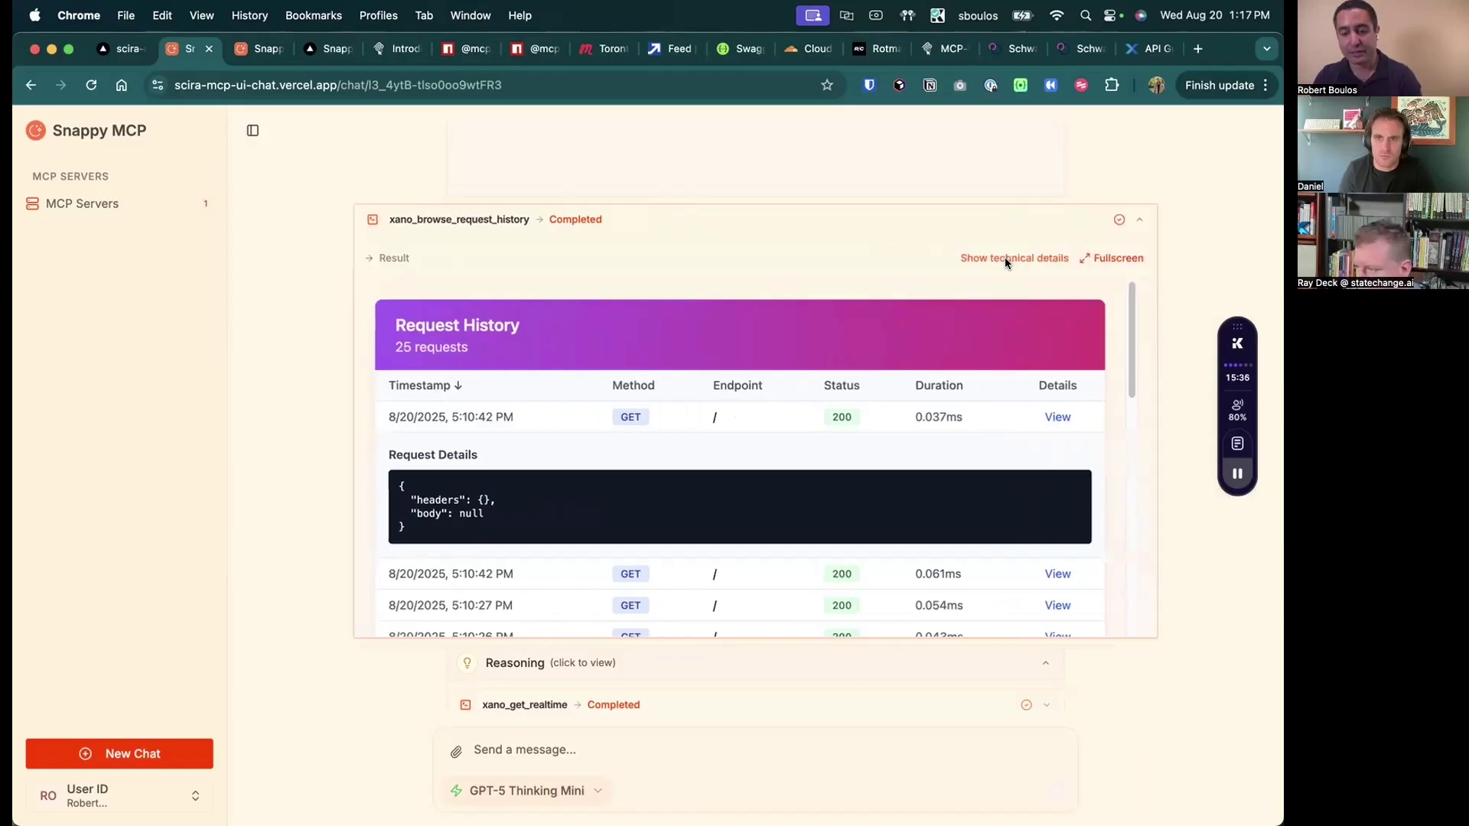
left_click(1120, 259)
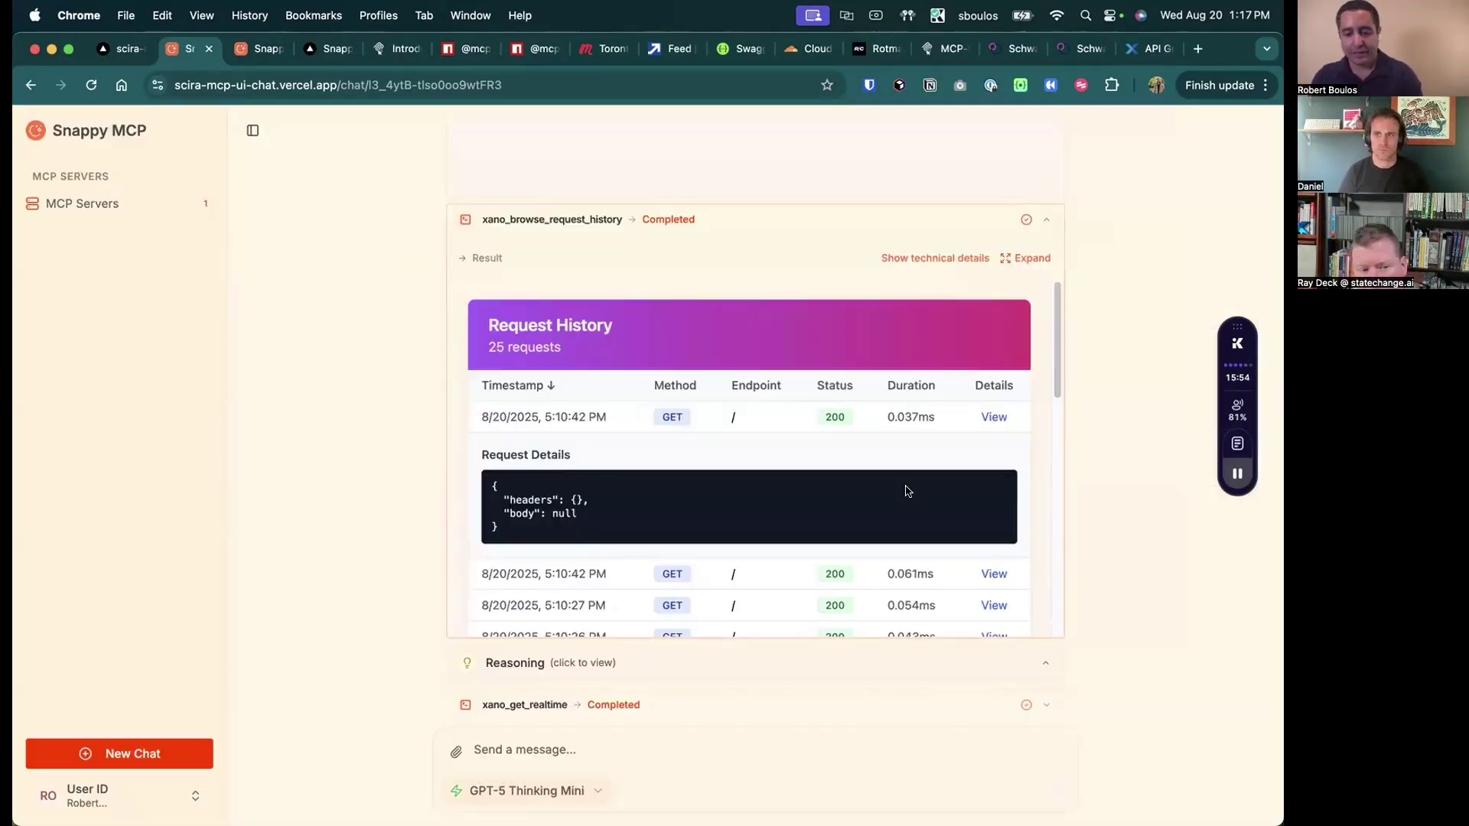
Step: Look back through the request history, files and background tasks results in the chat
scroll(1099, 393, "down", 5)
scroll(1073, 455, "down", 8)
scroll(1071, 492, "up", 20)
scroll(983, 367, "down", 2)
scroll(1039, 420, "up", 2)
scroll(987, 390, "down", 5)
scroll(987, 398, "down", 1)
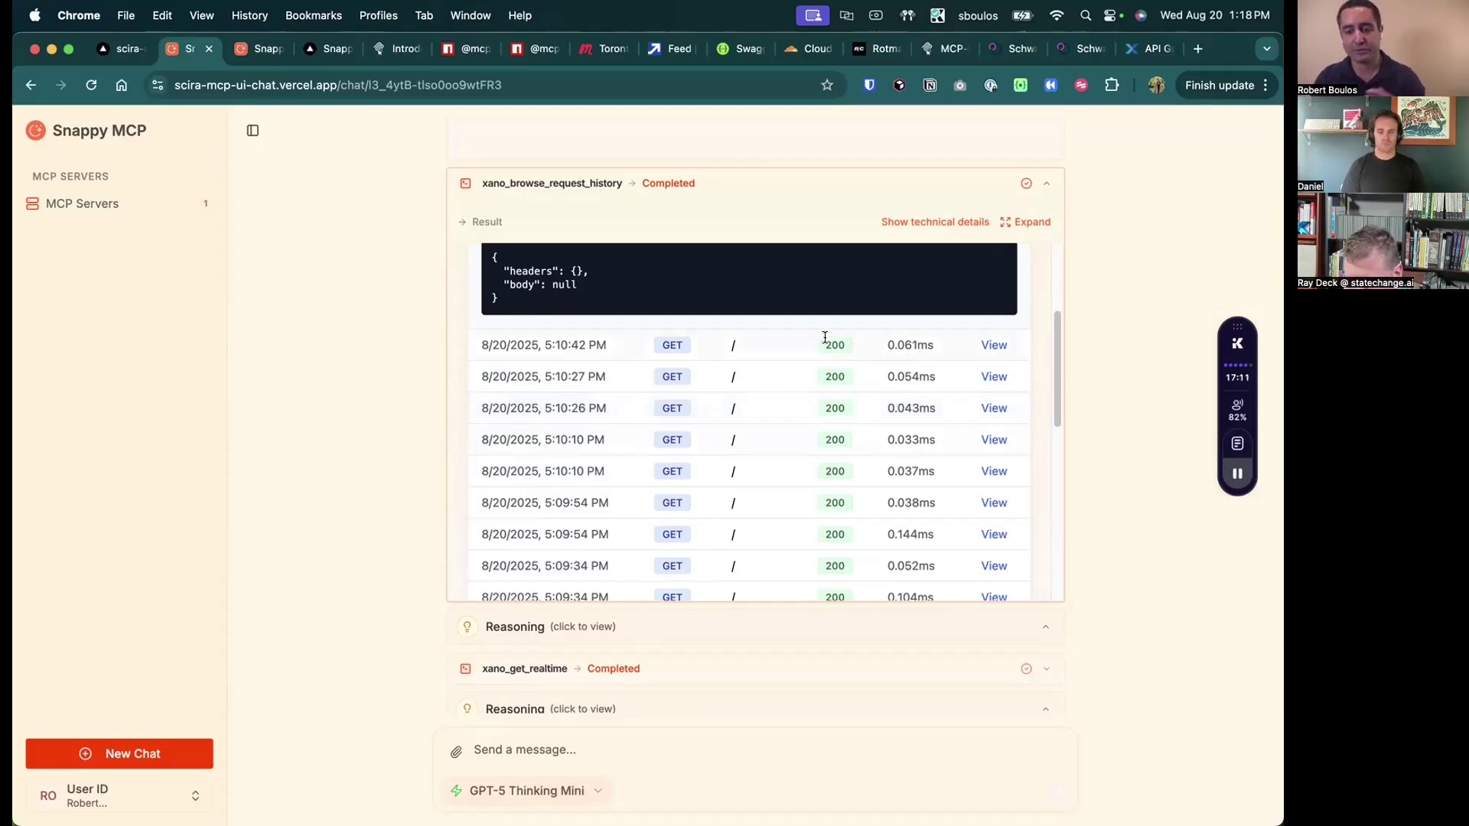
scroll(824, 338, "up", 3)
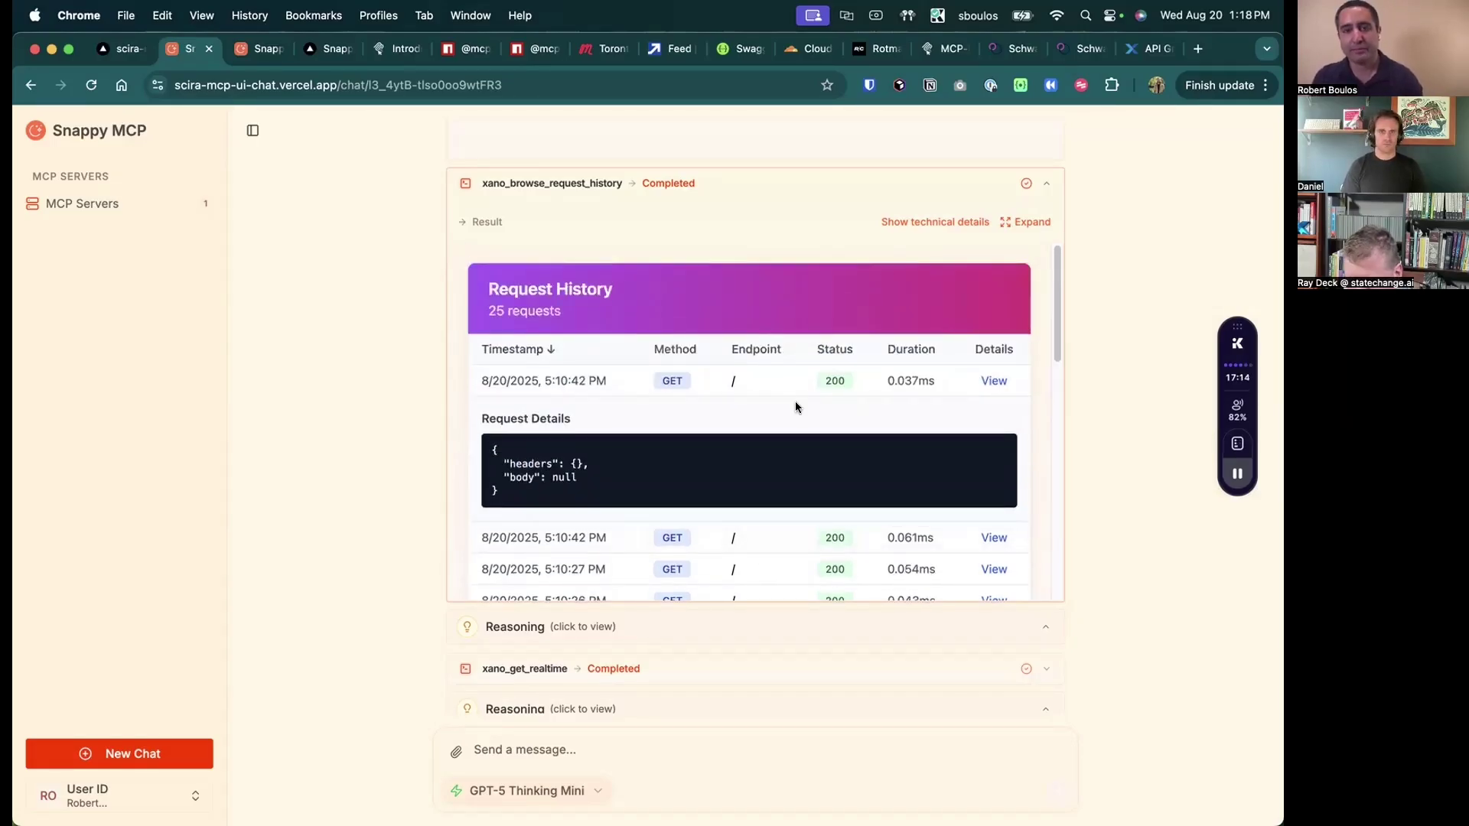
scroll(873, 666, "down", 2)
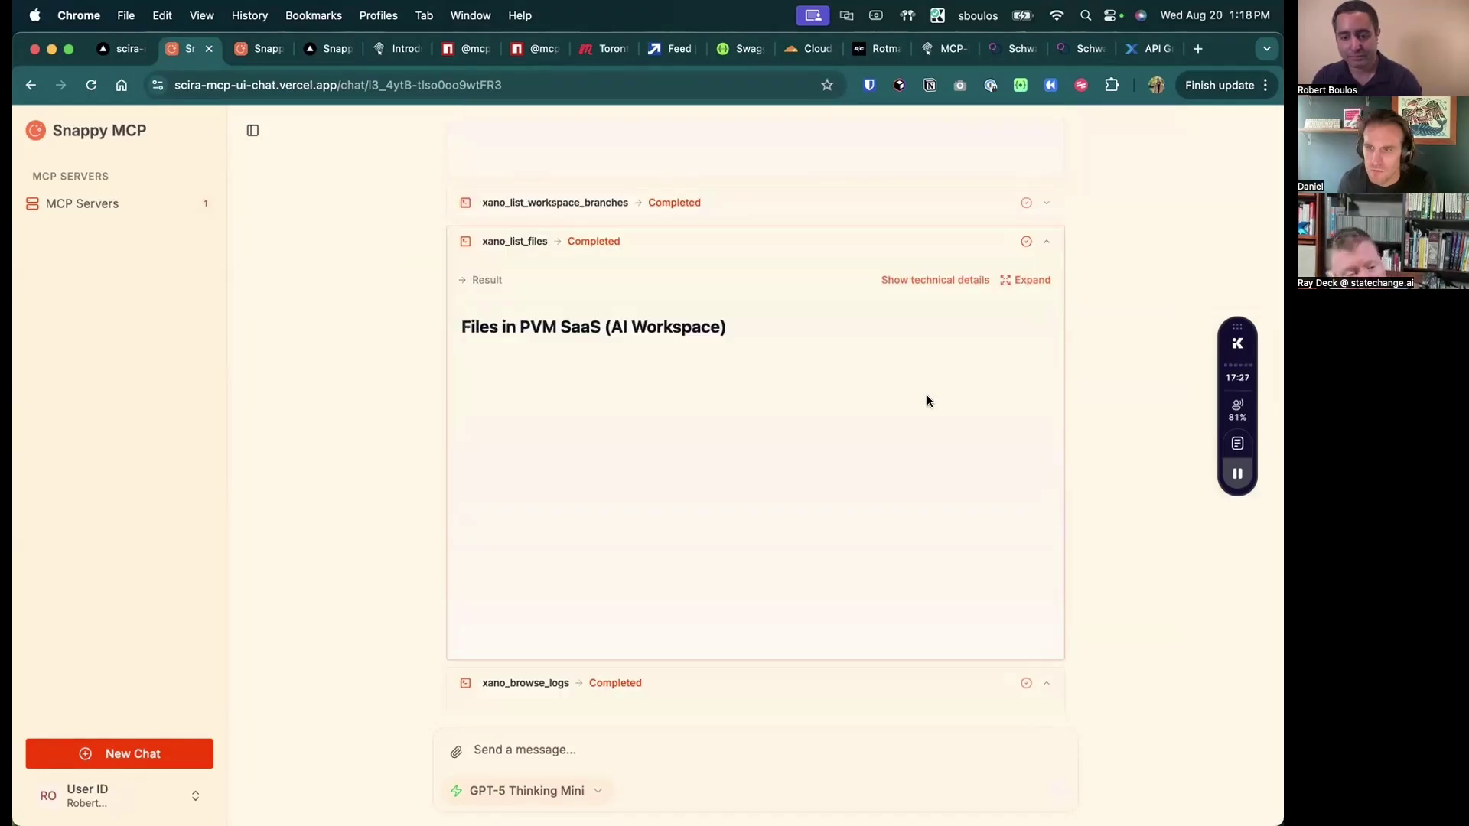
scroll(926, 398, "up", 10)
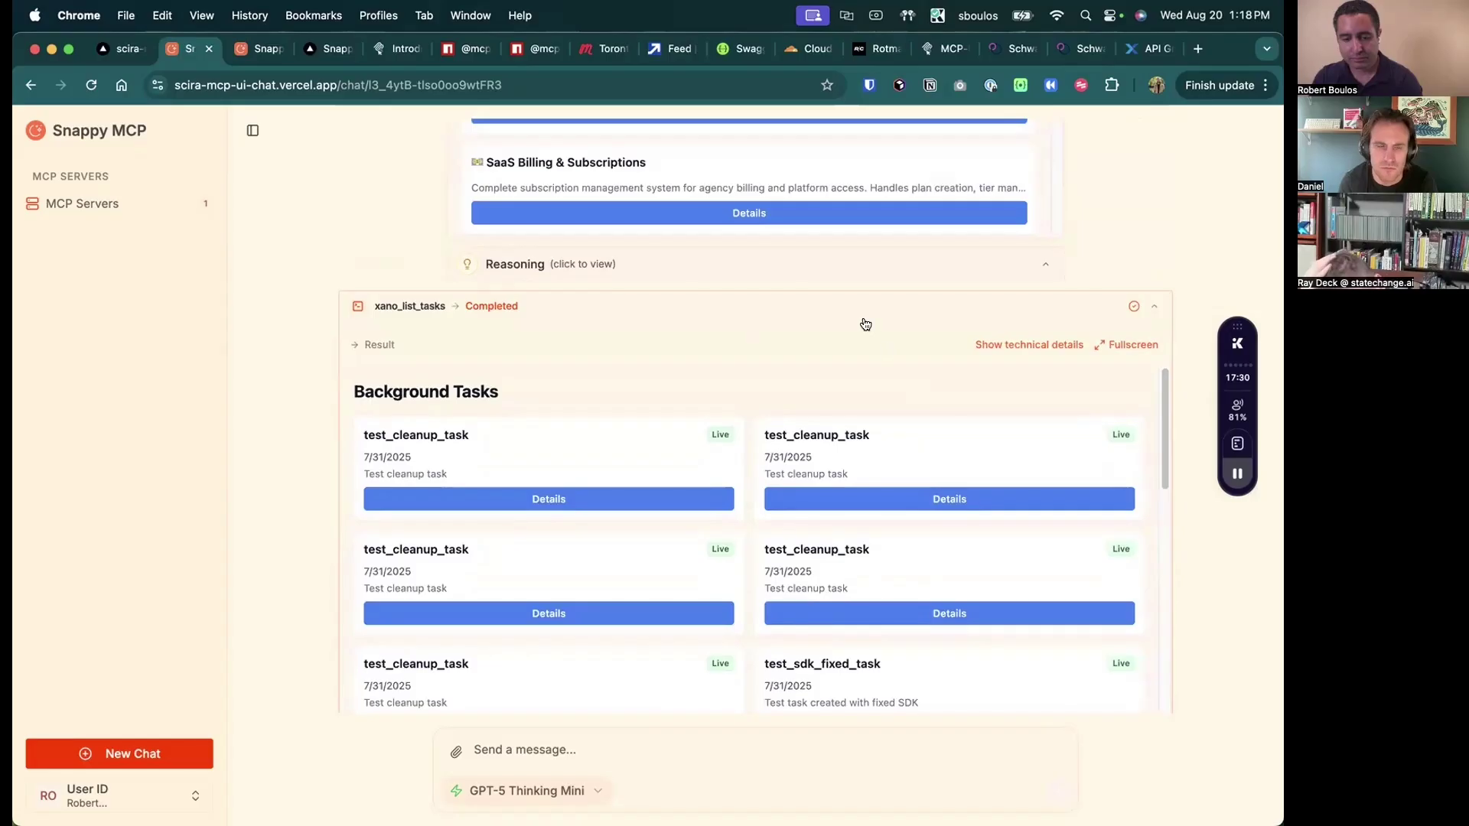
Step: Look up goose ai in a new browser tab, view the GooseAI site and return to the search results
left_click(1198, 48)
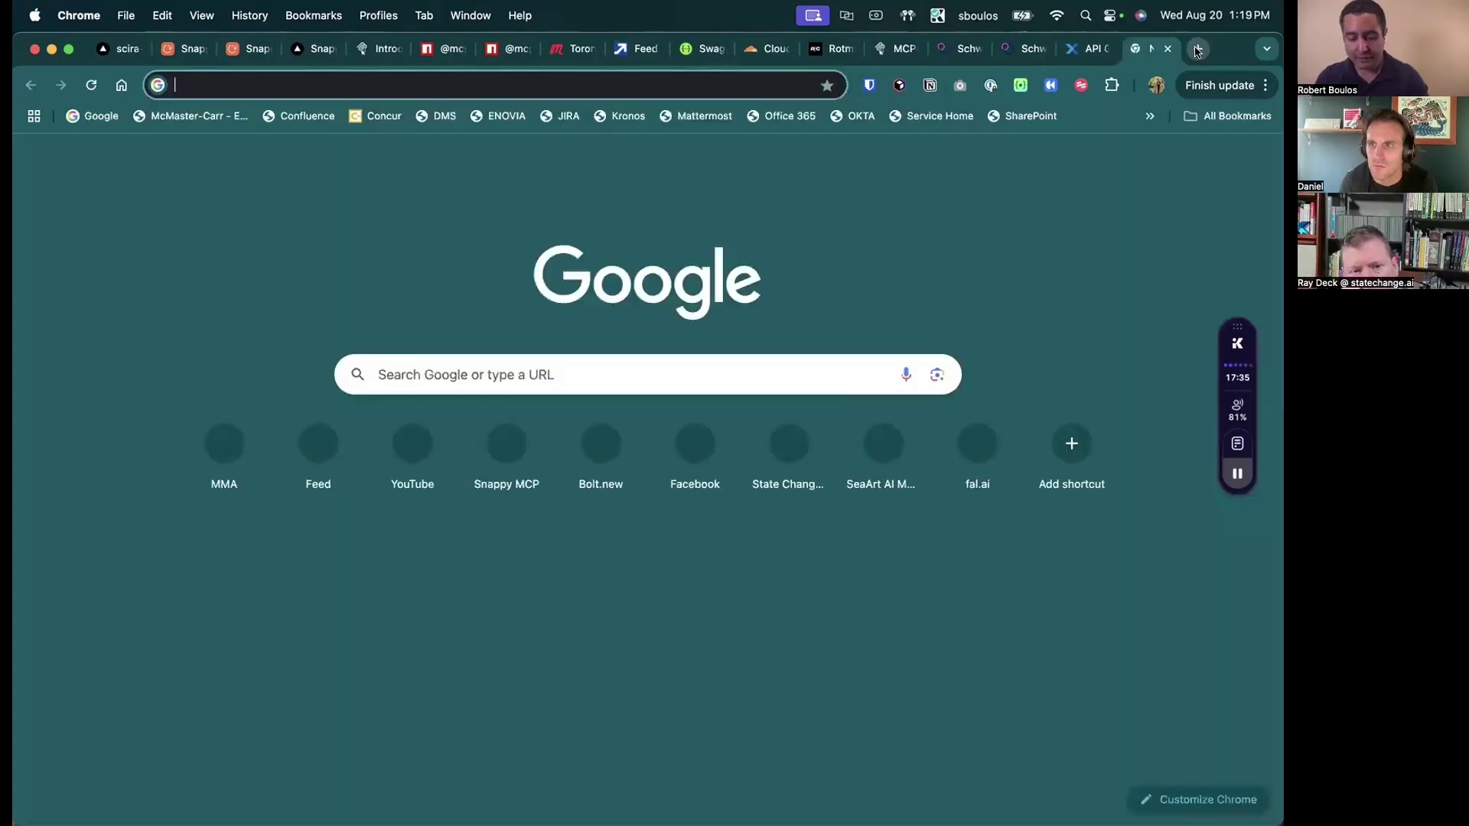
type("goose.ai")
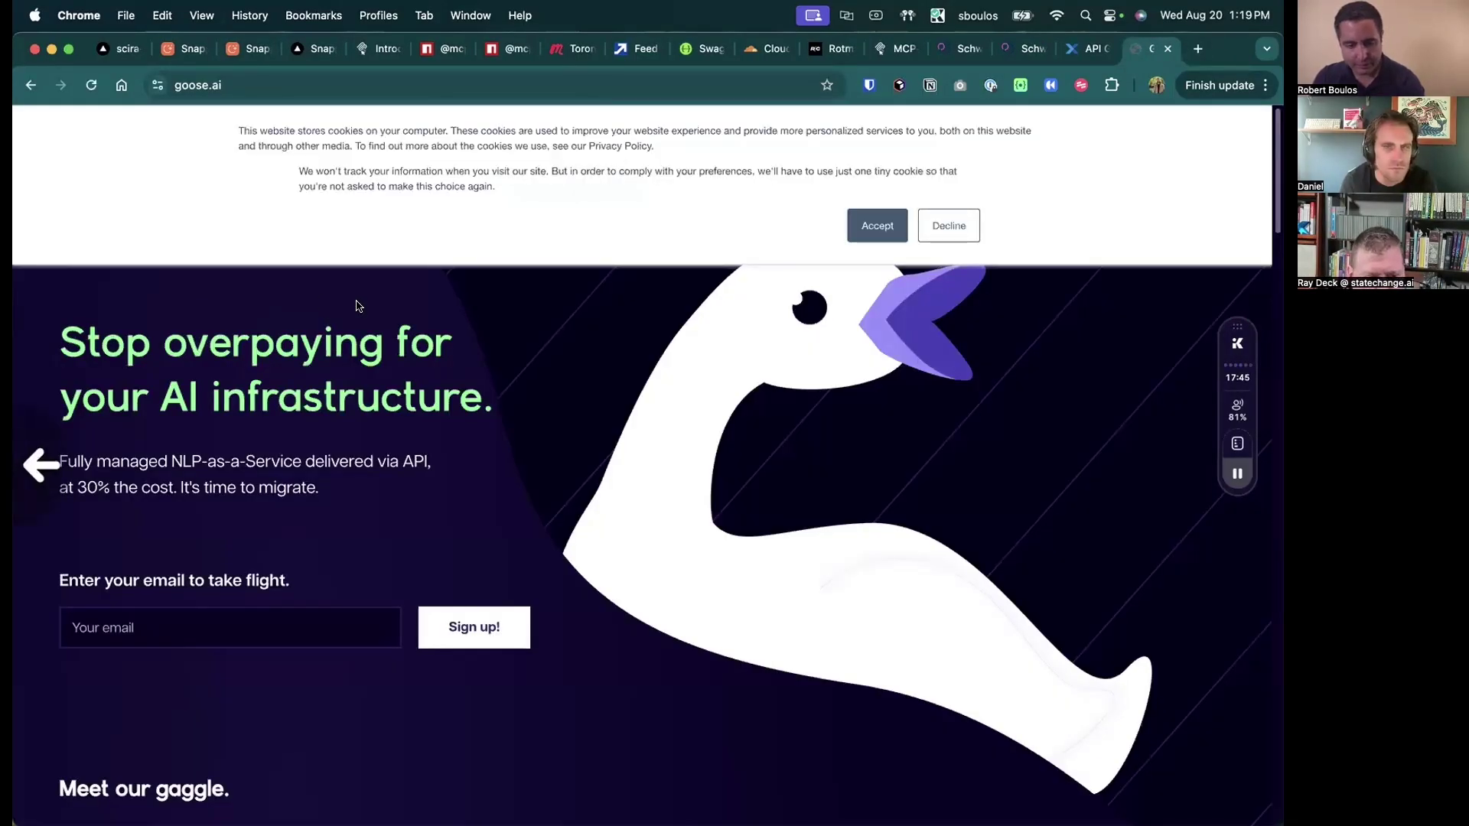
scroll(355, 306, "left", 5)
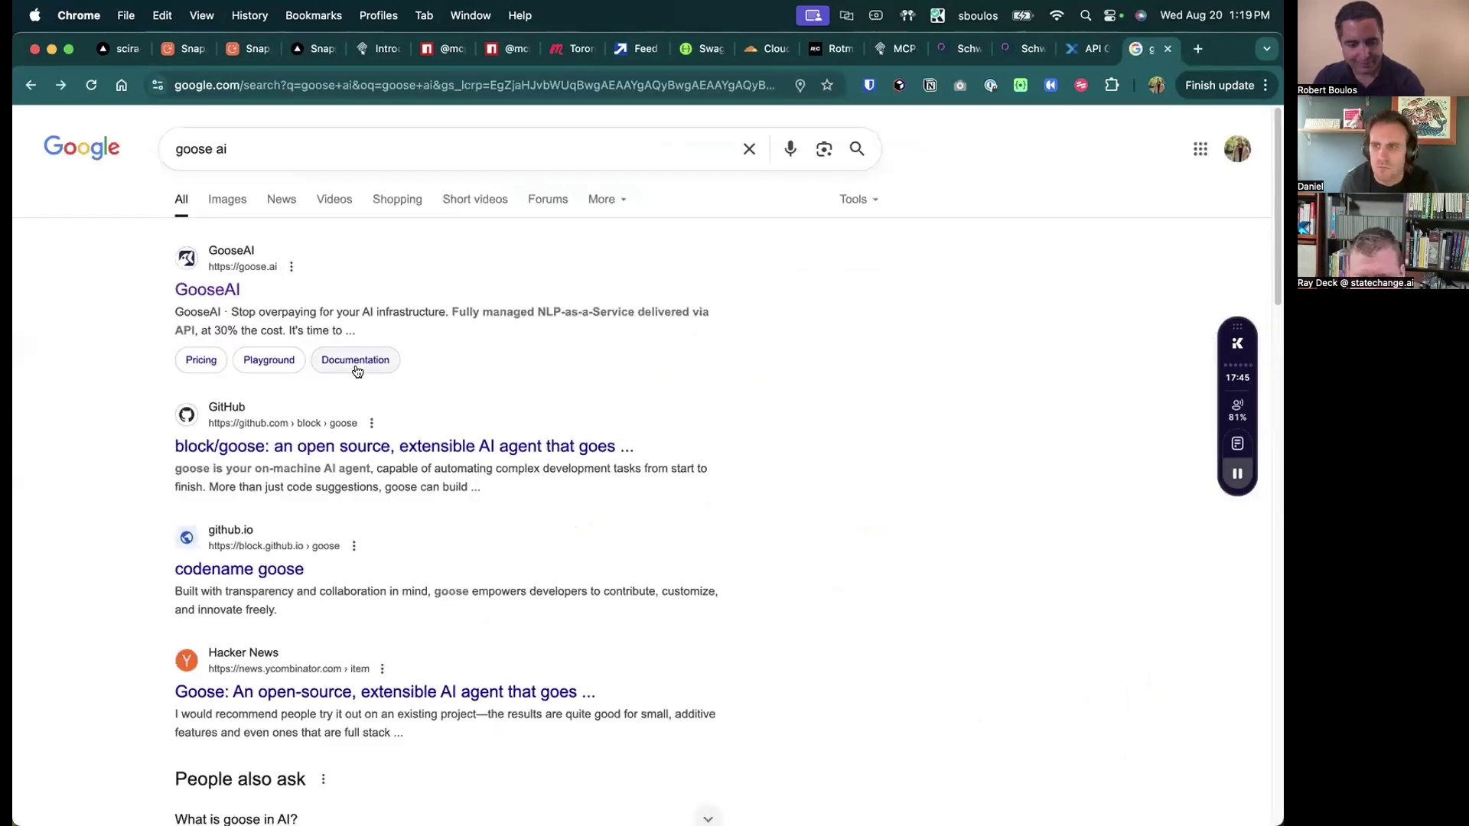
Step: Open the block/goose GitHub repository from the search results and read its README down to the quick links
left_click(332, 452)
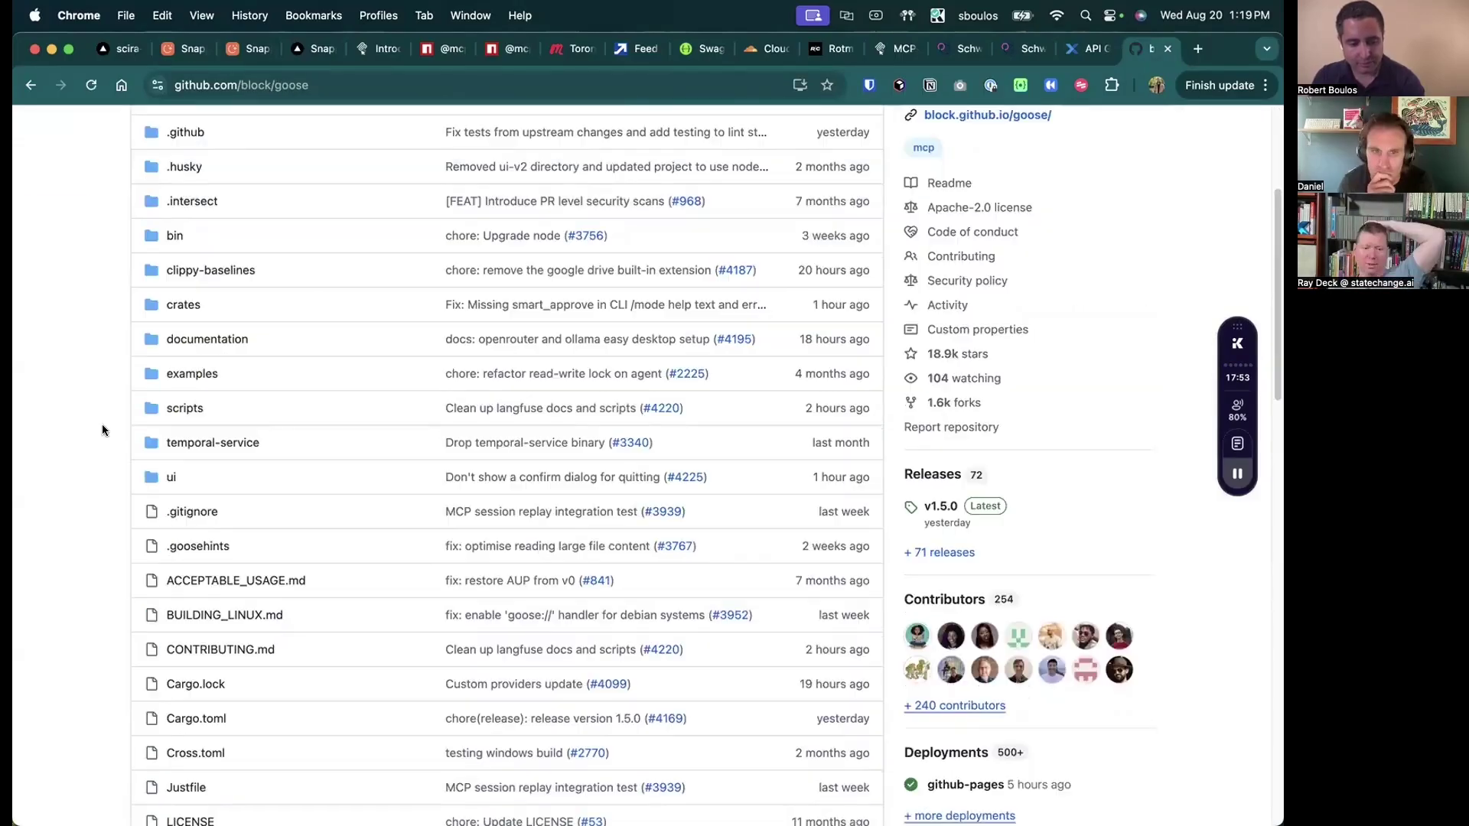
scroll(99, 429, "up", 1)
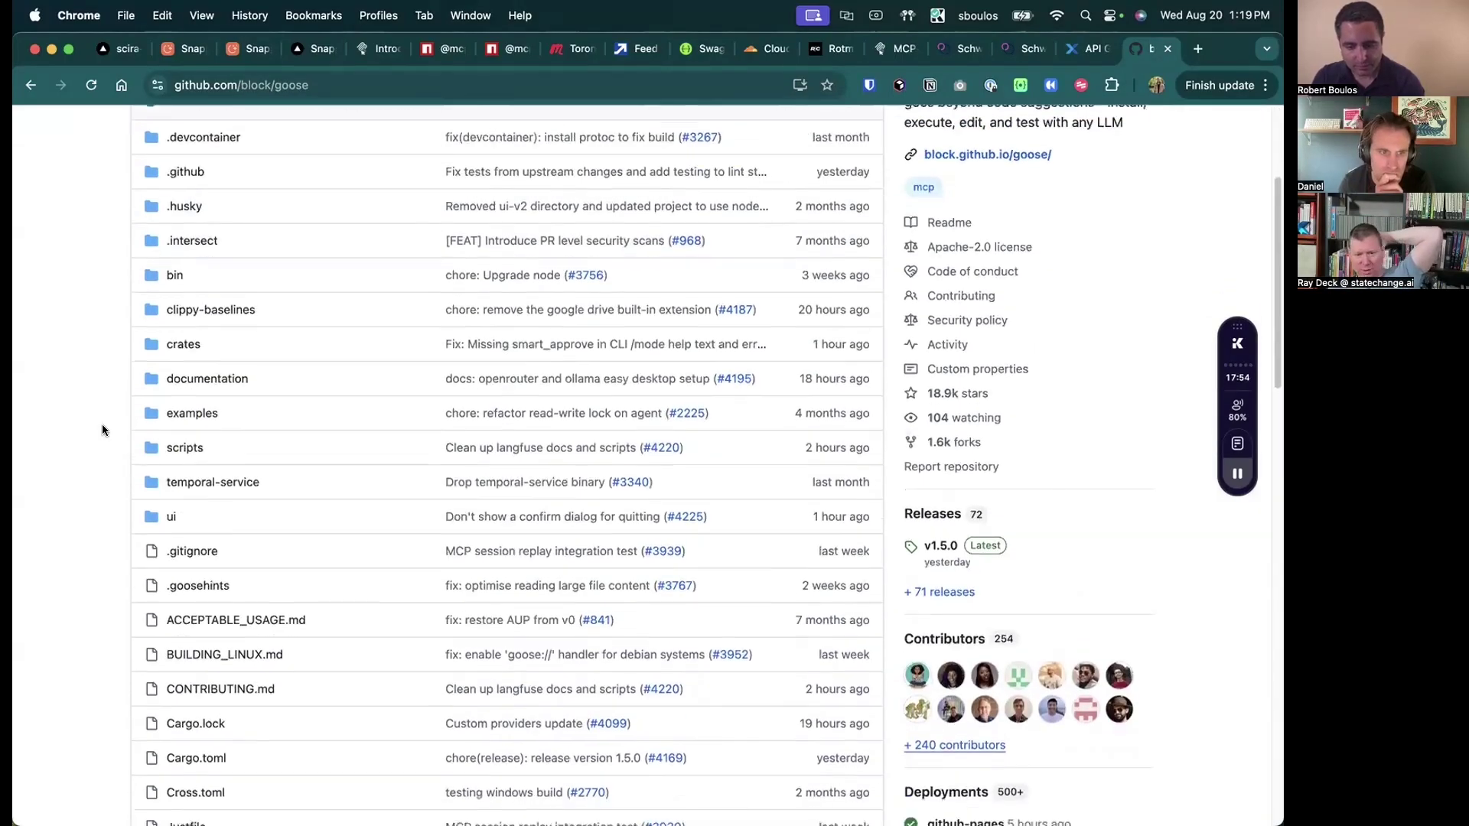
scroll(99, 432, "down", 10)
scroll(100, 440, "down", 5)
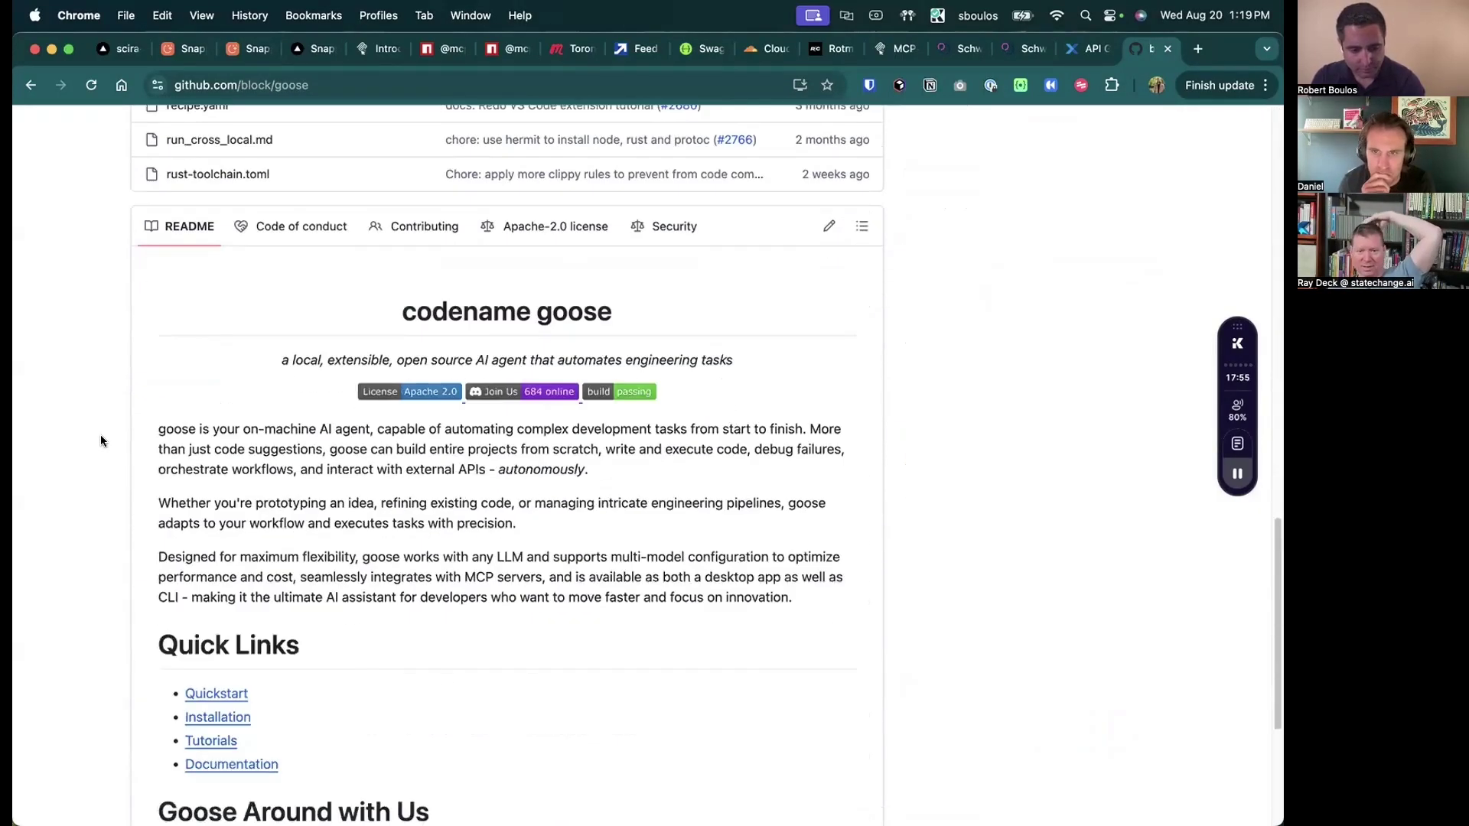
scroll(100, 459, "down", 3)
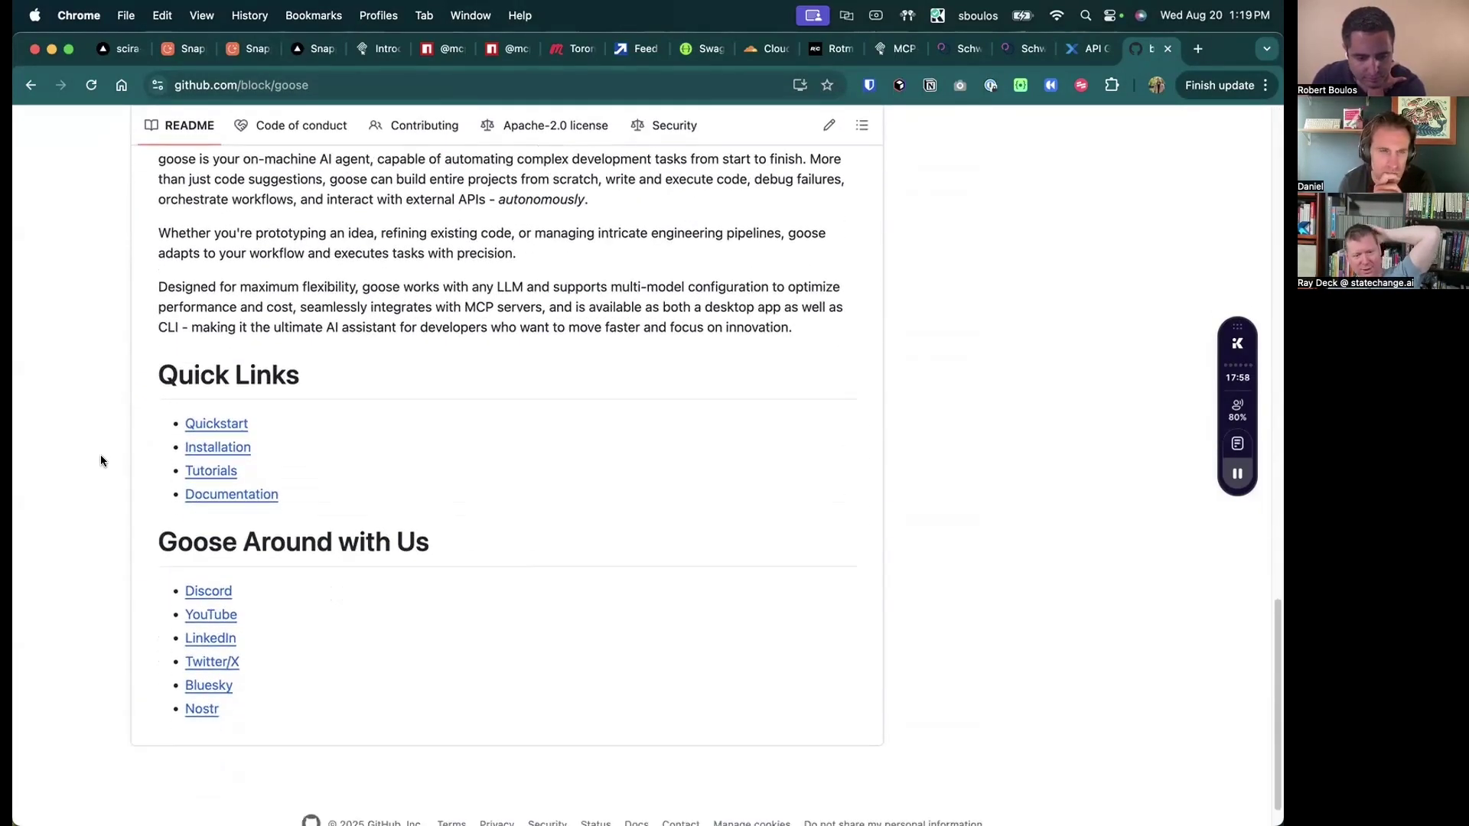
Step: Open the Installation page from the README's quick links and read through its LLM provider and shared configuration sections
left_click(214, 449)
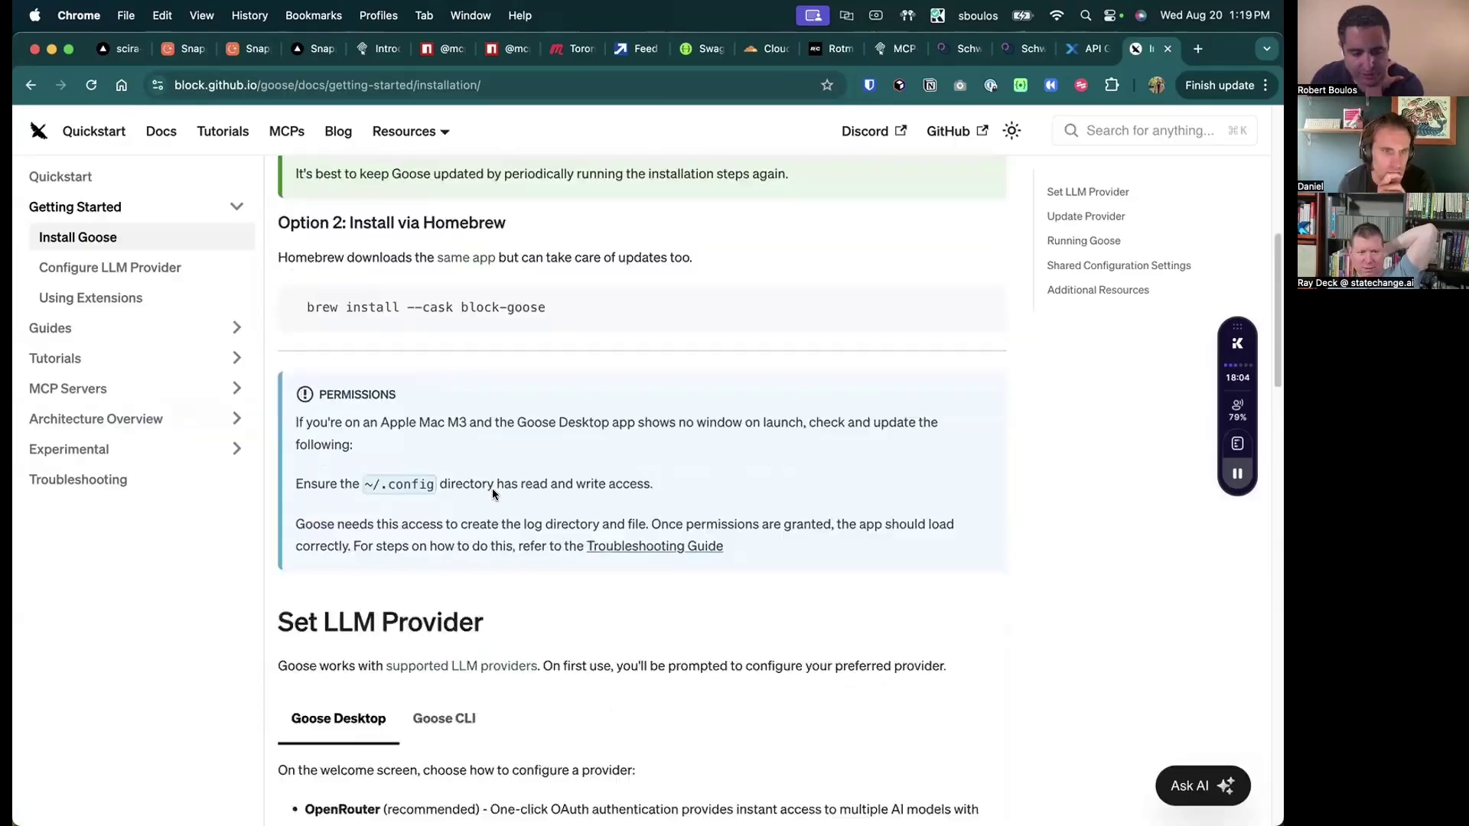
scroll(498, 508, "down", 2)
scroll(497, 520, "down", 10)
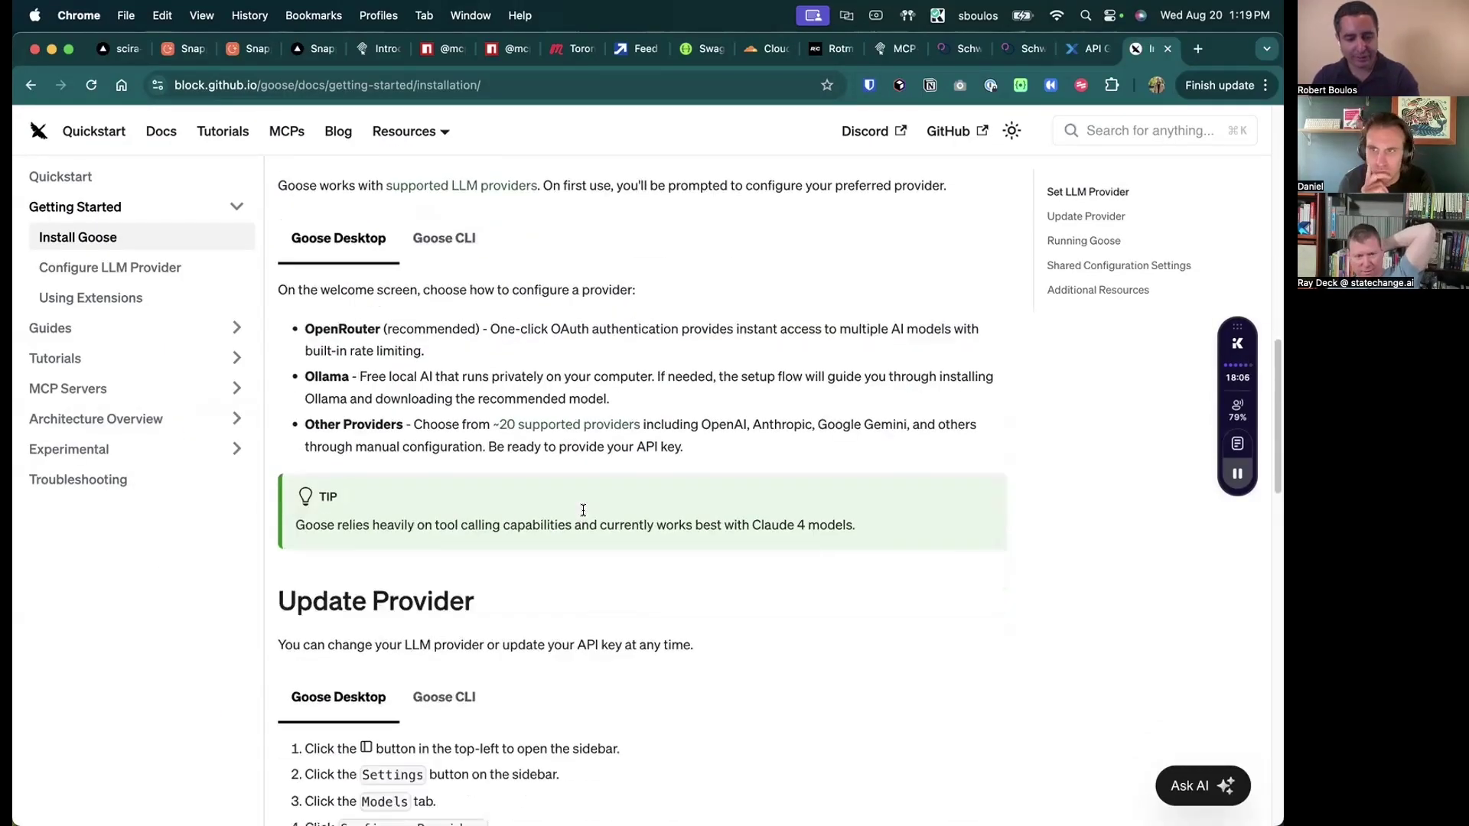
scroll(535, 474, "down", 4)
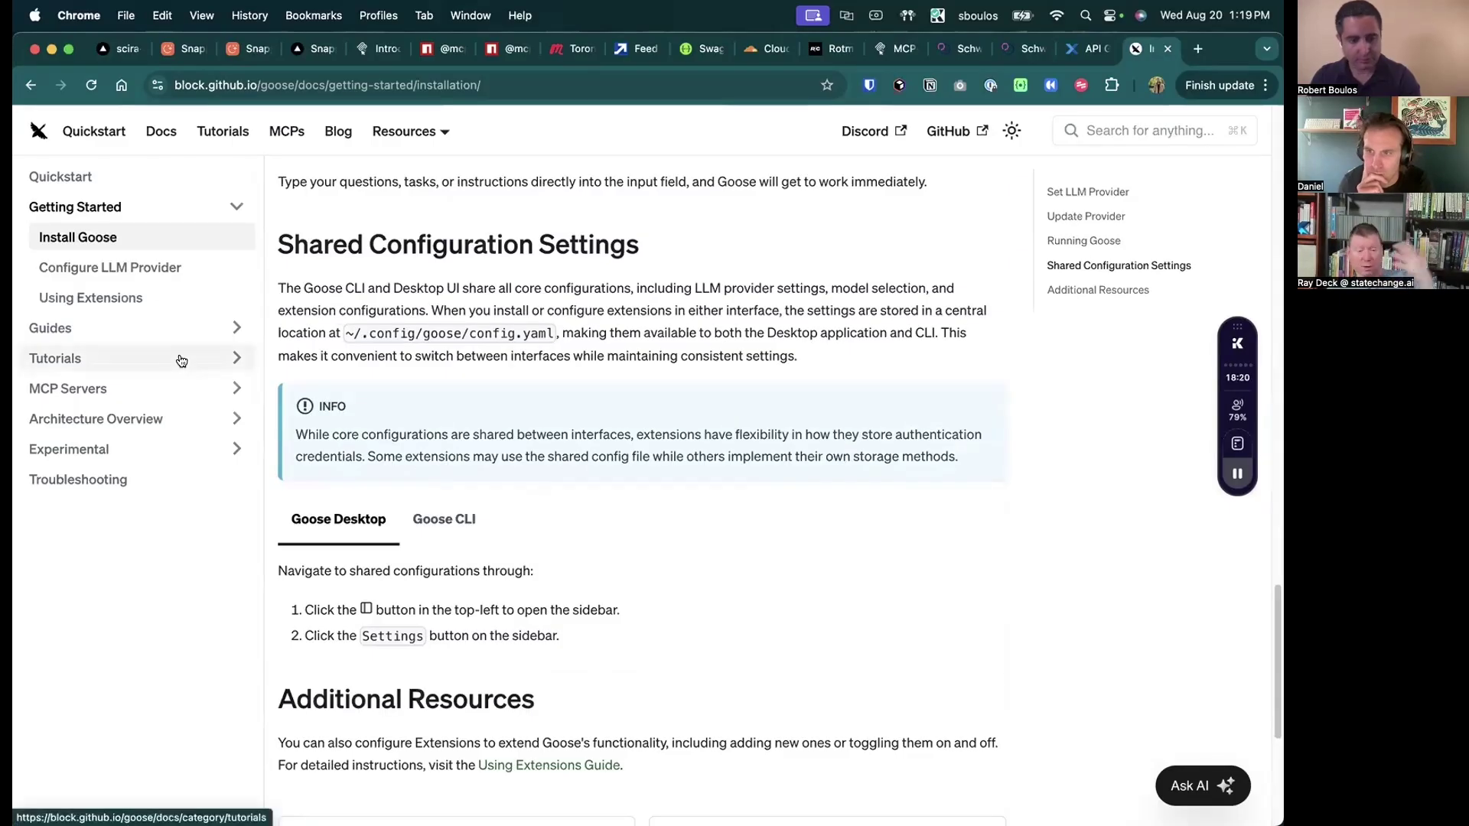
Step: View the Guides category, return to the Install Goose page and reread it from the installation options to Running Goose
left_click(174, 330)
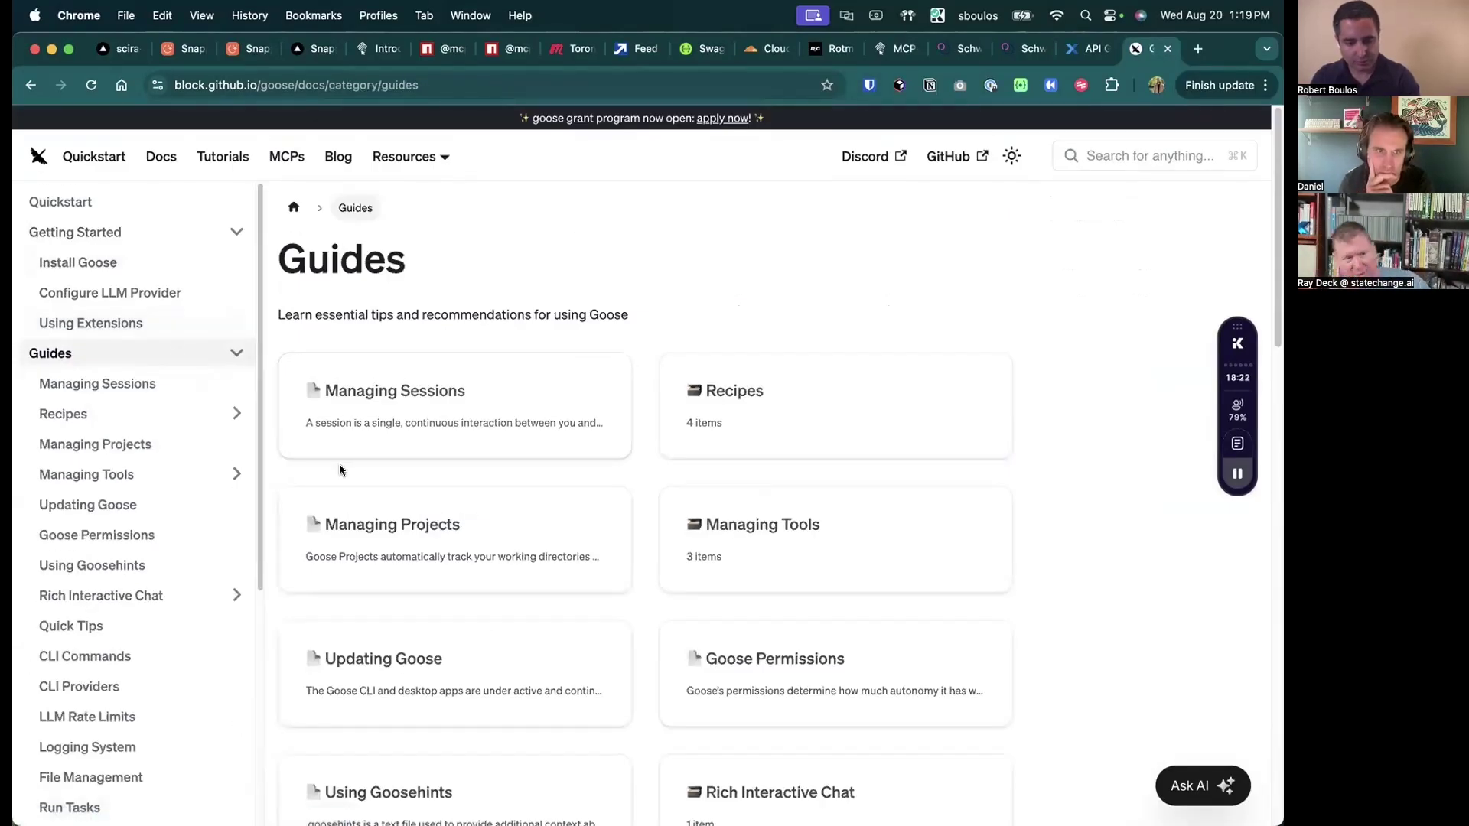
scroll(339, 469, "left", 5)
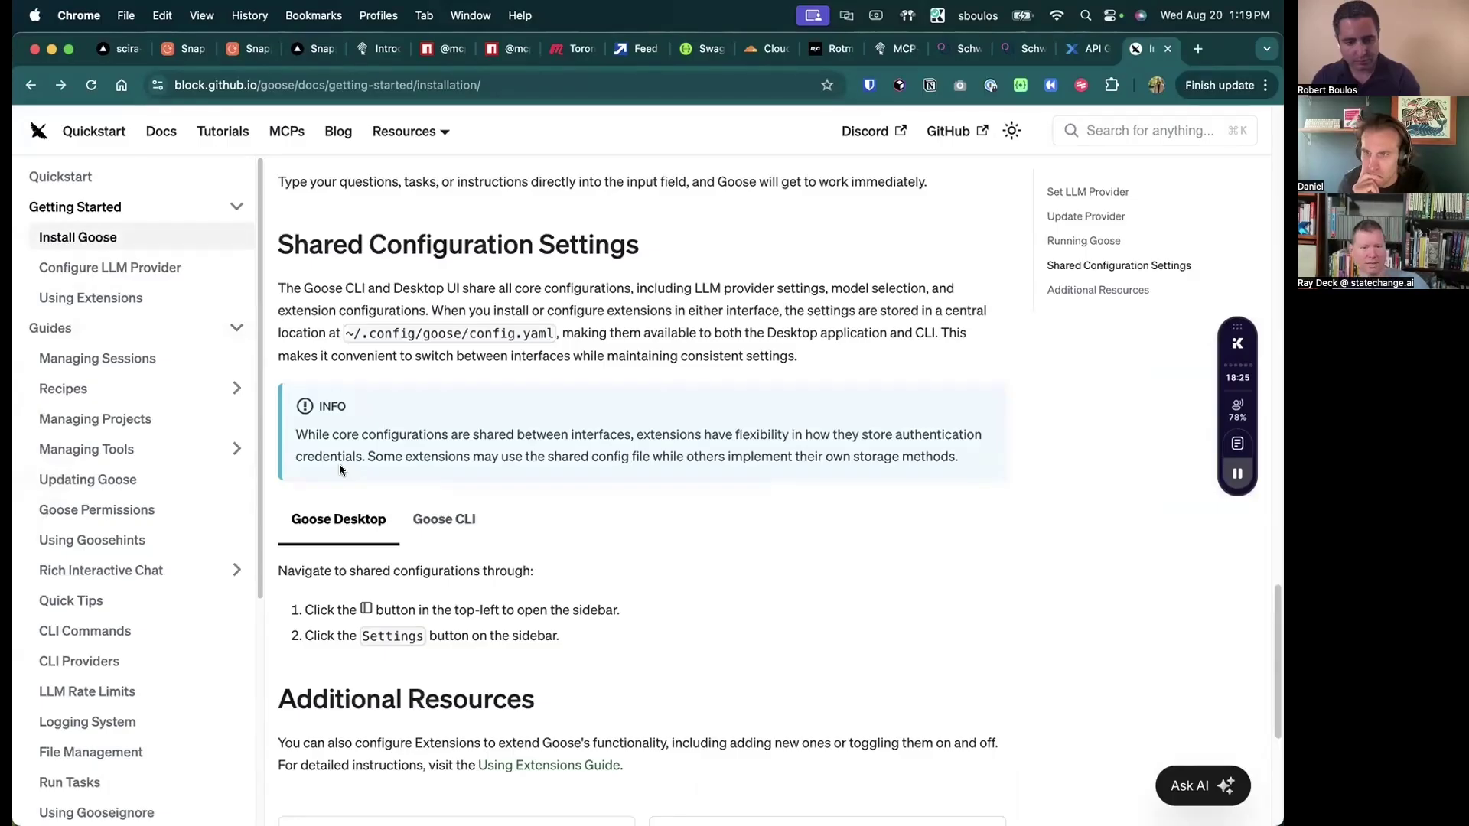
scroll(407, 429, "up", 5)
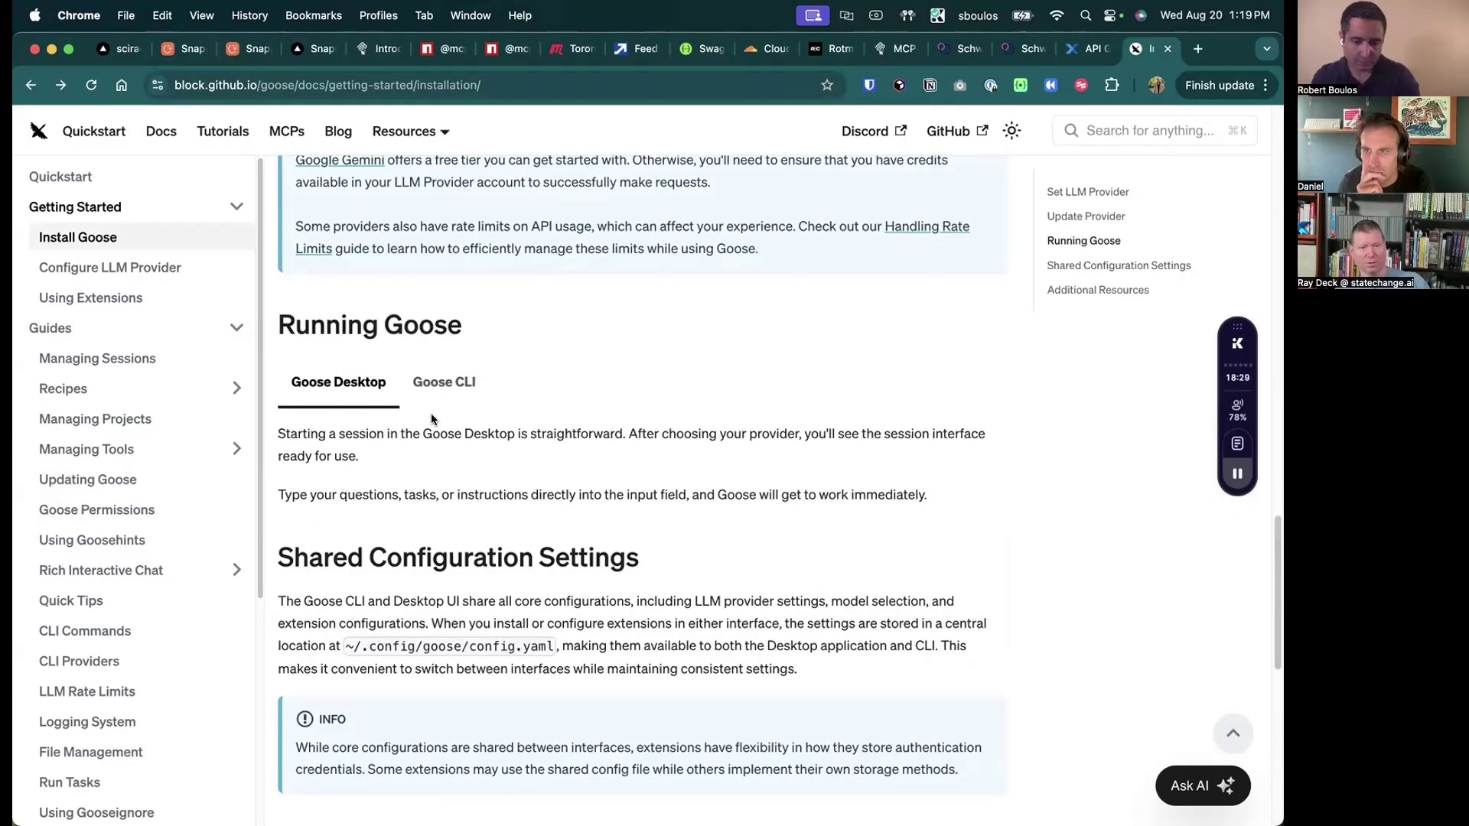
scroll(431, 419, "up", 4)
scroll(551, 436, "up", 4)
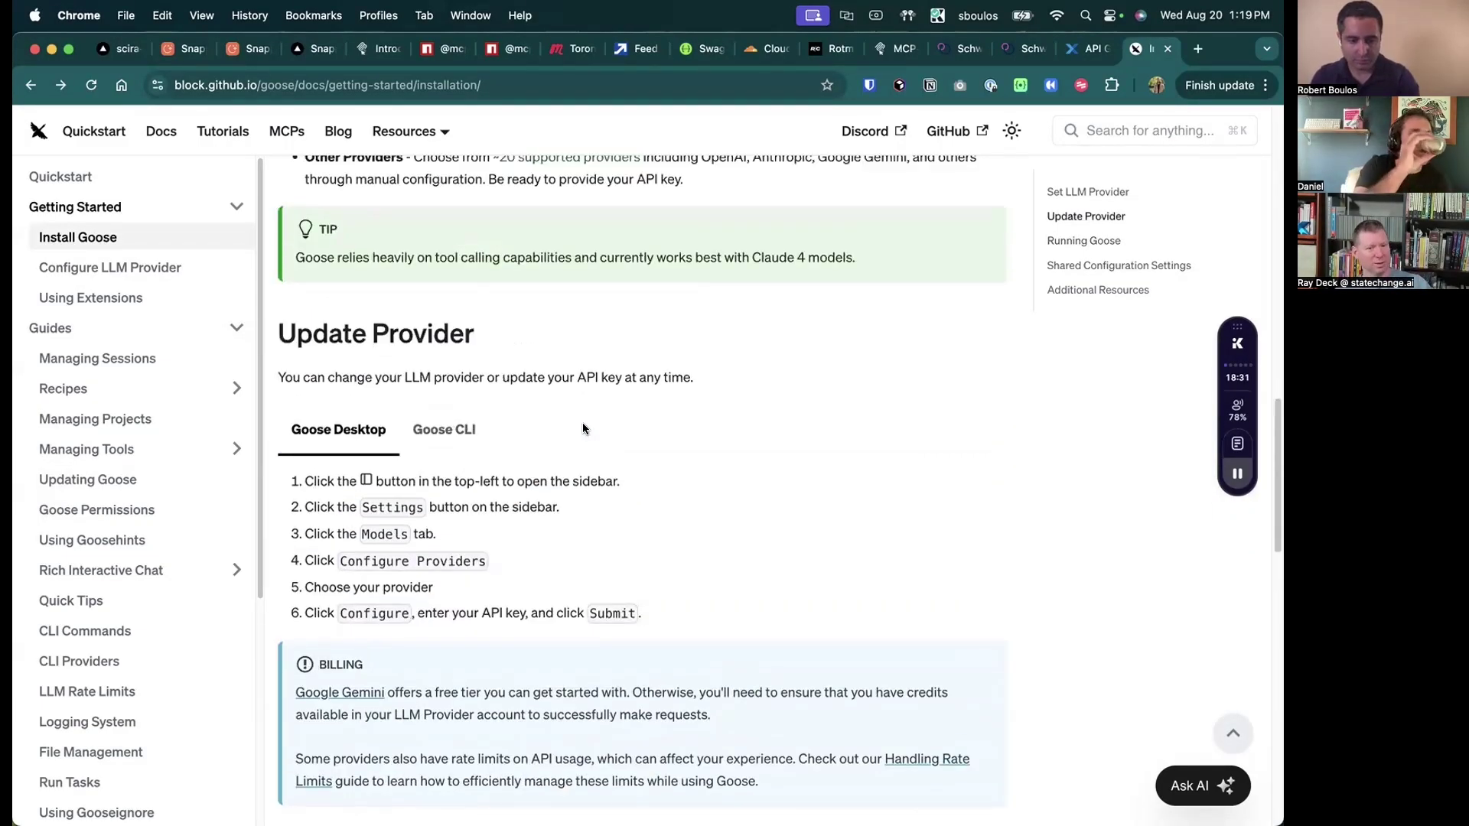
scroll(581, 424, "up", 10)
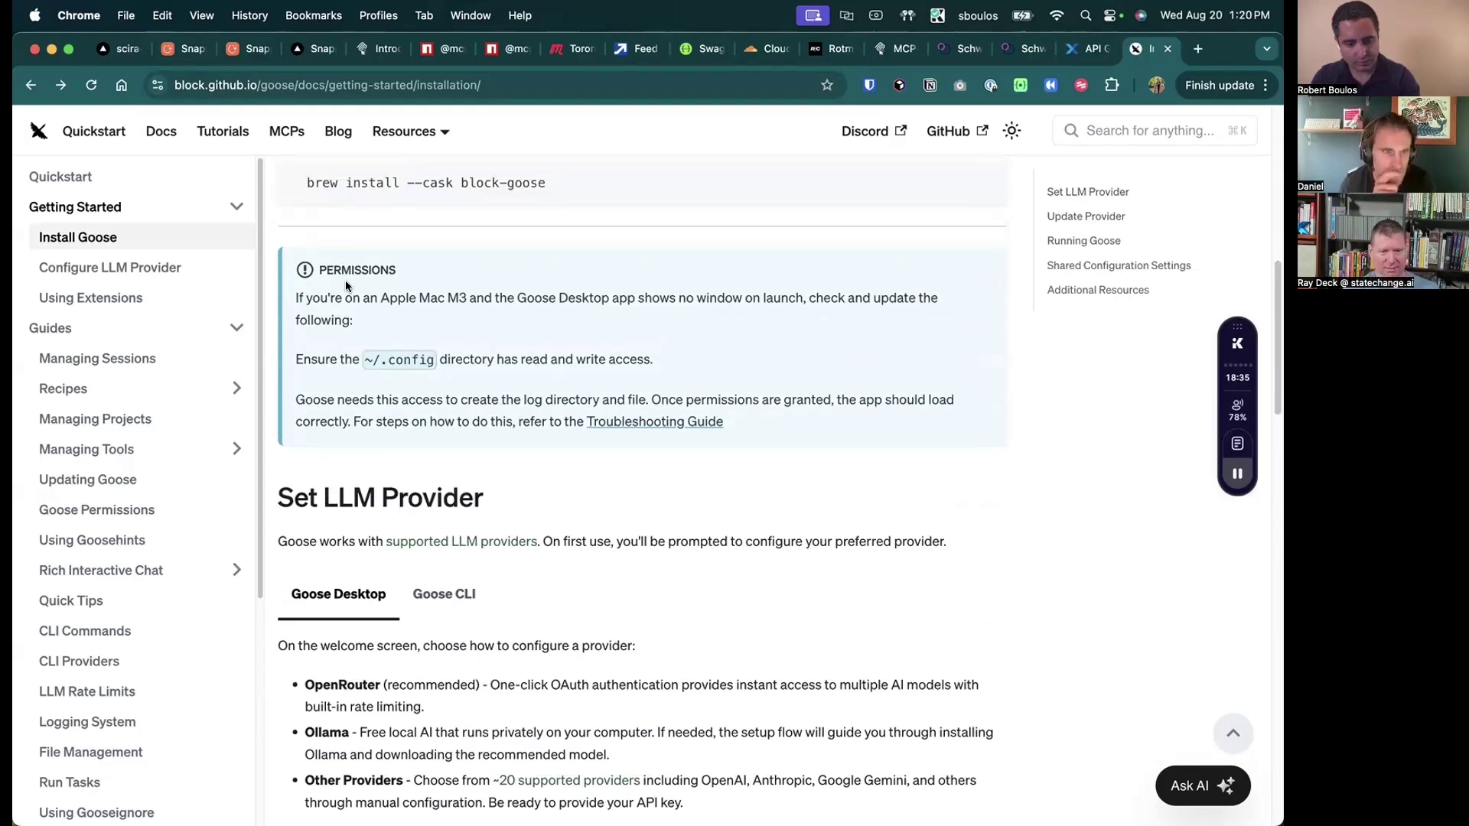
scroll(345, 280, "up", 10)
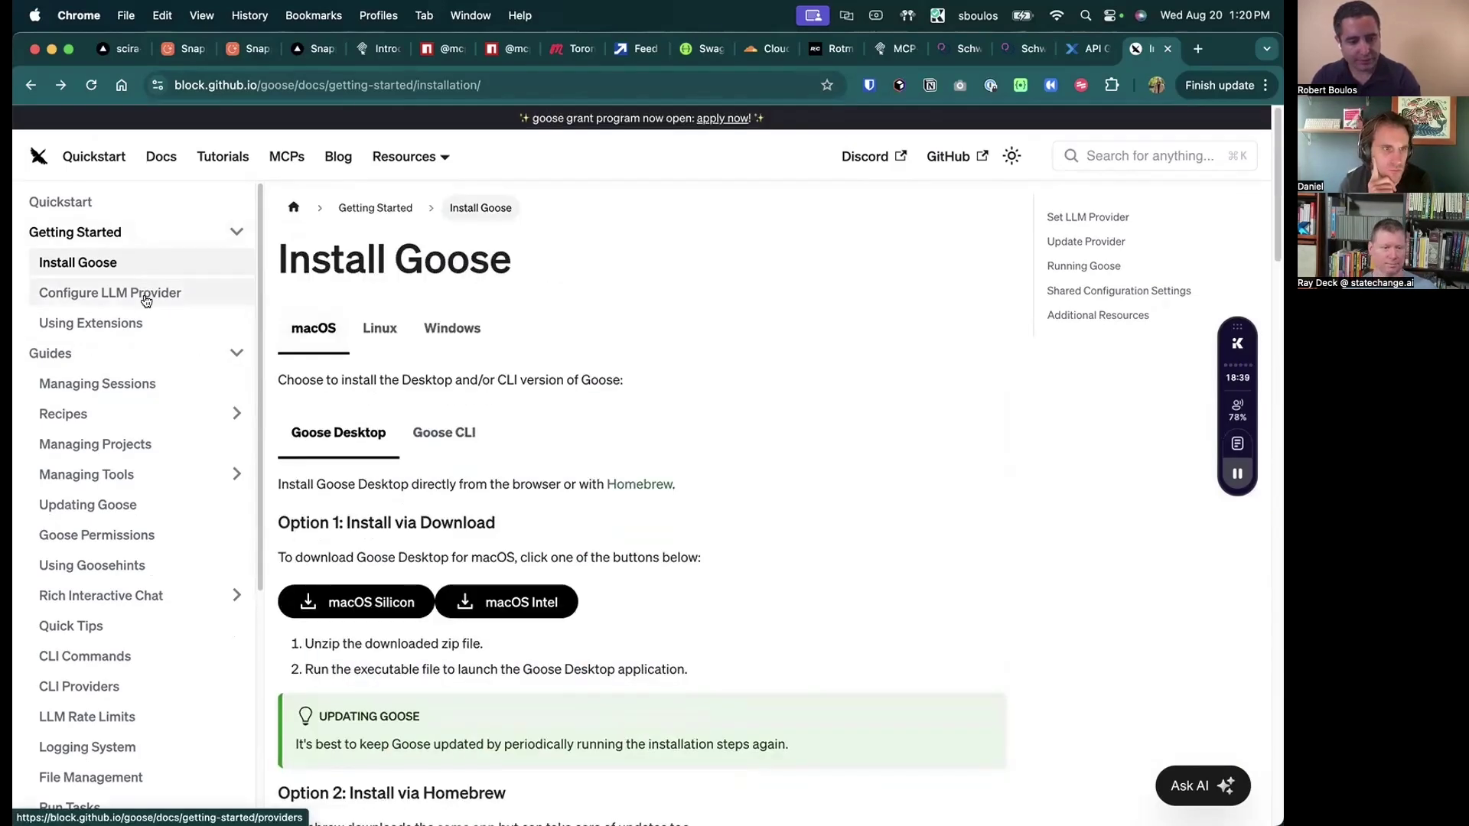
scroll(382, 329, "down", 20)
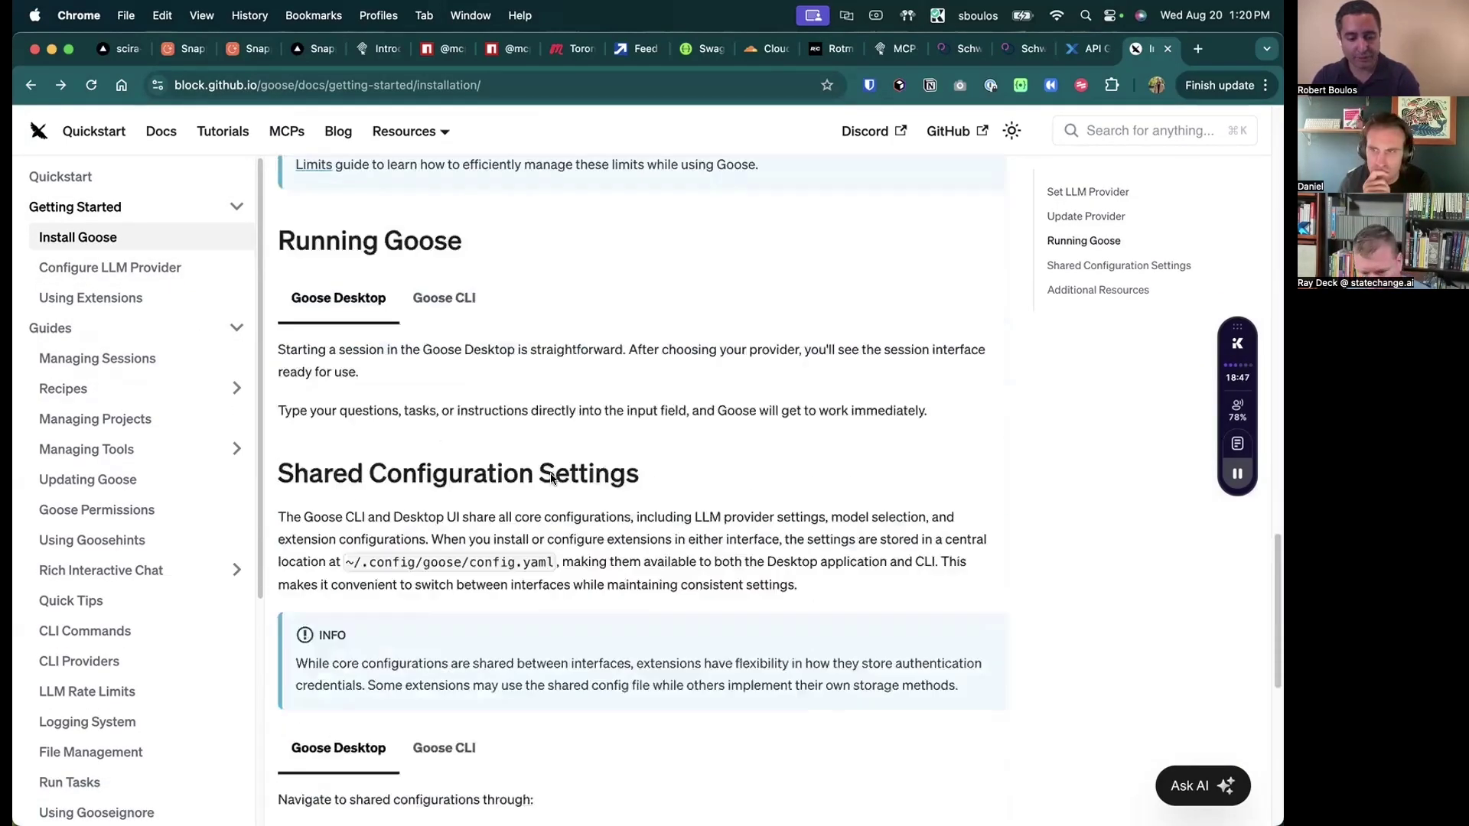
scroll(550, 478, "down", 5)
scroll(563, 554, "up", 6)
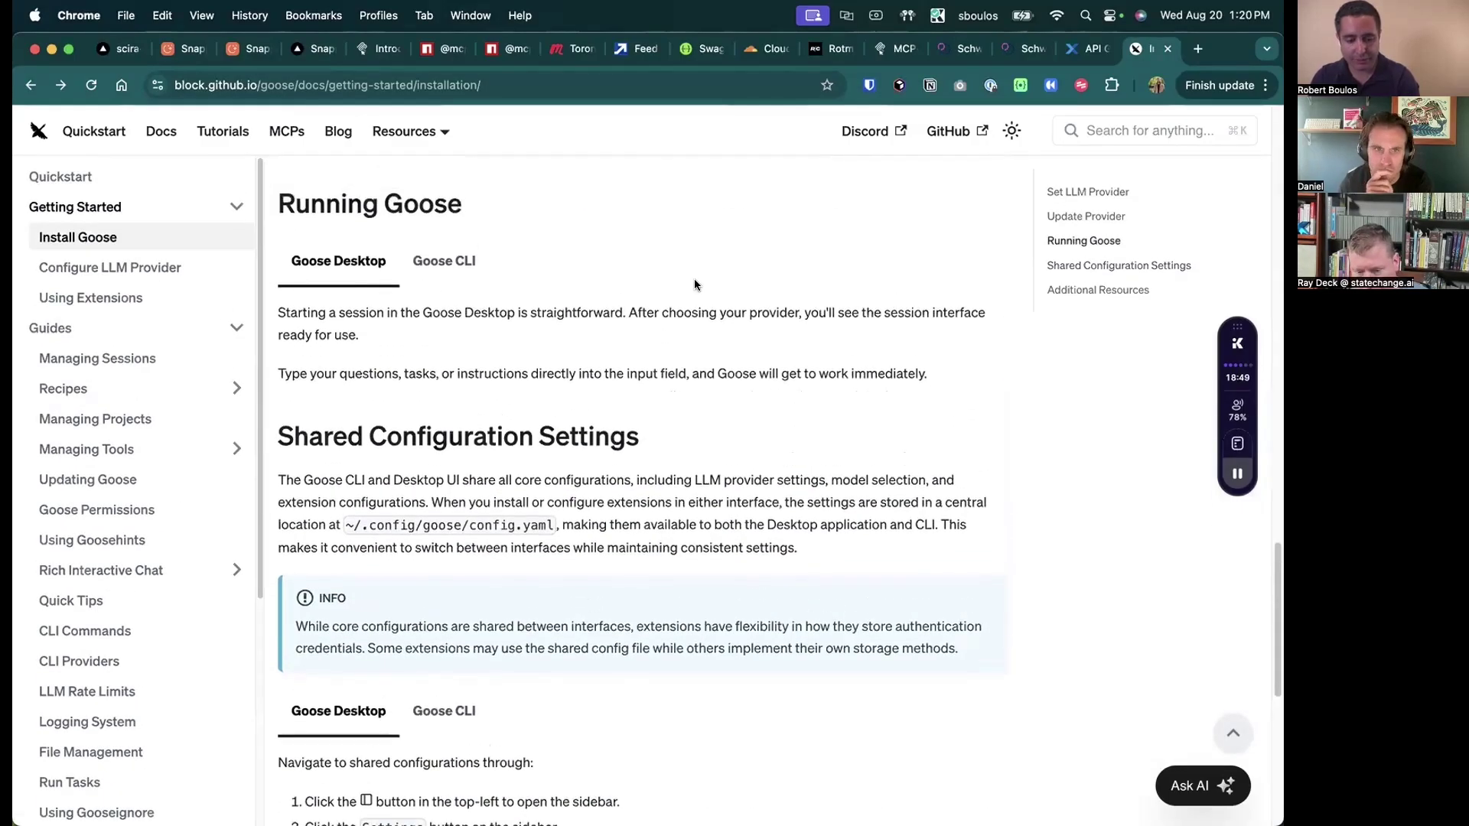
Step: Revisit the goose repository README, return to the Goose documentation and open the Recipes guide
left_click(31, 85)
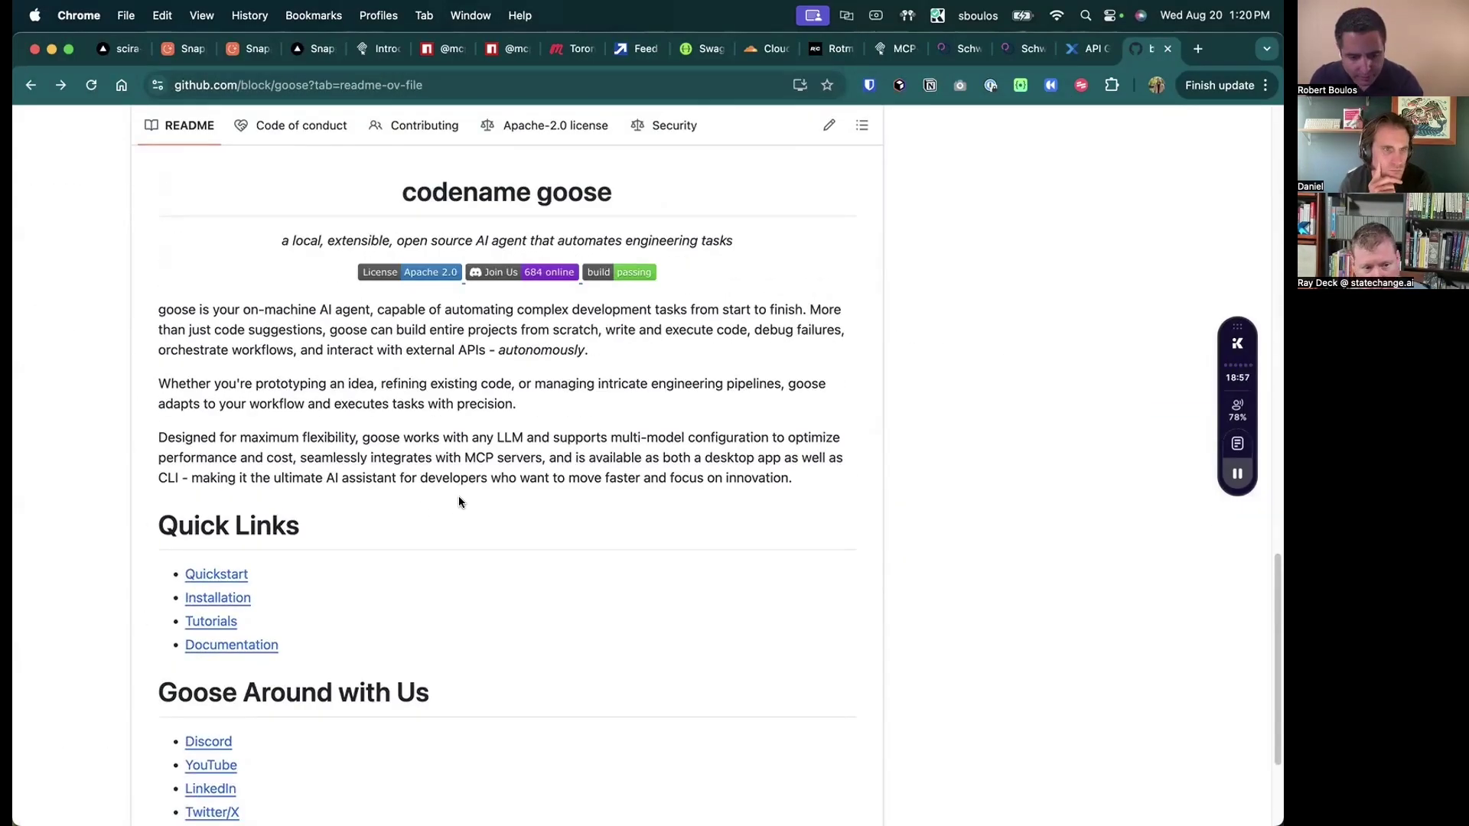
scroll(458, 499, "up", 10)
key("super+bracketright")
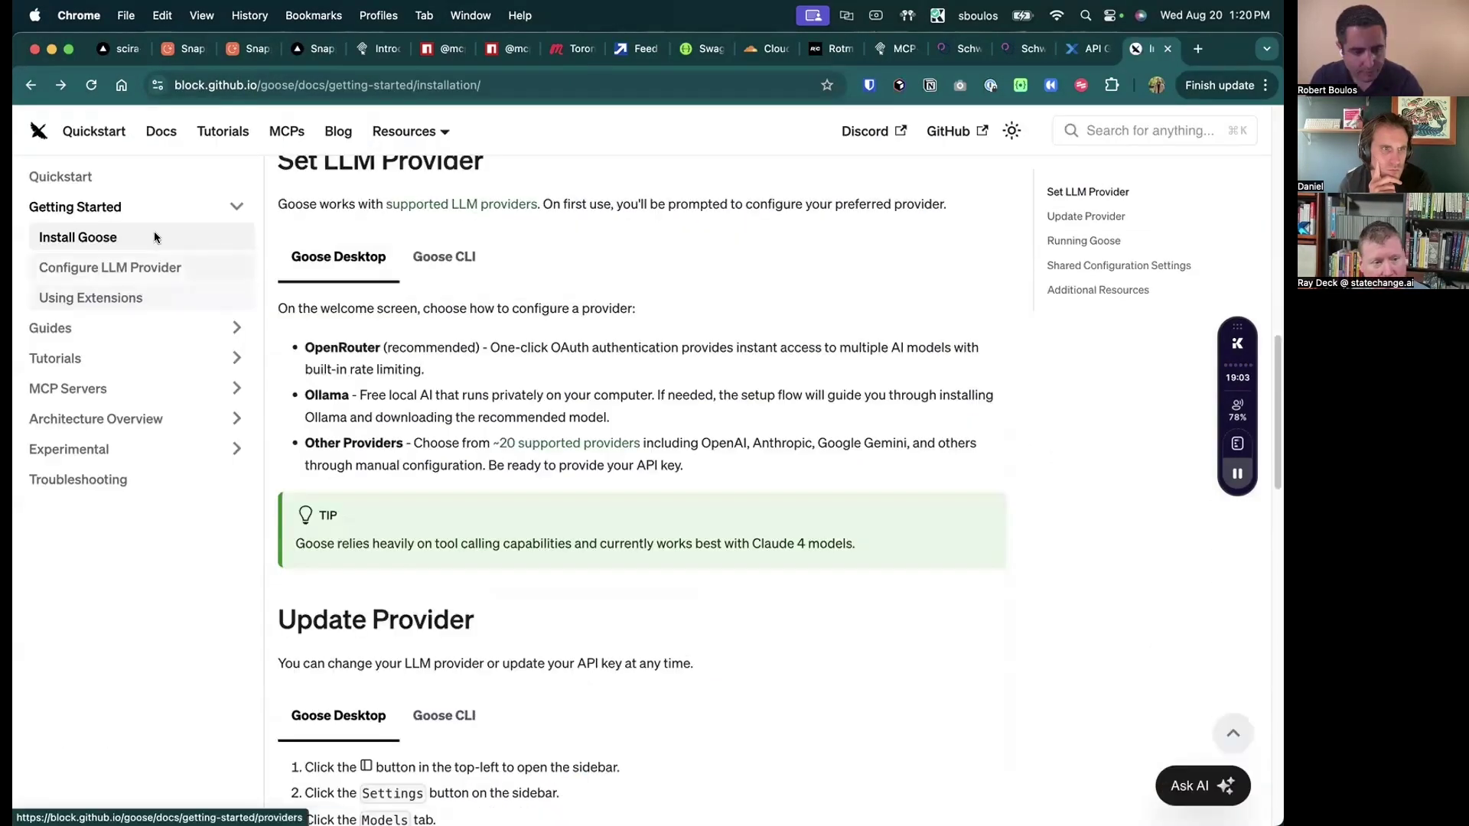
key("super+bracketright")
key("super+bracketright")
key("super+bracketright")
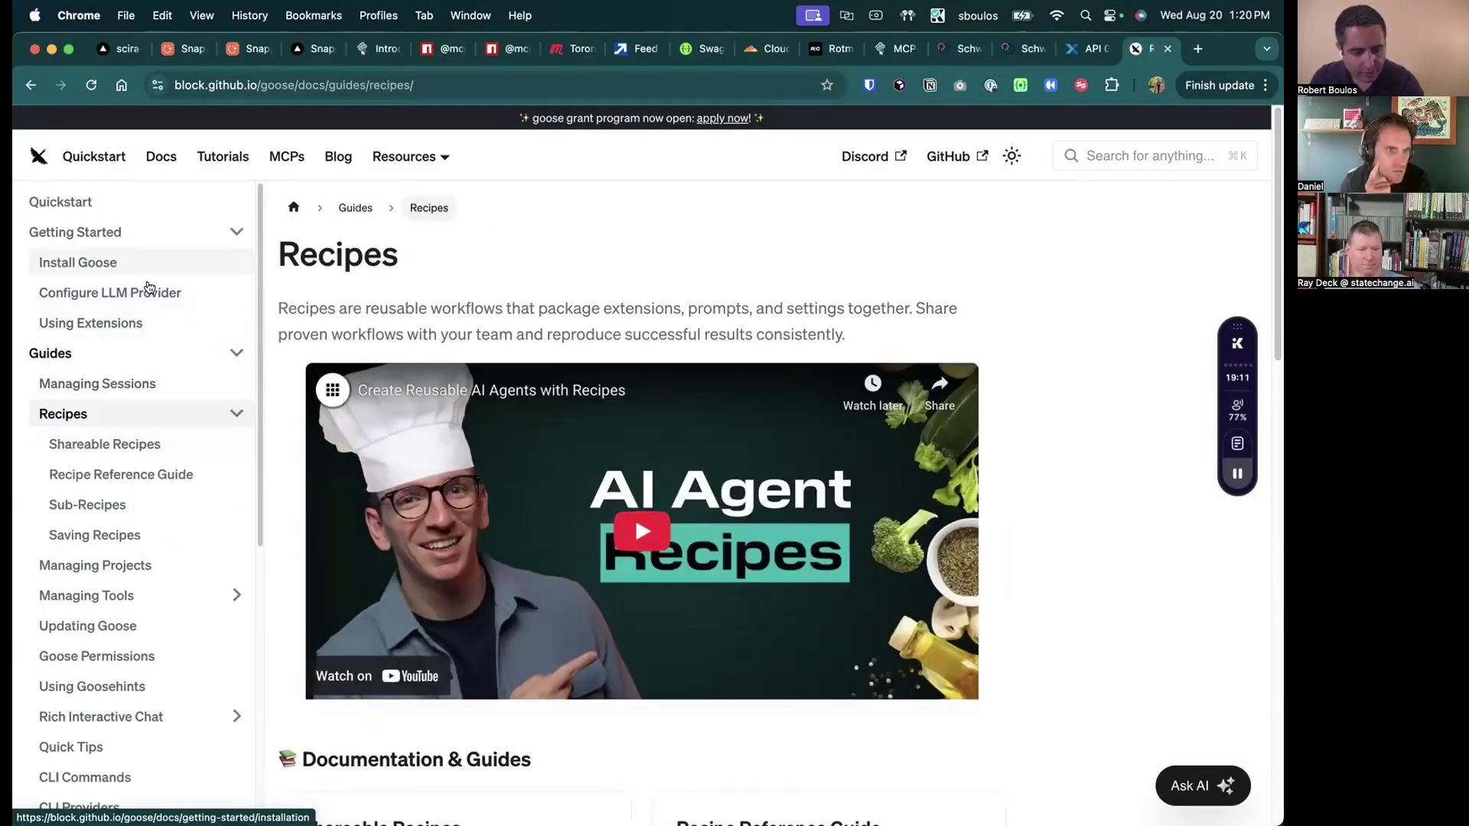
Step: Open the Using Extensions page and read down to the Starting Session with Extensions section
left_click(139, 321)
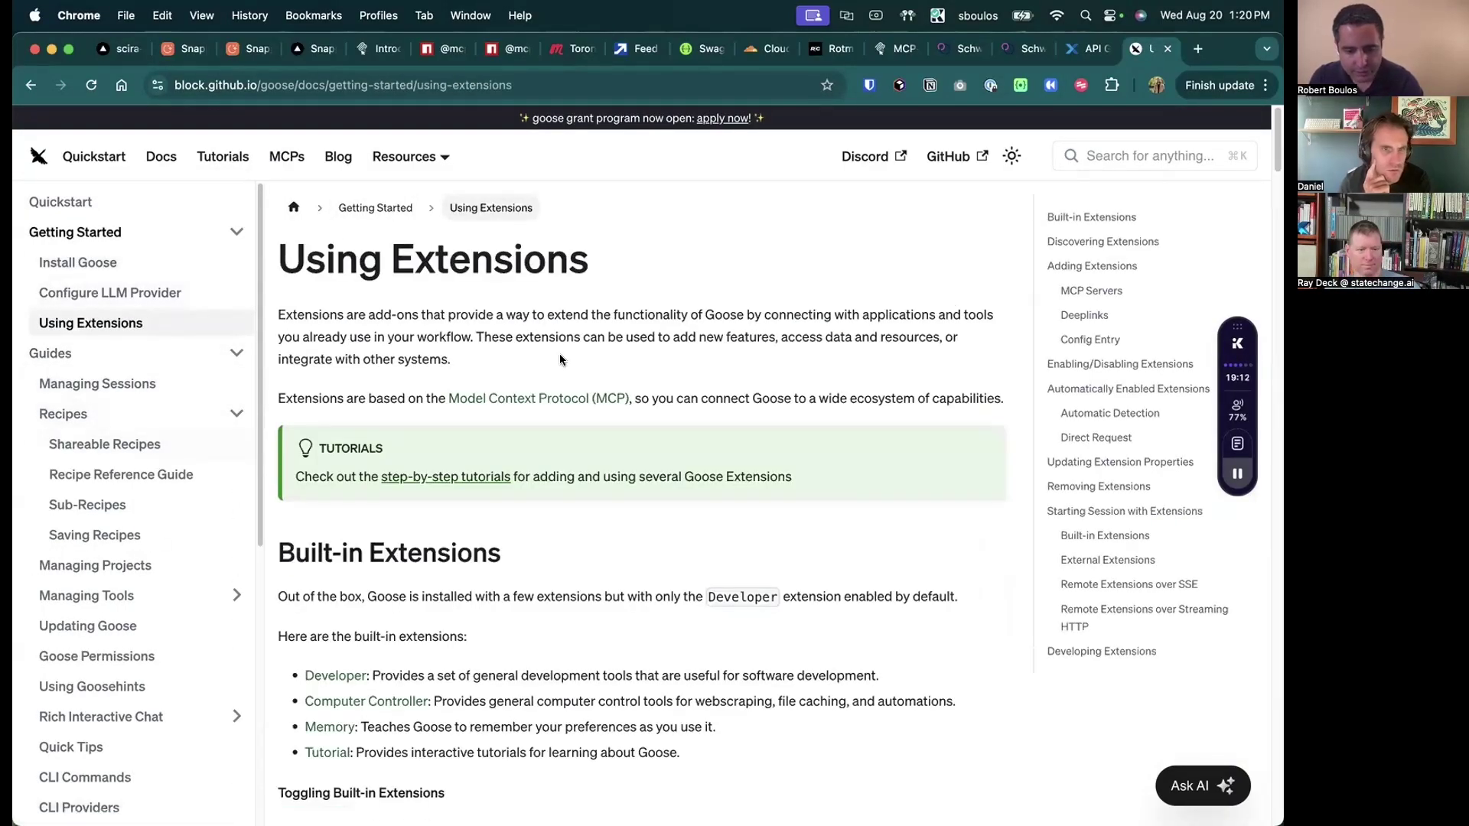
scroll(559, 354, "down", 20)
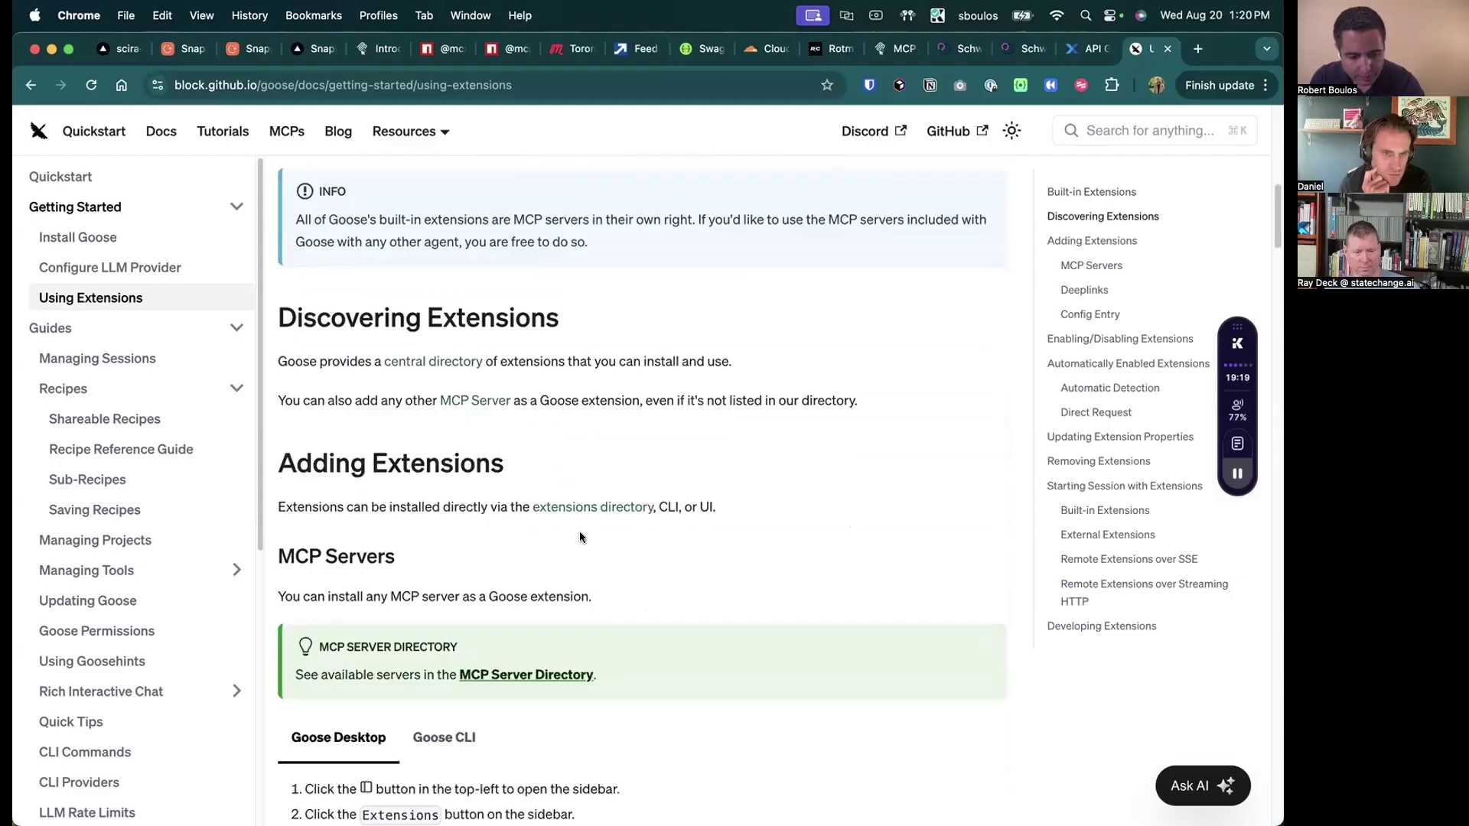
scroll(535, 490, "down", 5)
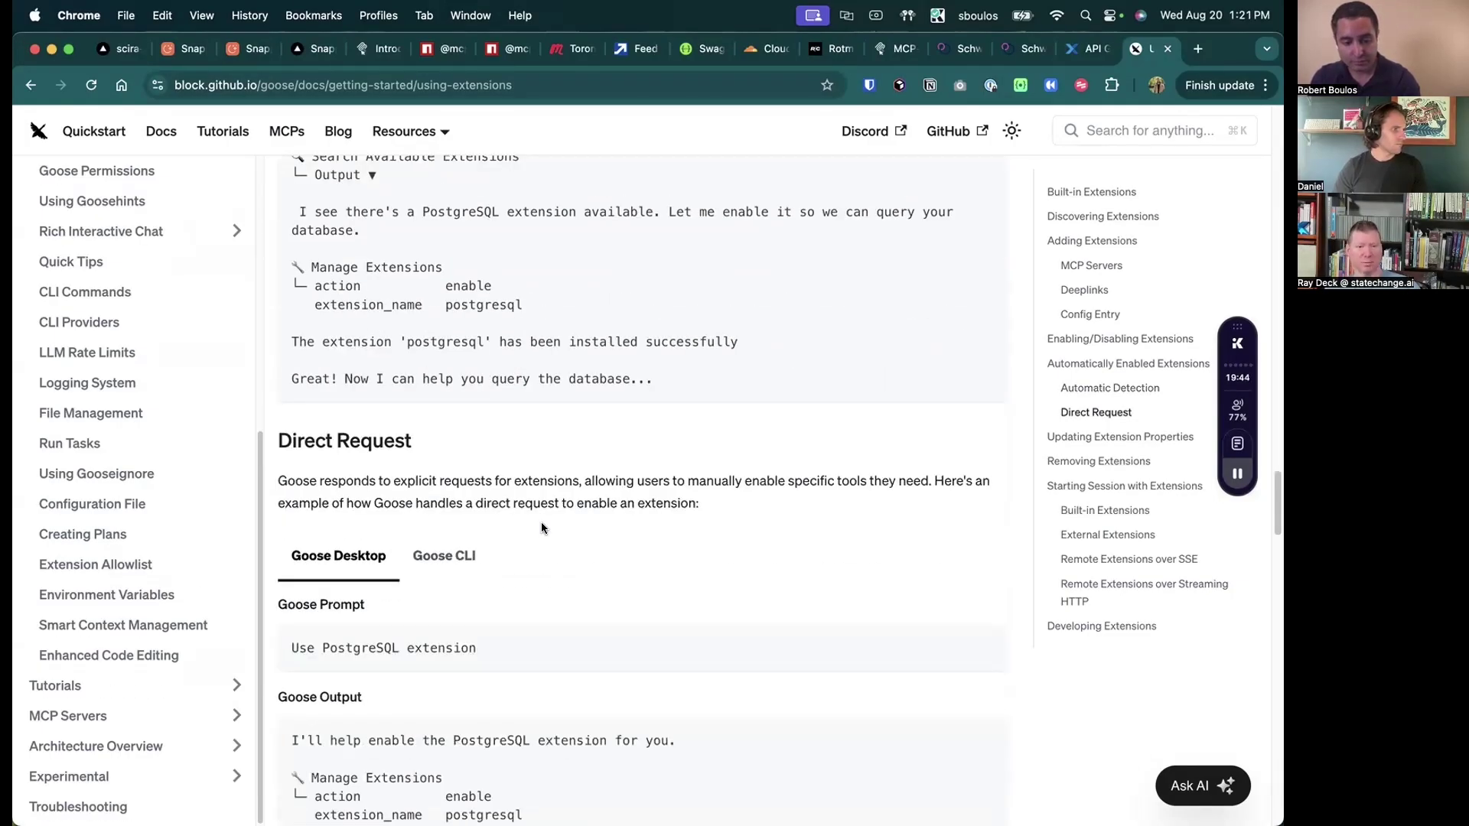
scroll(541, 527, "down", 5)
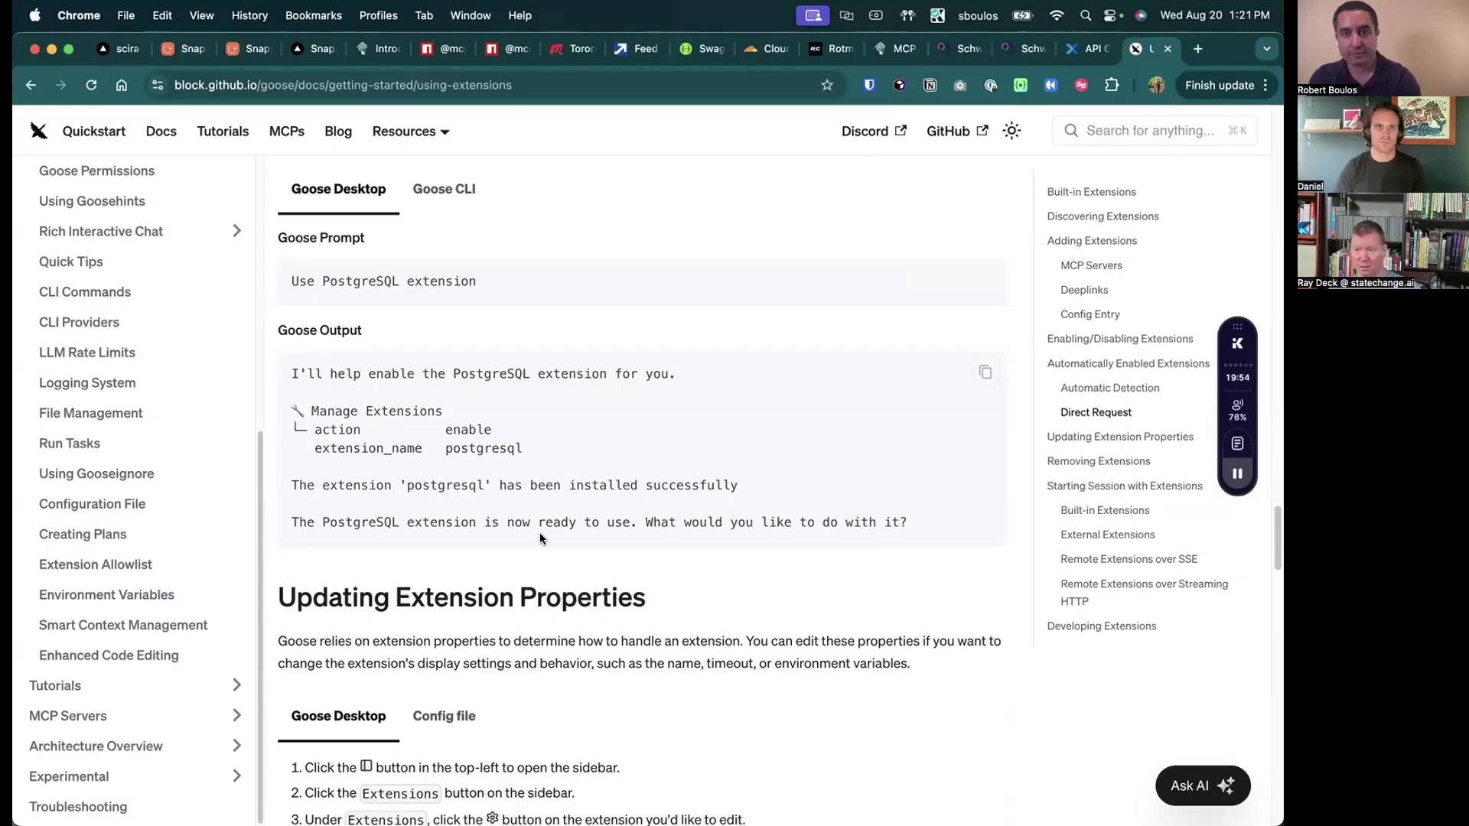
scroll(539, 533, "down", 10)
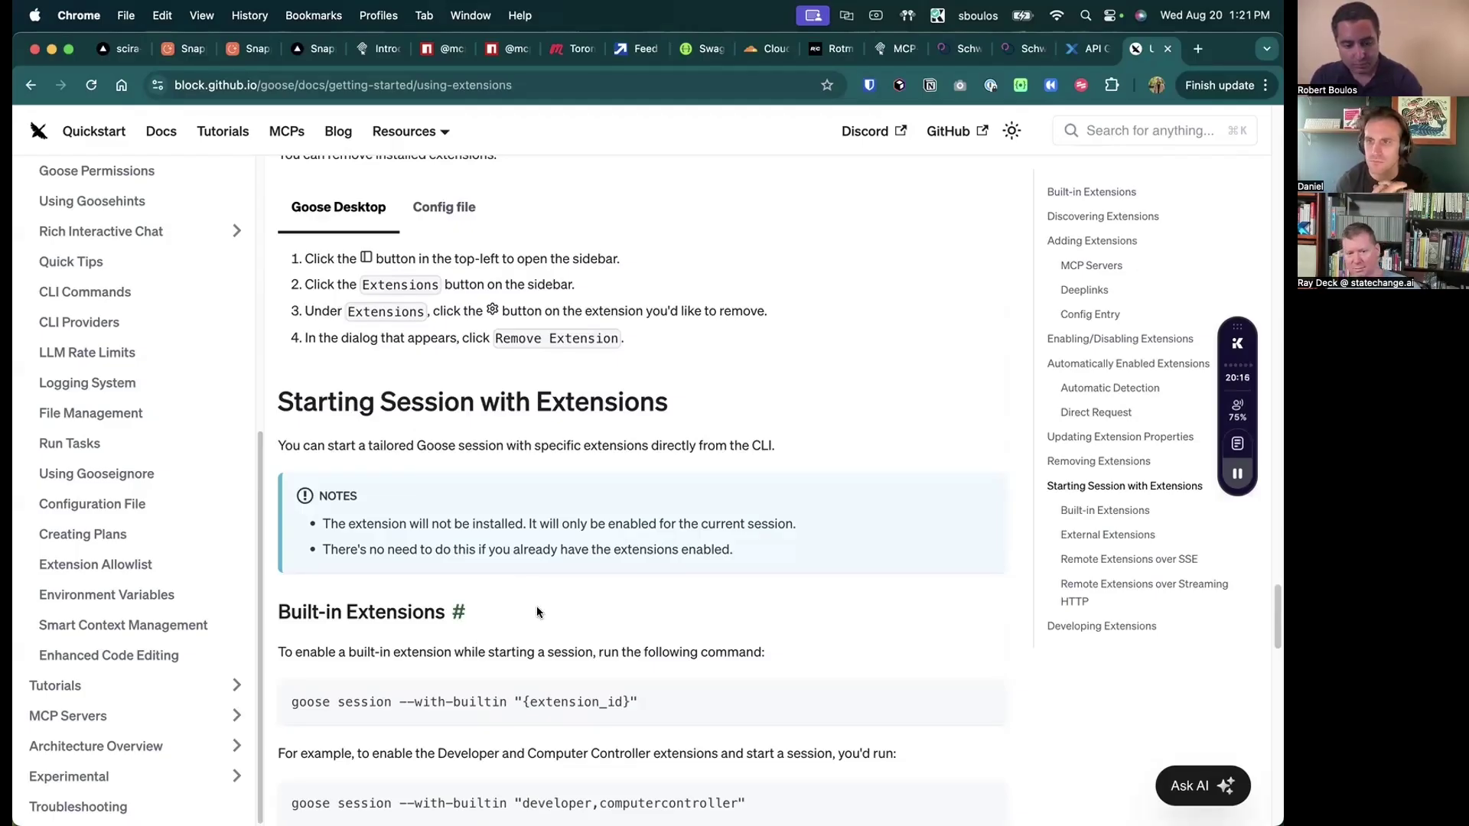
Step: Look back up the Using Extensions page to its introduction and open the Rich Interactive Chat guide
scroll(572, 475, "up", 10)
scroll(553, 411, "up", 15)
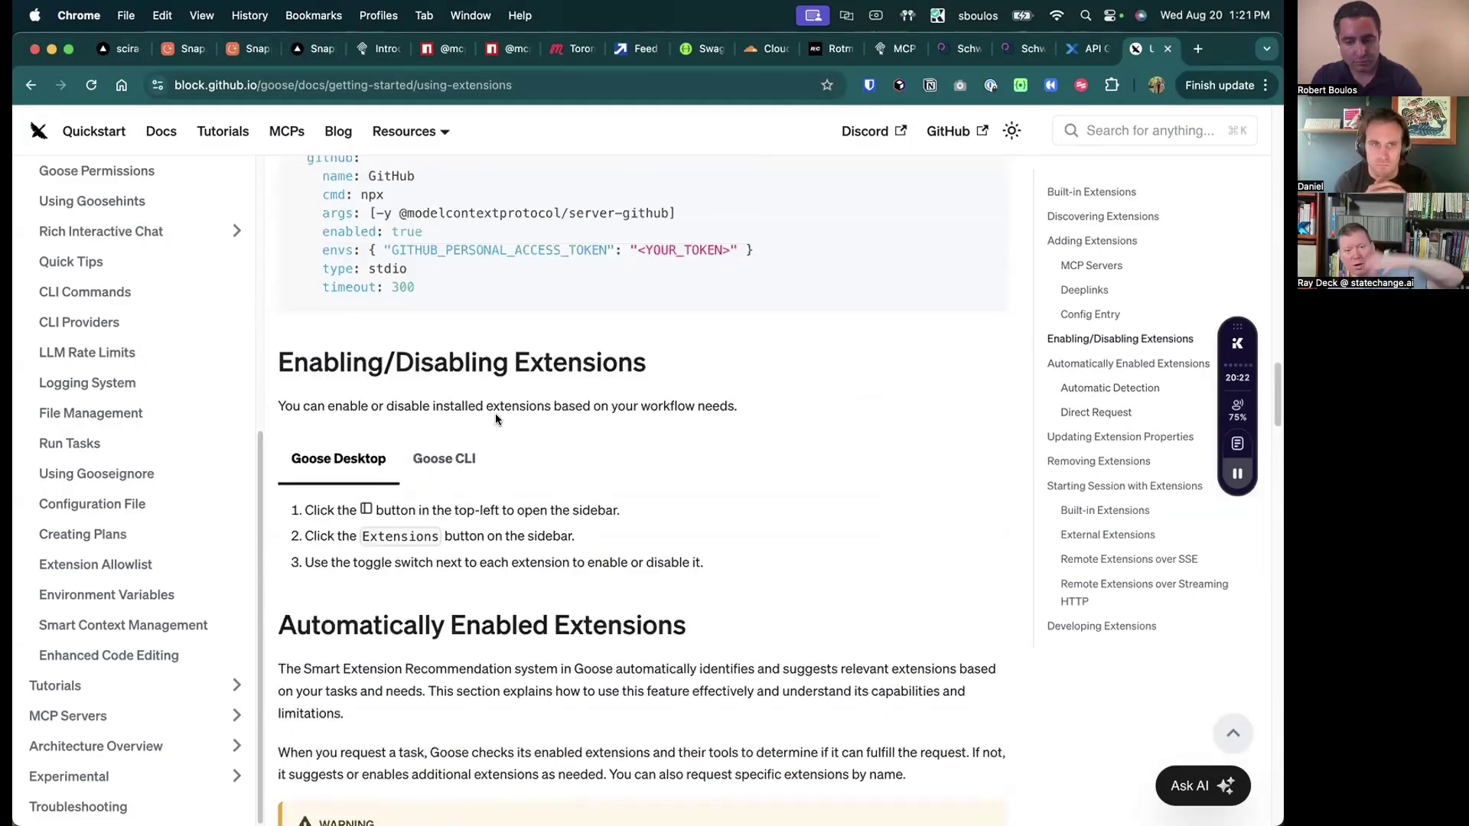
scroll(494, 413, "up", 15)
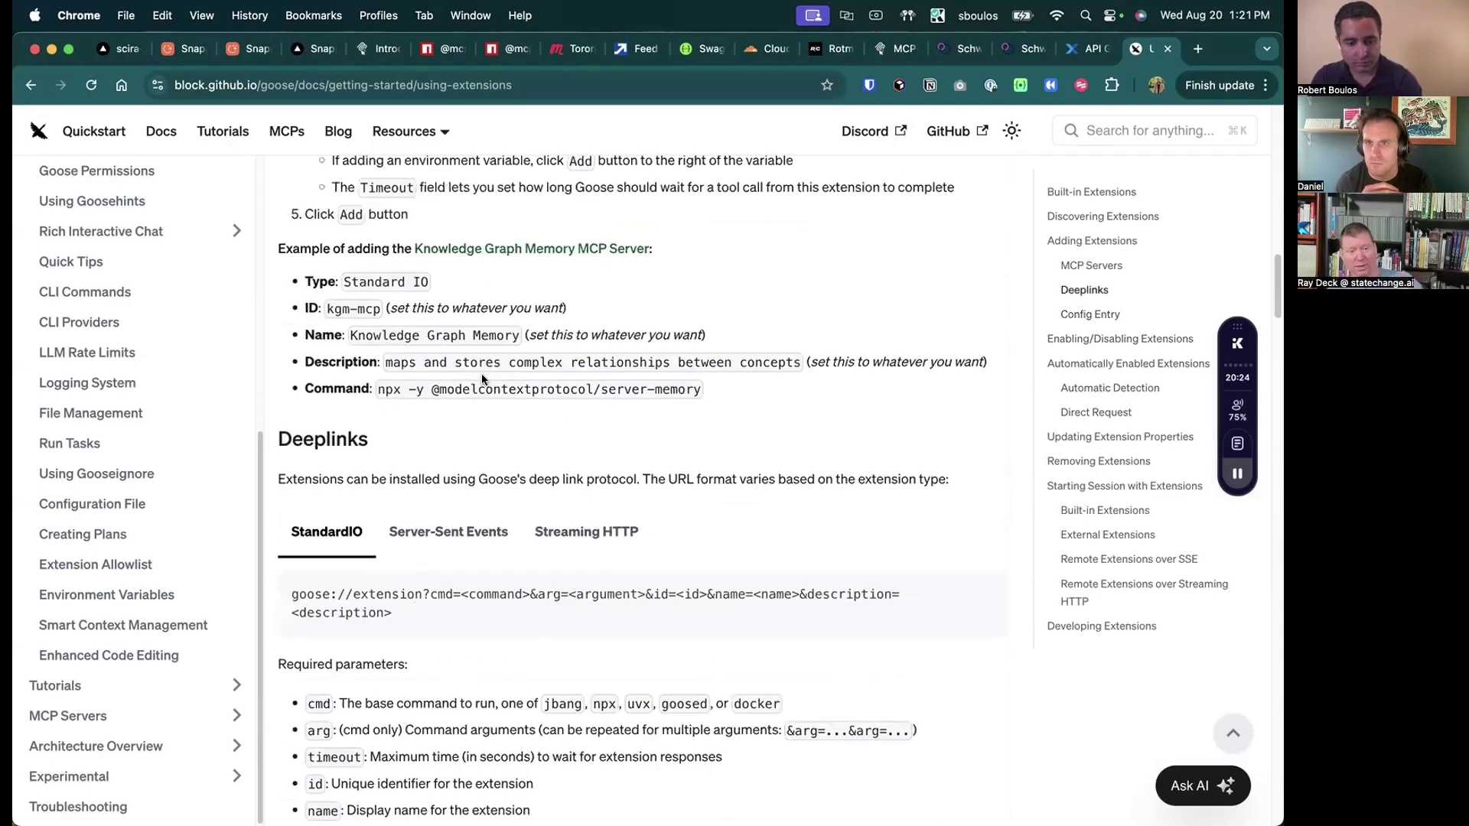
scroll(459, 397, "up", 15)
scroll(451, 401, "up", 5)
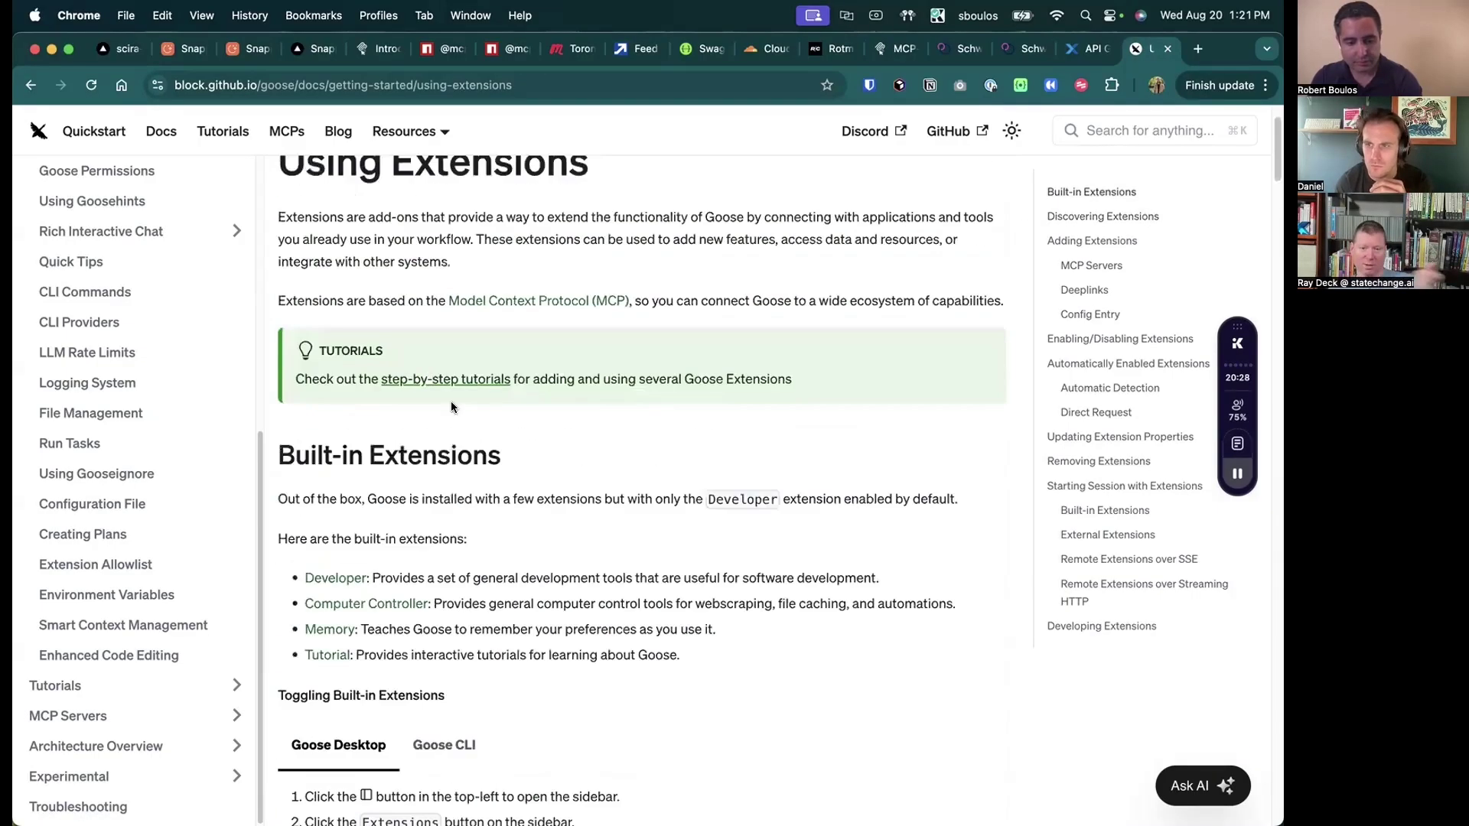
scroll(452, 401, "up", 3)
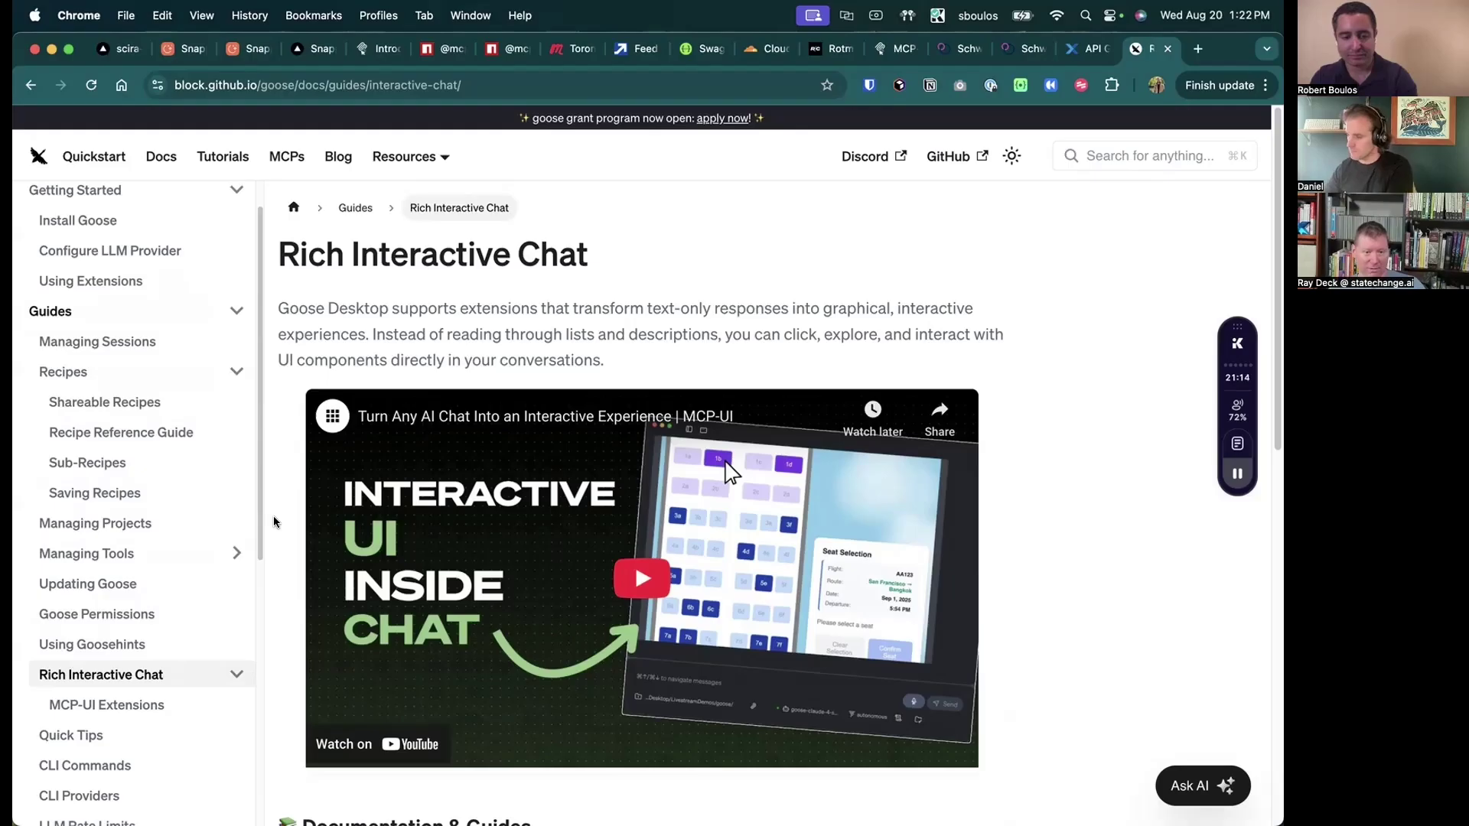
Step: Look through the Rich Interactive Chat guide's introduction, MCP-UI documentation link and featured blog post
scroll(274, 523, "down", 8)
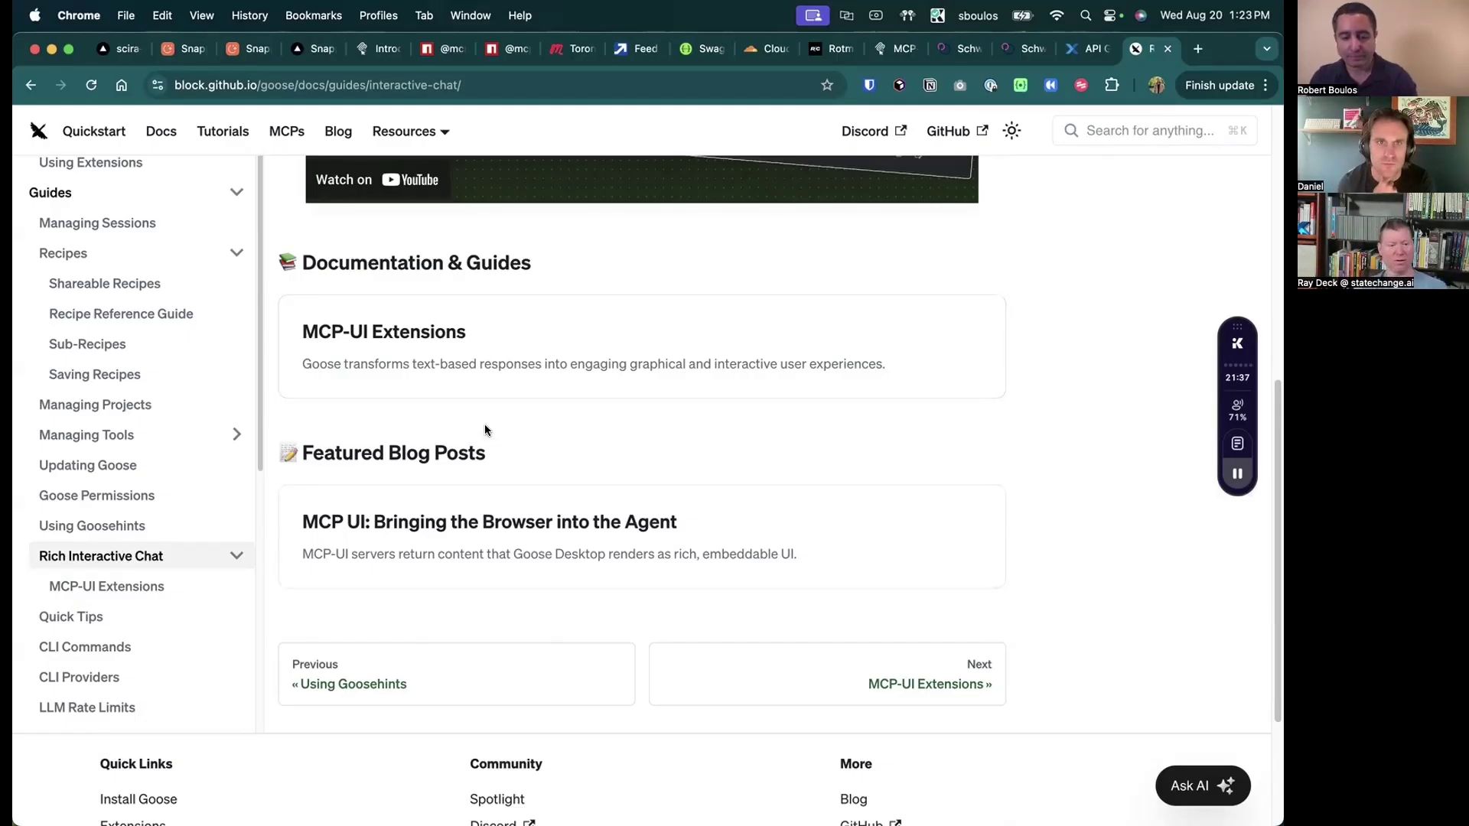
scroll(485, 430, "up", 8)
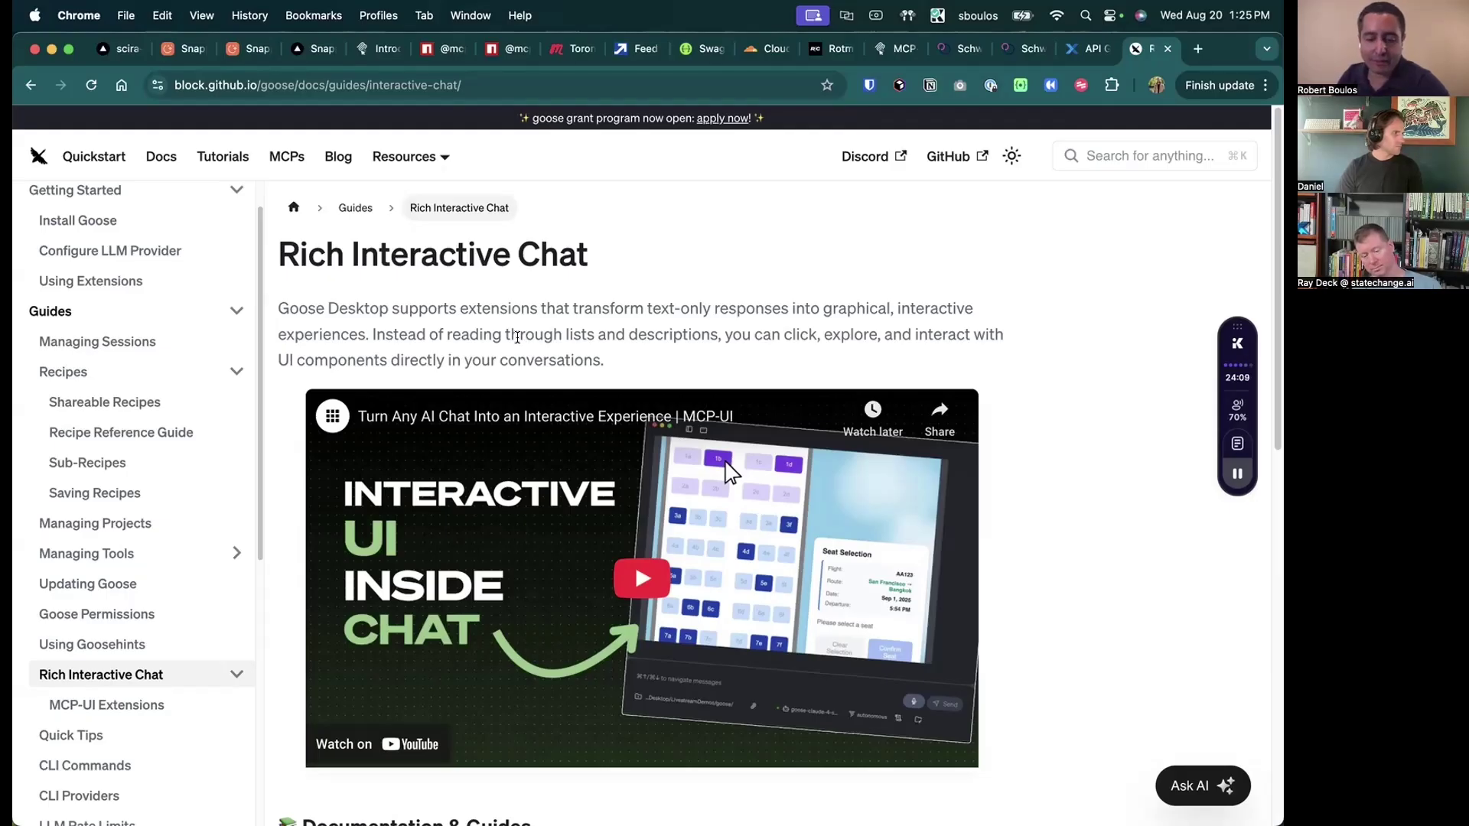
scroll(562, 345, "down", 1)
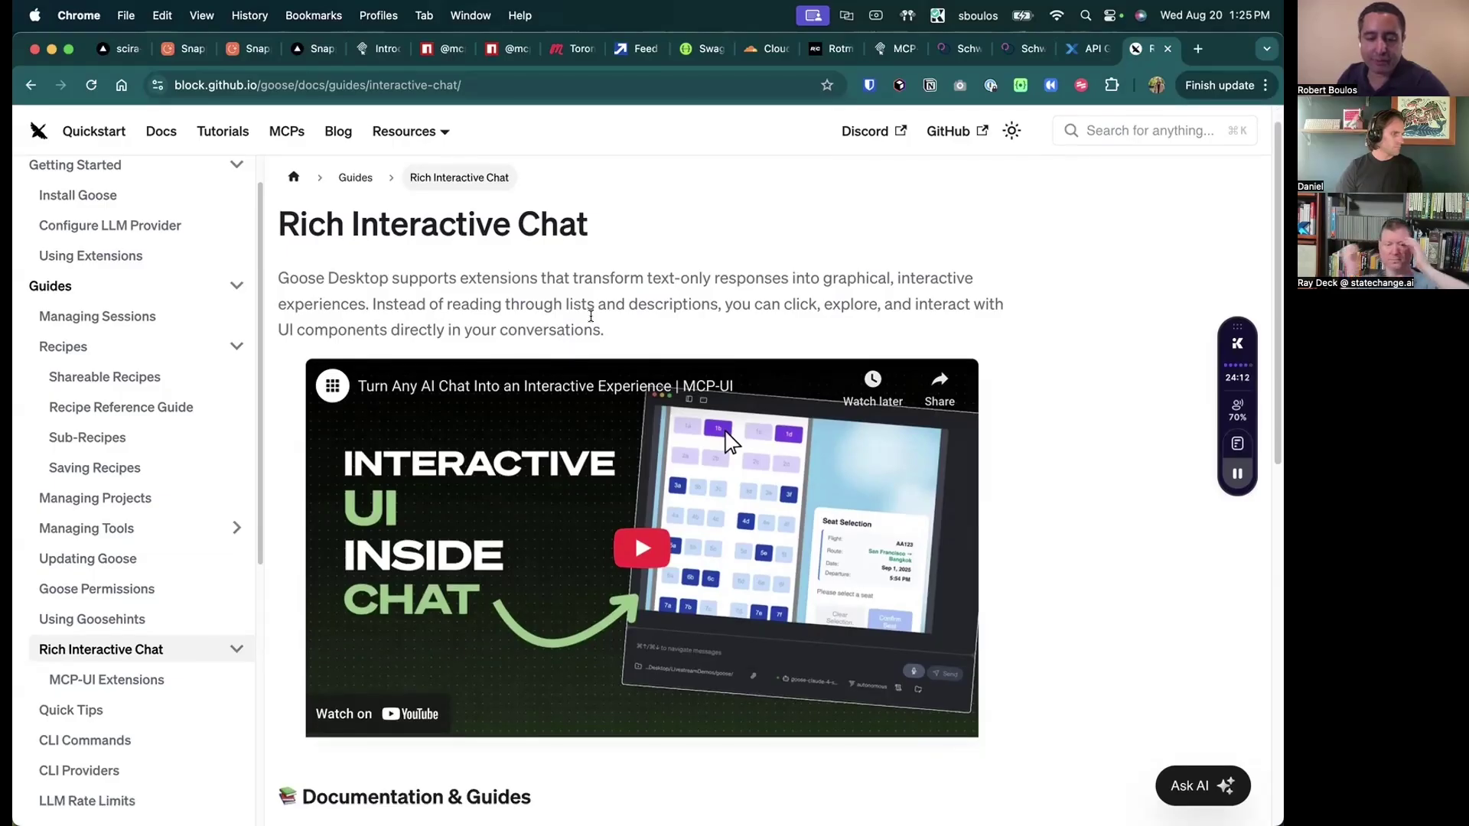
Step: Switch back to the Snappy MCP chat and look at the background tasks result
left_click(185, 53)
scroll(275, 314, "up", 1)
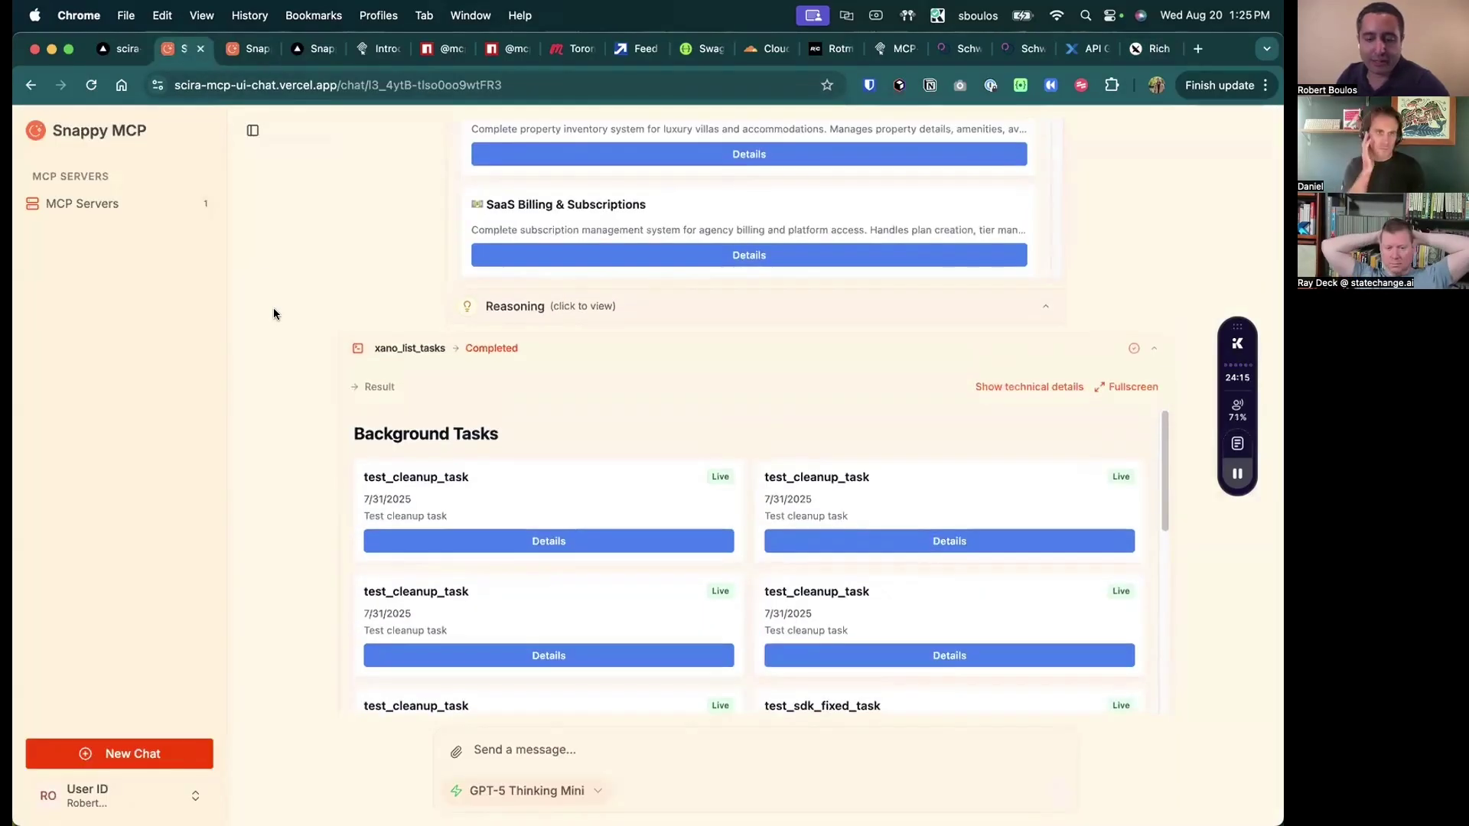
scroll(274, 310, "down", 2)
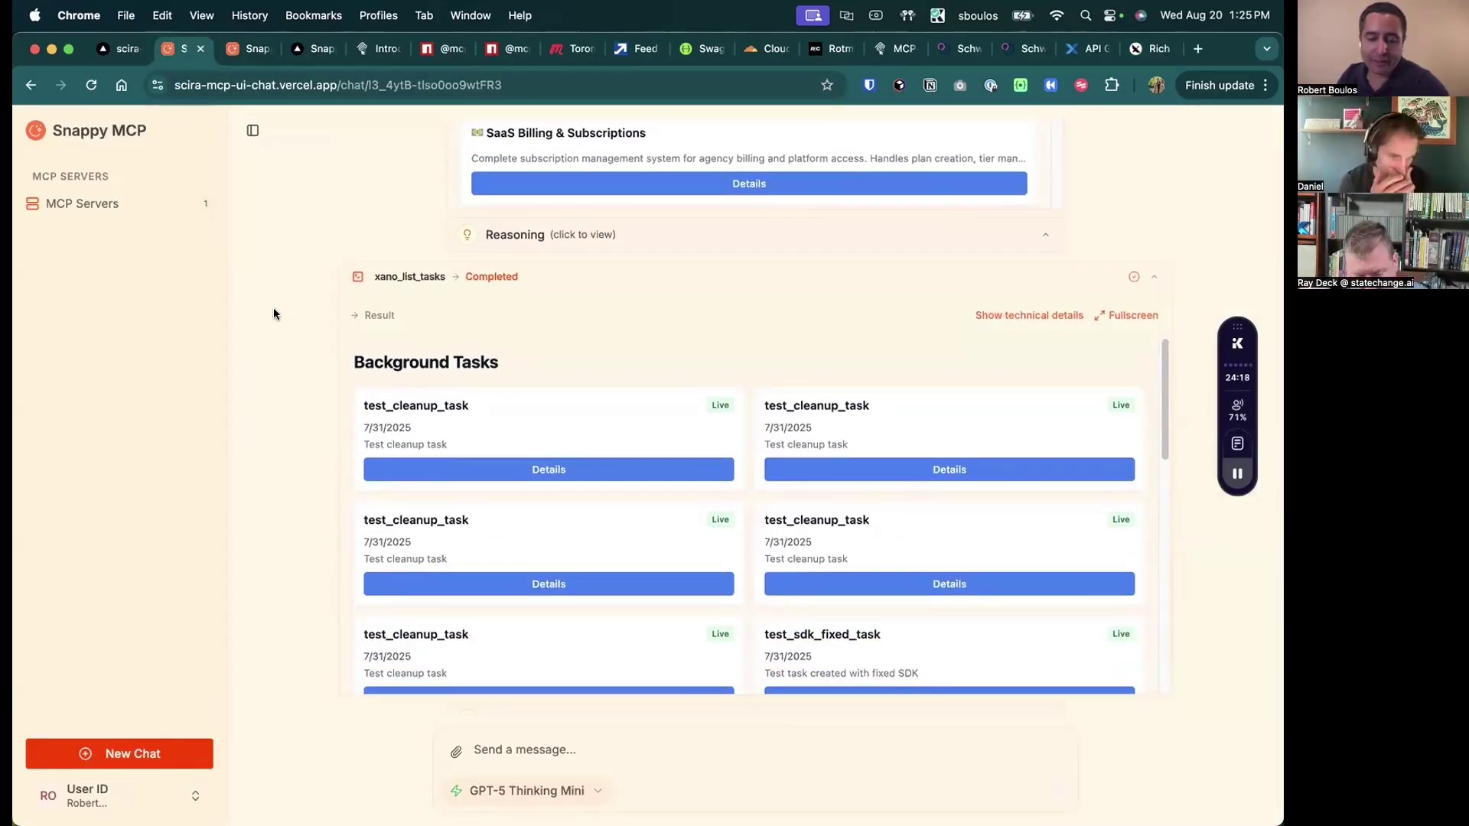